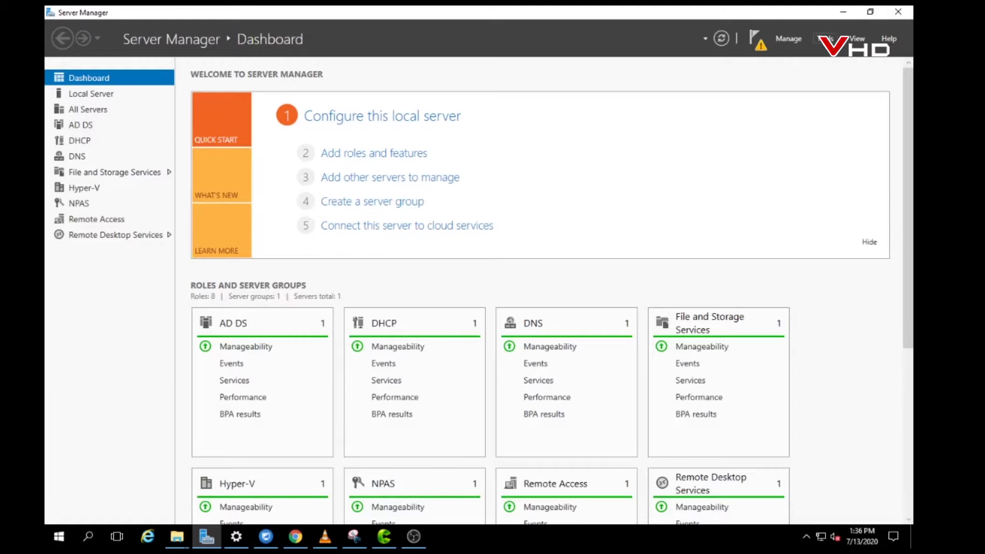
Start adding roles and features with a role-based or feature-based installation on the server SV.ninhan.com
{"action": "left_click", "coordinate": [793, 41]}
{"action": "left_click", "coordinate": [793, 41]}
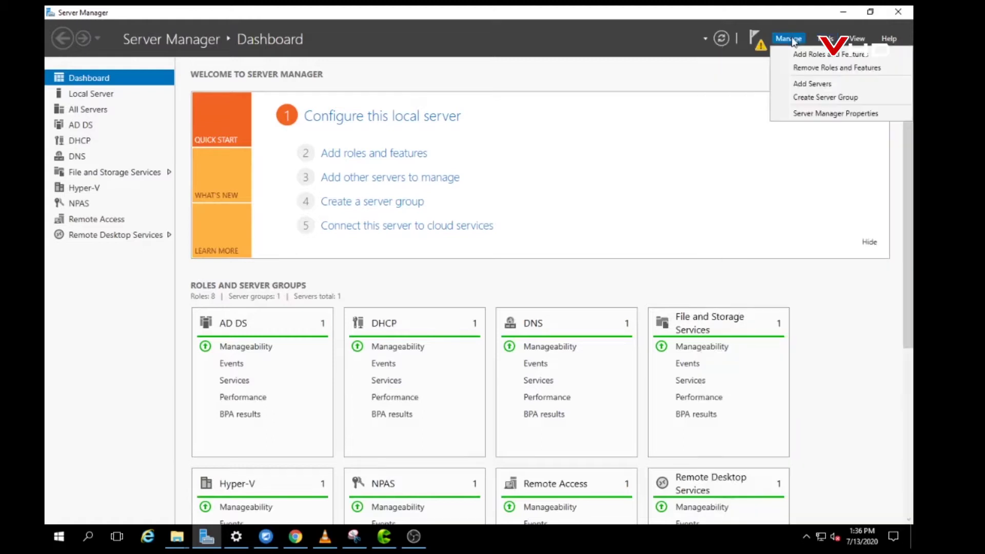
{"action": "left_click", "coordinate": [823, 55]}
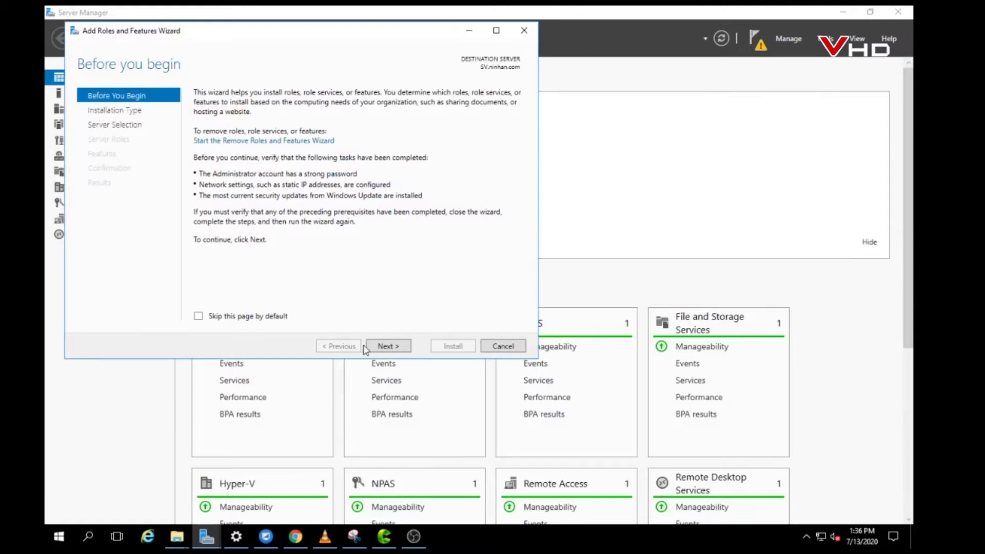
{"action": "left_click", "coordinate": [397, 350]}
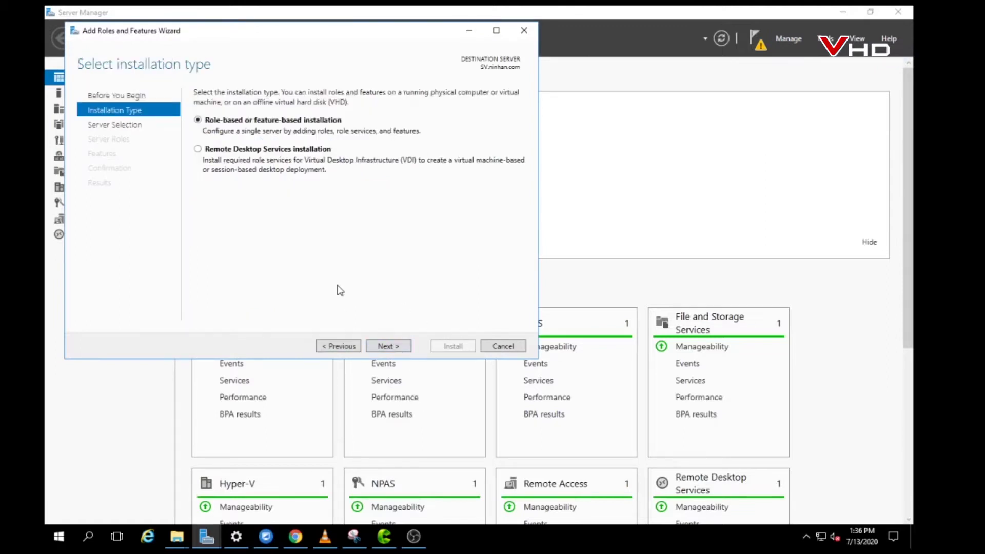
{"action": "left_click", "coordinate": [388, 347]}
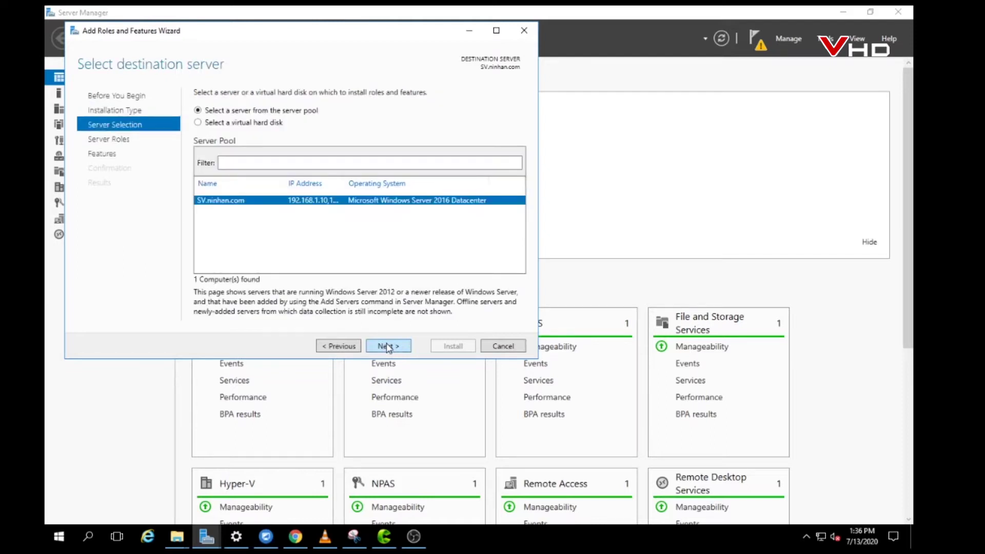
{"action": "left_click", "coordinate": [388, 347]}
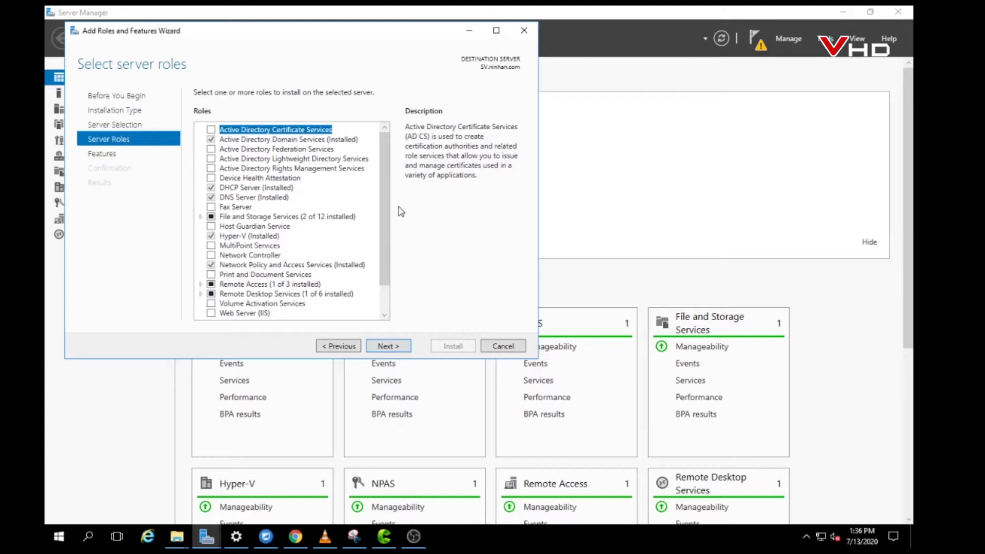
Select the Web Server (IIS) role, include its required management tools, and continue to the feature selection
{"action": "left_click_drag", "start_coordinate": [387, 208], "coordinate": [381, 243]}
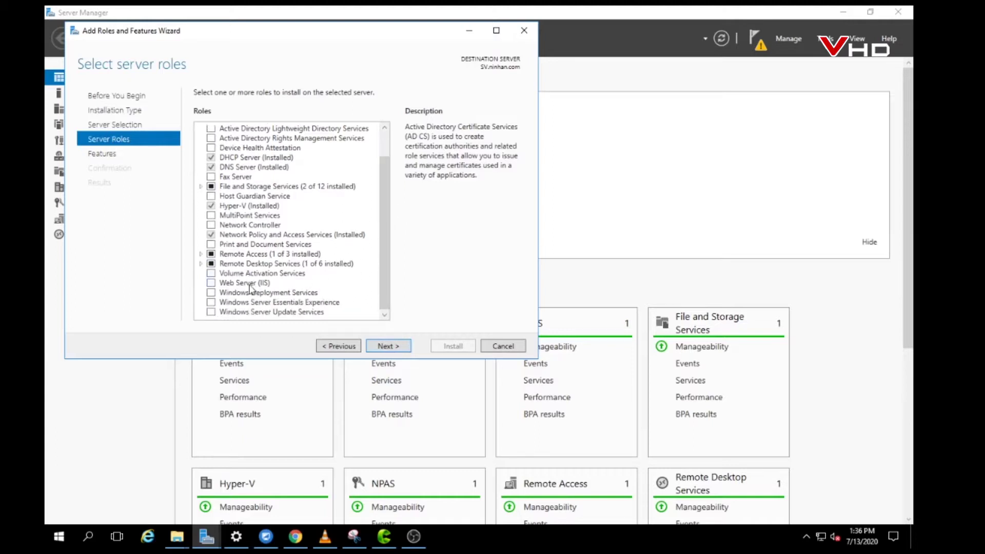
{"action": "left_click", "coordinate": [210, 283]}
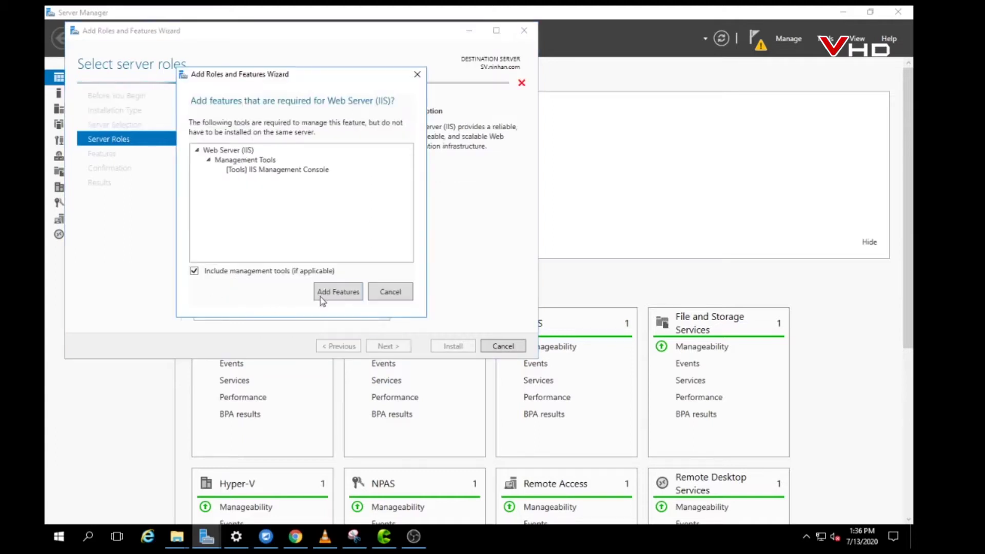
{"action": "left_click", "coordinate": [331, 292]}
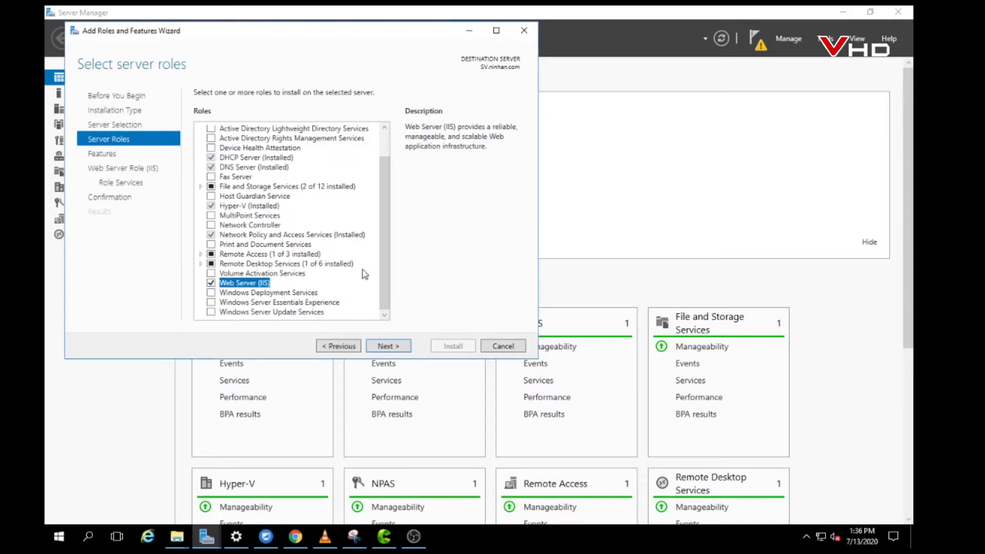
{"action": "left_click", "coordinate": [386, 346]}
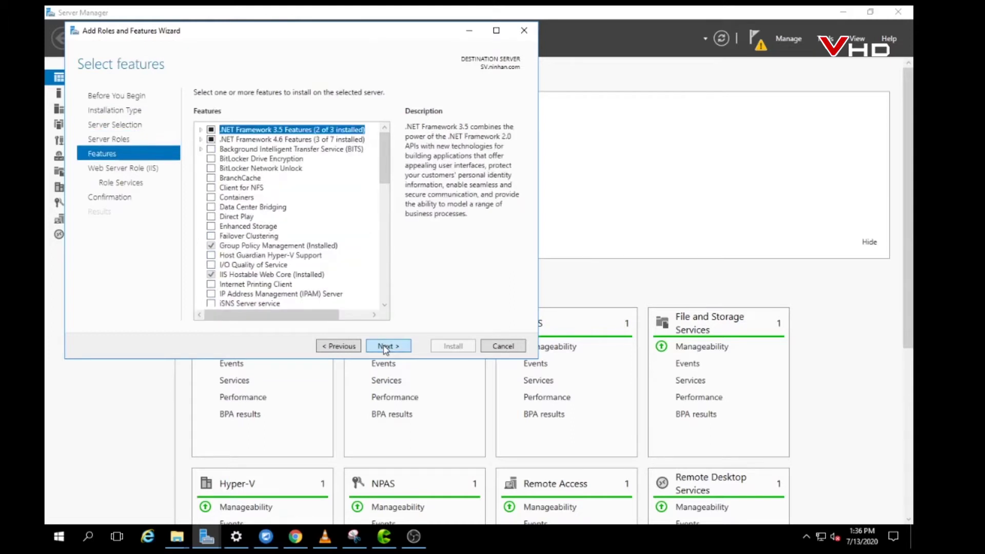
Examine the list of installable features, including the description of IIS Hostable Web Core
{"action": "left_click", "coordinate": [250, 275]}
{"action": "left_click_drag", "start_coordinate": [386, 181], "coordinate": [377, 271]}
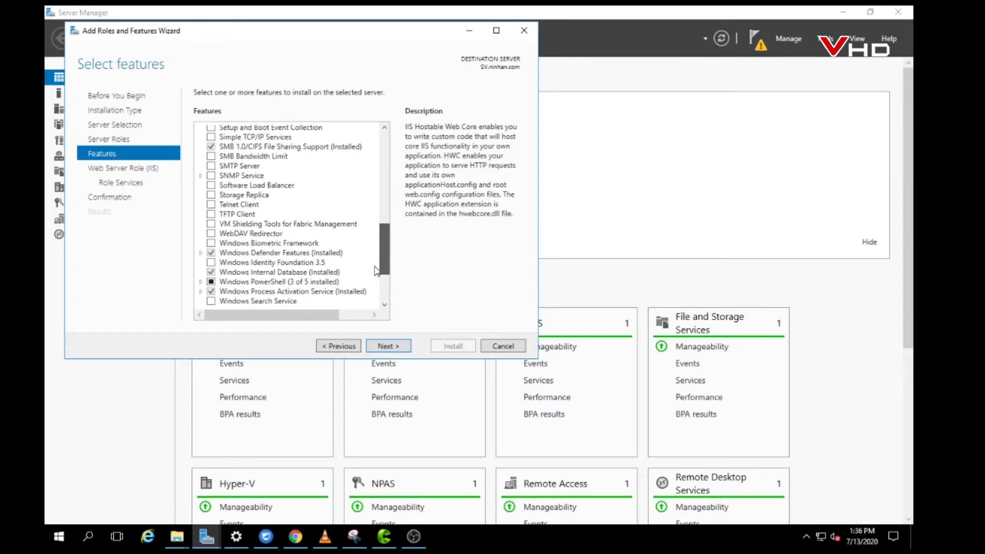
{"action": "left_click_drag", "start_coordinate": [377, 271], "coordinate": [369, 302]}
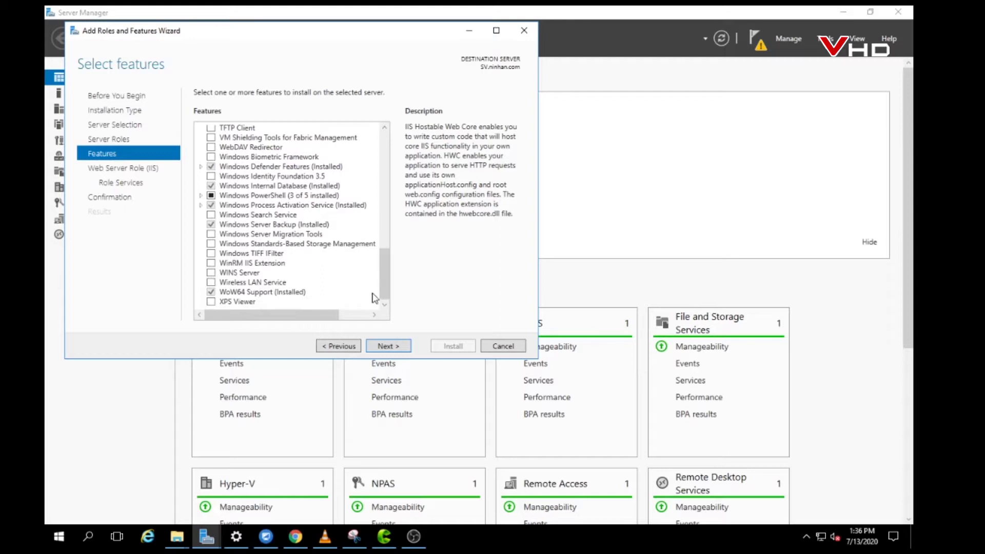
{"action": "left_click_drag", "start_coordinate": [382, 287], "coordinate": [397, 160]}
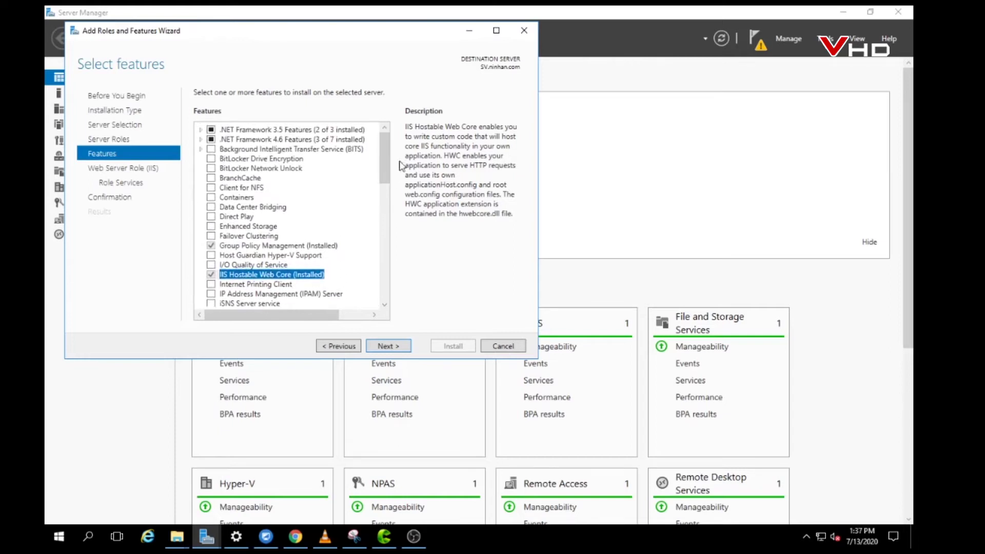
{"action": "left_click", "coordinate": [402, 347]}
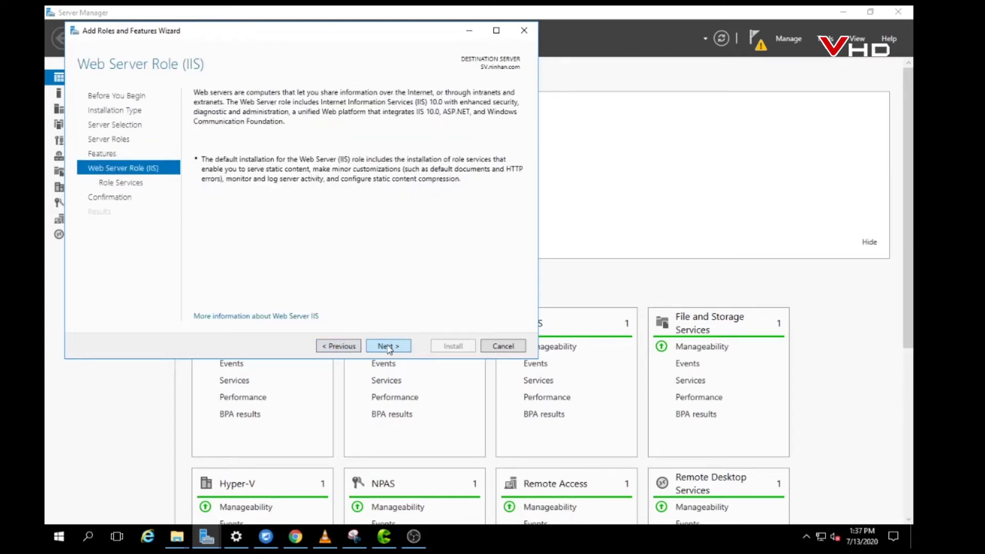
{"action": "left_click", "coordinate": [341, 348]}
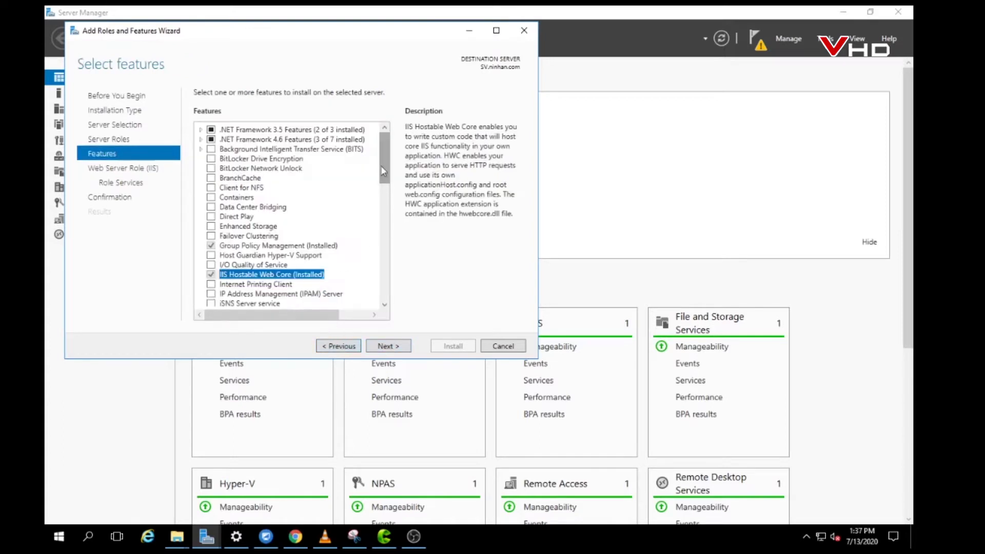
{"action": "scroll", "coordinate": [386, 187], "scroll_direction": "down", "scroll_amount": 1}
{"action": "scroll", "coordinate": [386, 187], "scroll_direction": "down", "scroll_amount": 1}
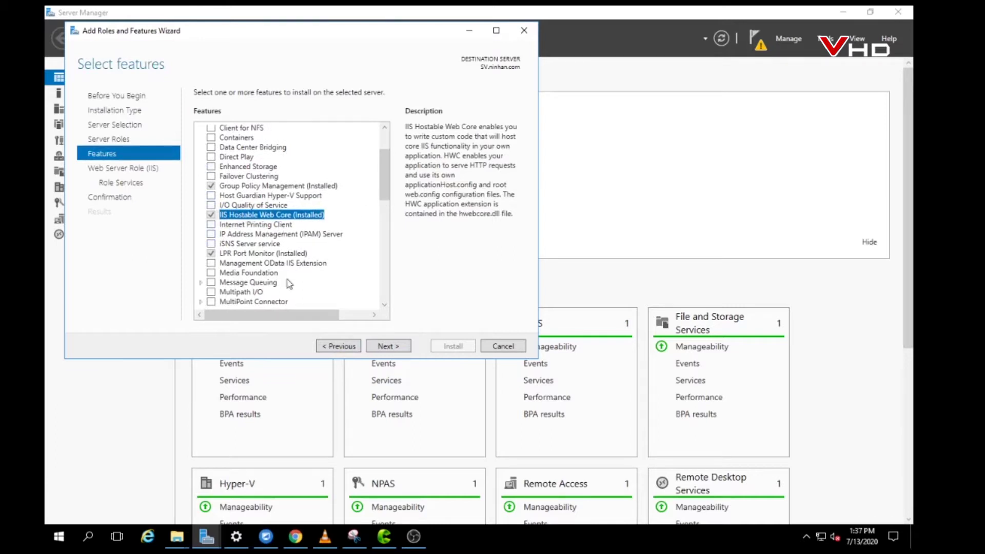
Keep the features as they are and add the FTP Server role service with FTP Service and FTP Extensibility
{"action": "left_click", "coordinate": [405, 352]}
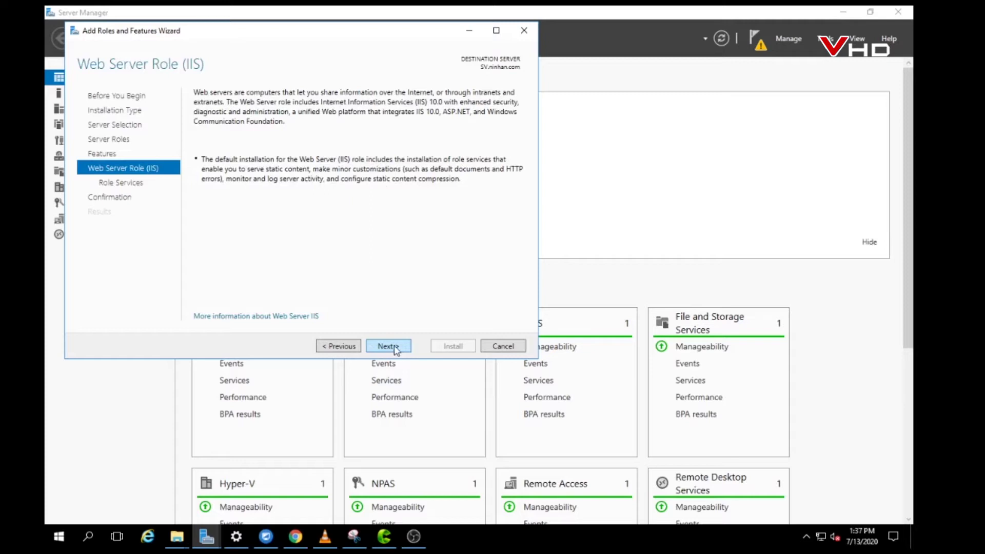
{"action": "left_click", "coordinate": [396, 347]}
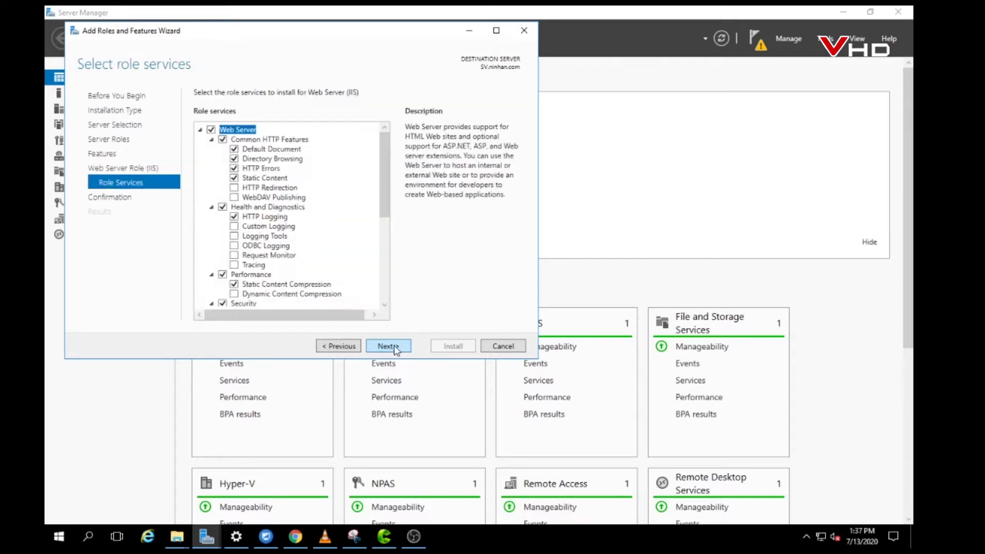
{"action": "left_click_drag", "start_coordinate": [389, 199], "coordinate": [379, 280]}
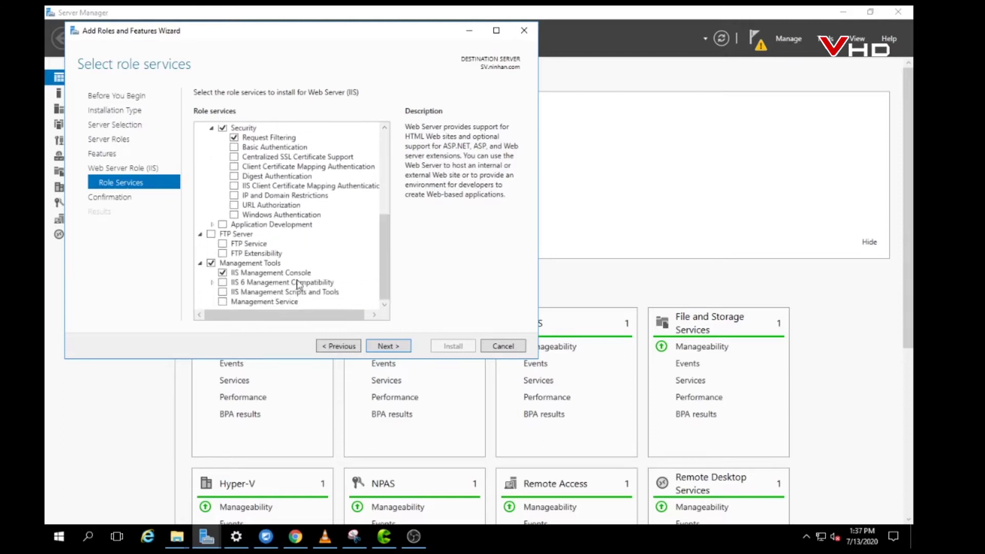
{"action": "left_click", "coordinate": [211, 235]}
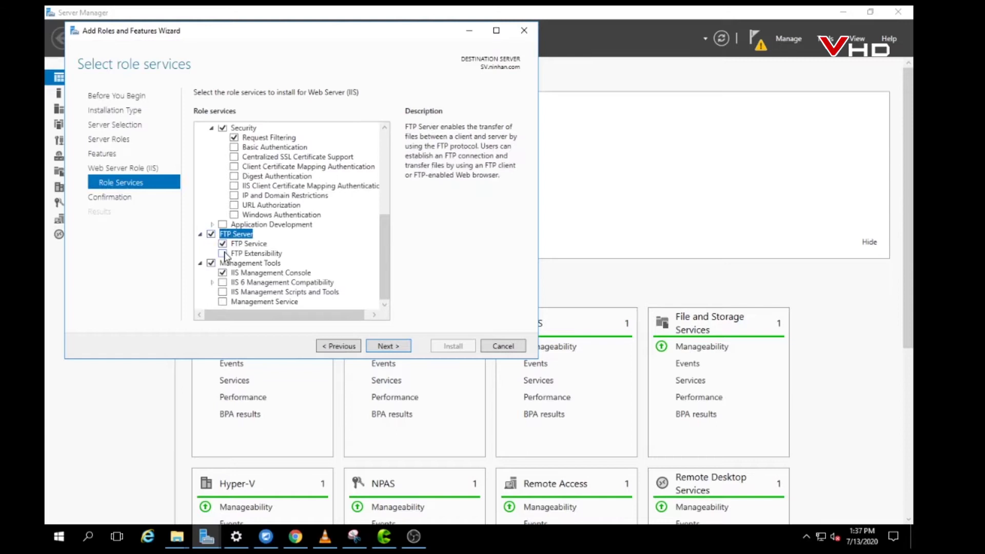
{"action": "left_click", "coordinate": [222, 253]}
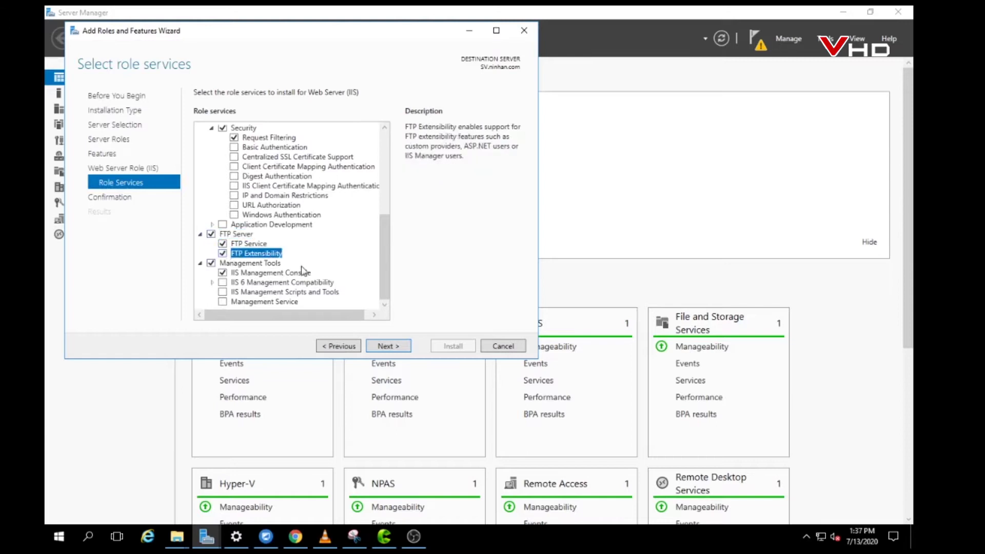
Install the selected Web Server (IIS) role with its role services and close the wizard when the installation ends
{"action": "left_click", "coordinate": [398, 350]}
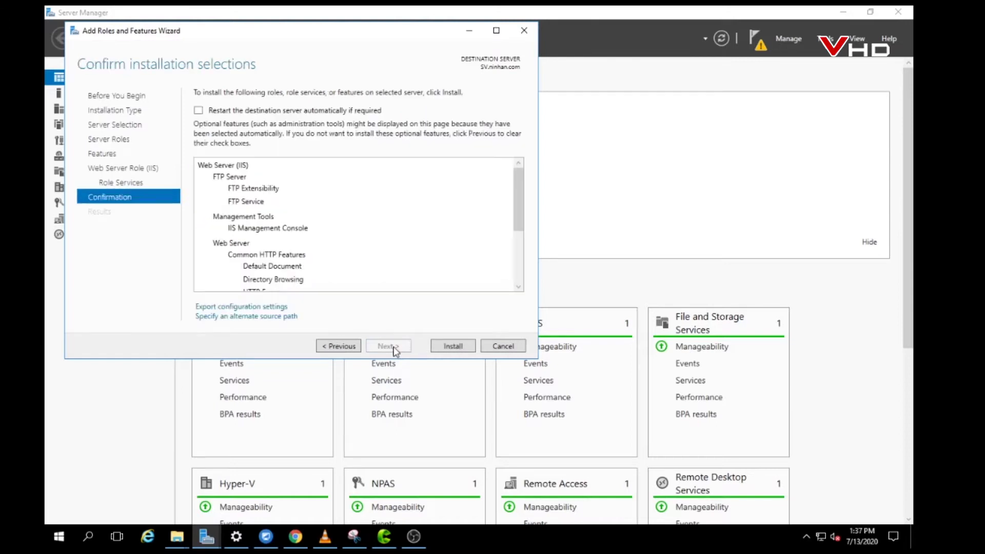
{"action": "left_click", "coordinate": [458, 349]}
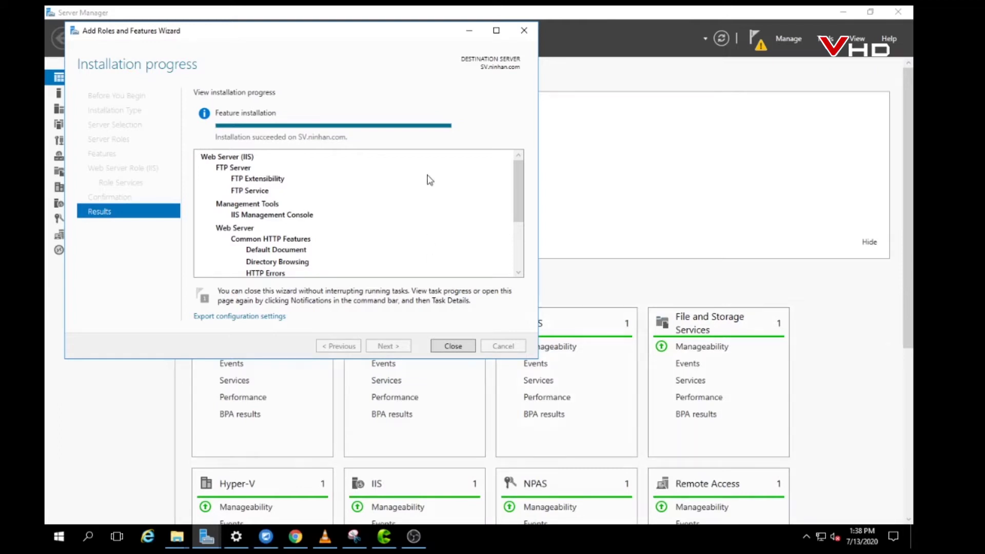
{"action": "left_click", "coordinate": [461, 348]}
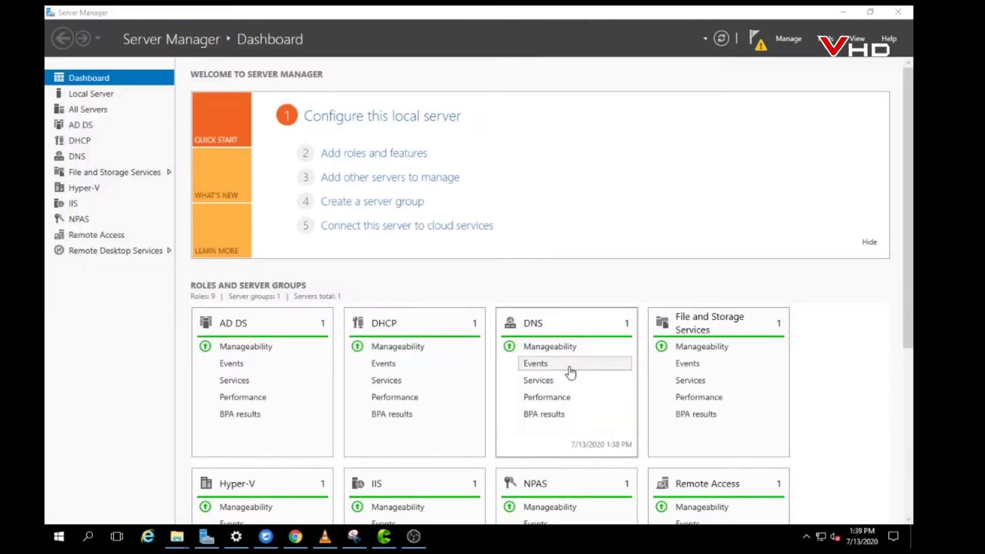
Check the server roles on the dashboard and open Internet Information Services (IIS) Manager
{"action": "scroll", "coordinate": [689, 380], "scroll_direction": "down", "scroll_amount": 1}
{"action": "scroll", "coordinate": [590, 313], "scroll_direction": "down", "scroll_amount": 2}
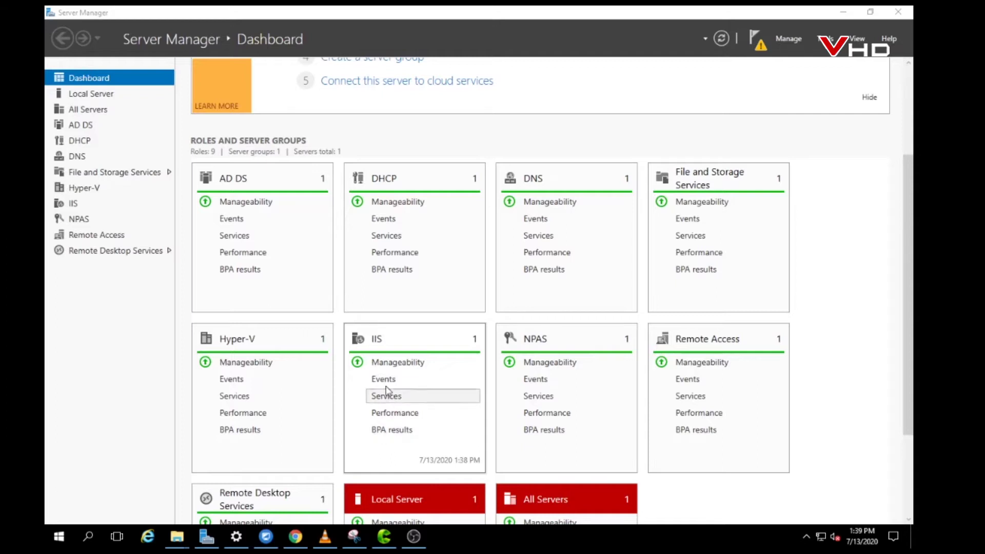
{"action": "left_click", "coordinate": [825, 39]}
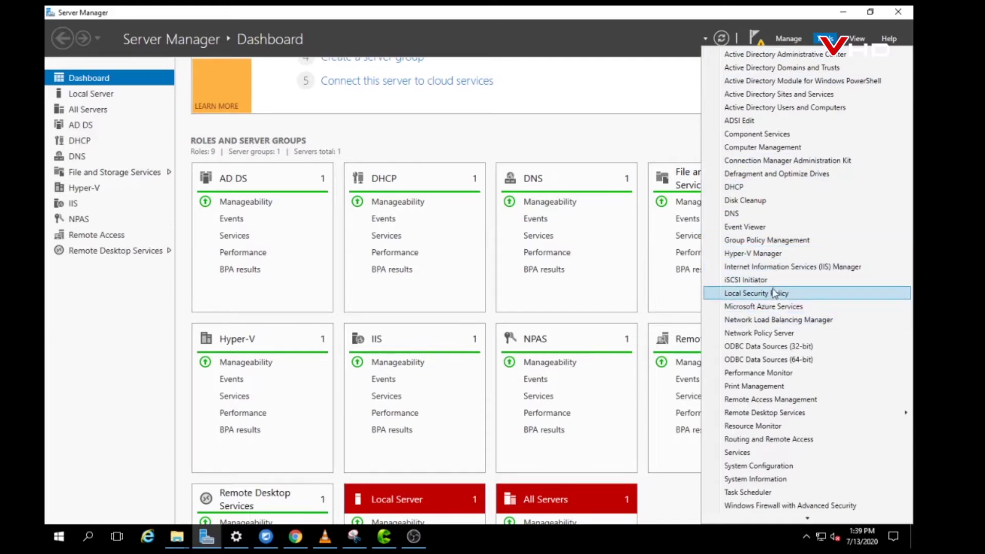
{"action": "left_click", "coordinate": [780, 268]}
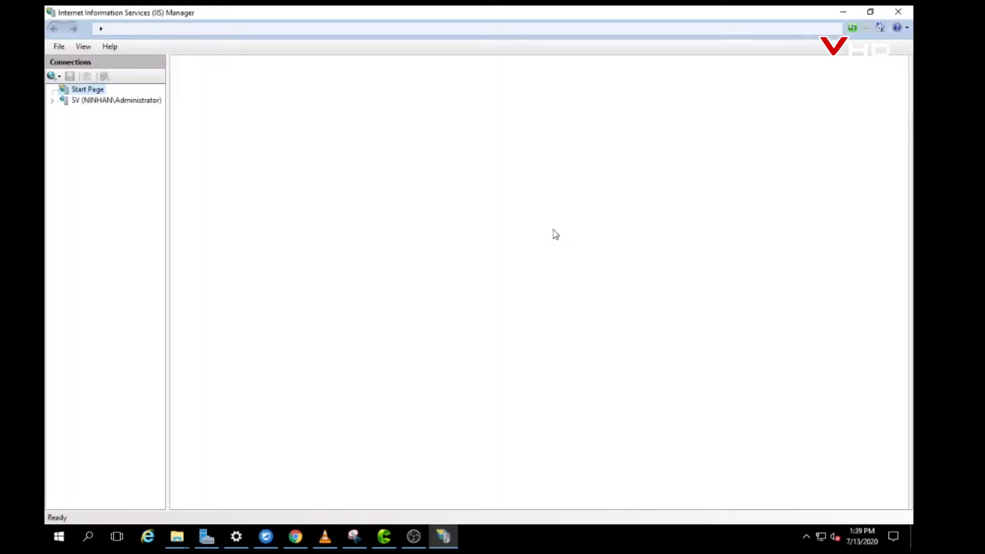
Review the site bindings of the DATA site under the SV server's sites and restart that FTP site
{"action": "left_click", "coordinate": [52, 100]}
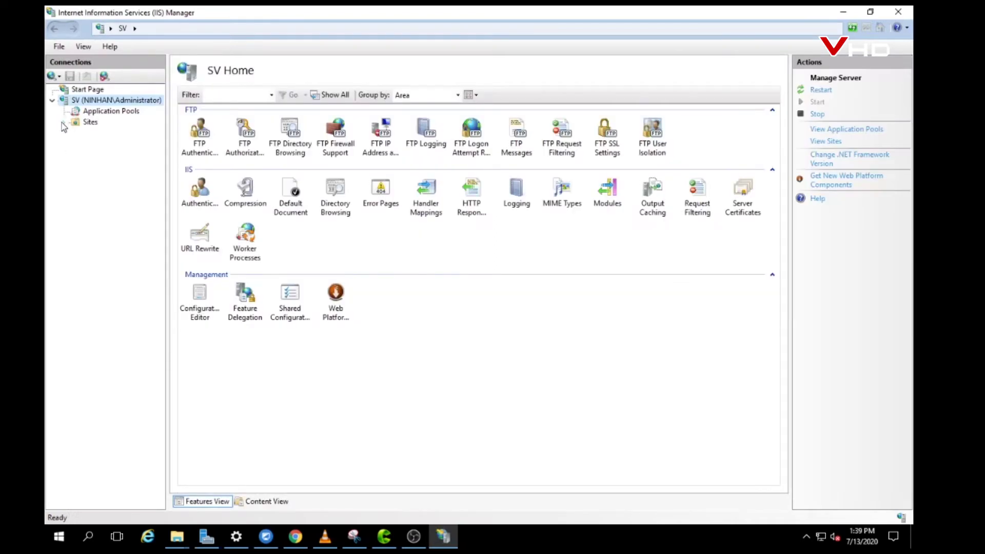
{"action": "left_click", "coordinate": [64, 124]}
{"action": "left_click", "coordinate": [113, 136]}
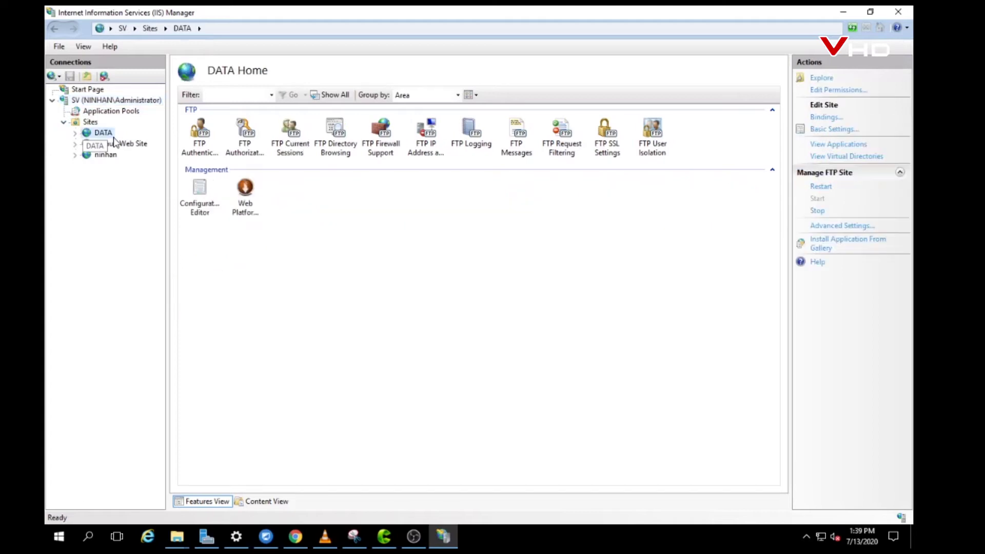
{"action": "left_click", "coordinate": [828, 119]}
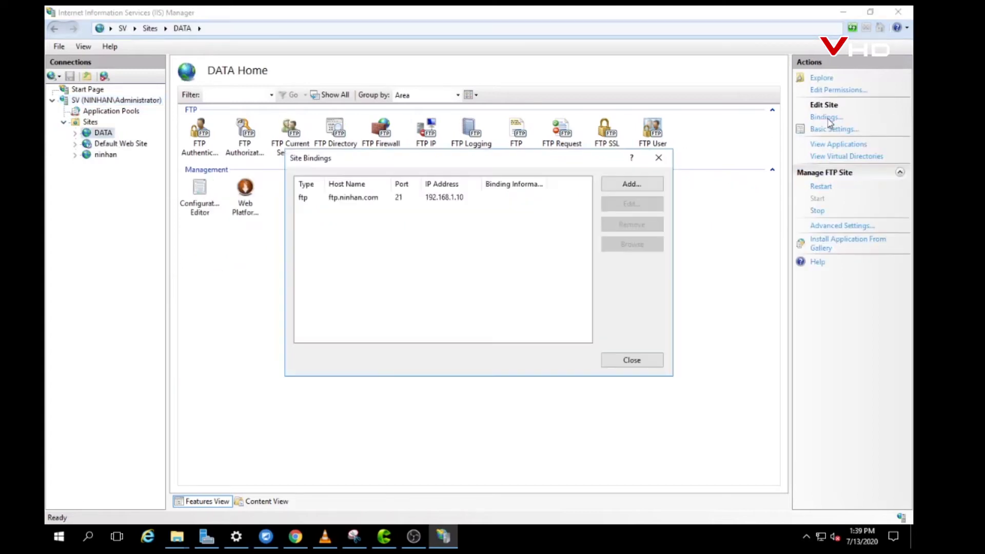
{"action": "left_click", "coordinate": [658, 158]}
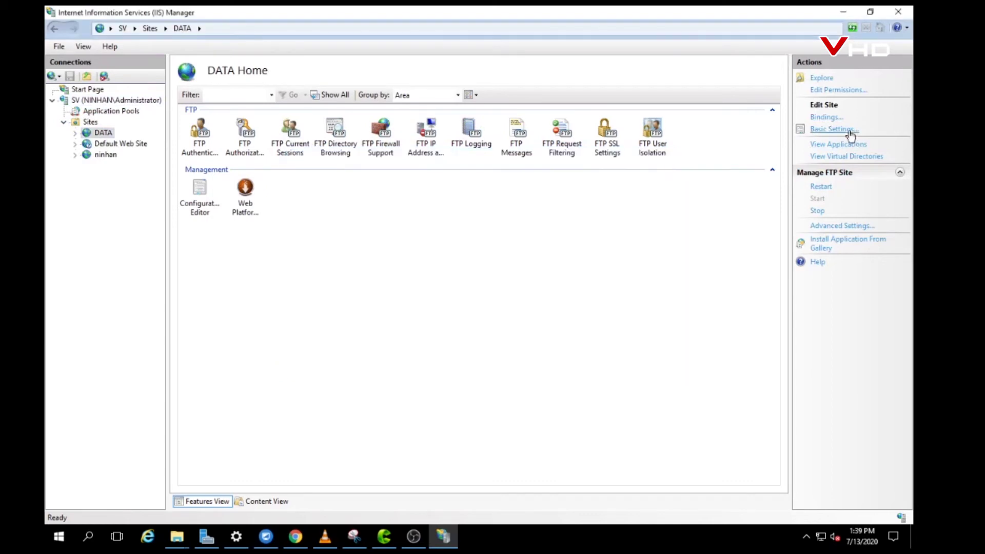
{"action": "left_click", "coordinate": [831, 117]}
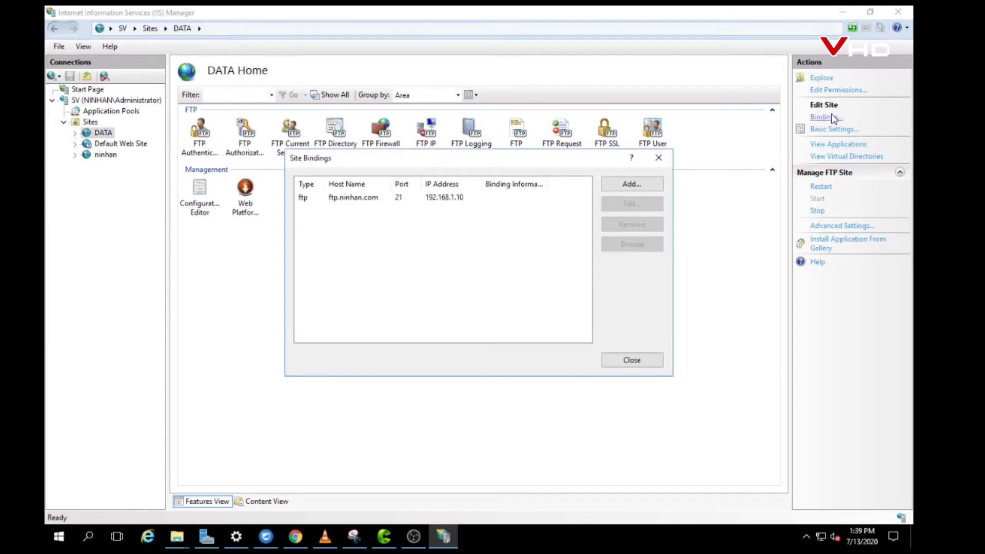
{"action": "left_click", "coordinate": [659, 158]}
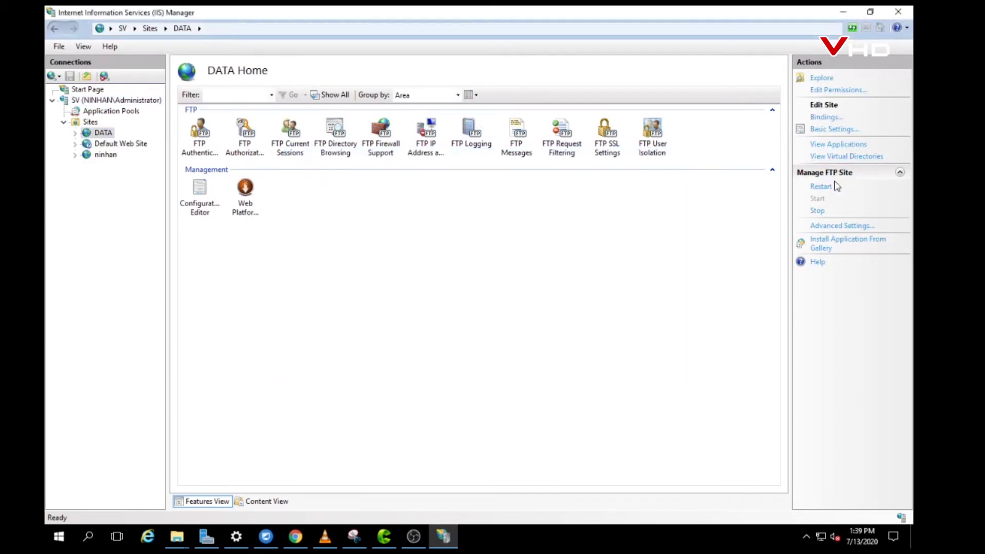
{"action": "left_click", "coordinate": [820, 190]}
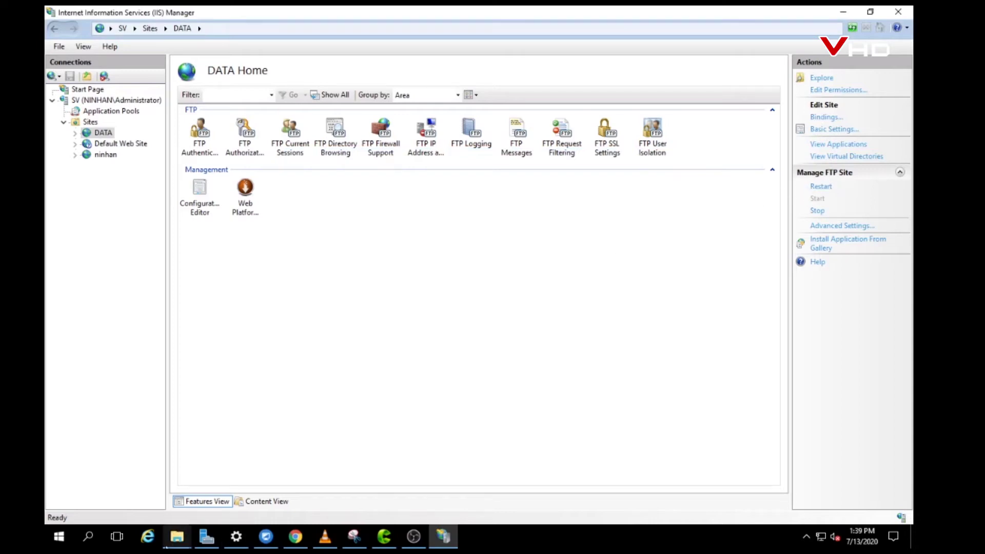
Switch to the SETUP TRUONG QUAY folder in File Explorer and try to open ftp://192.168.1.10/ from there
{"action": "left_click", "coordinate": [169, 539]}
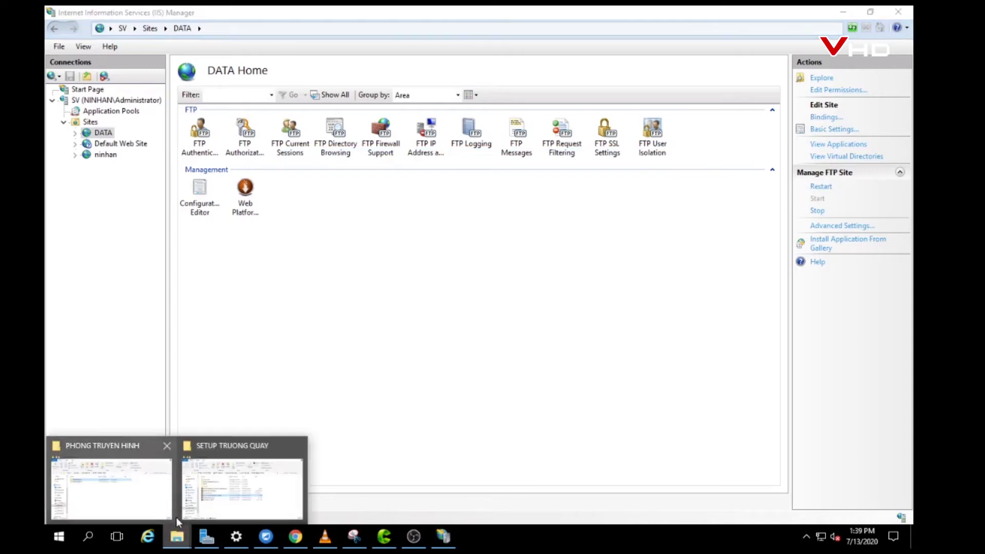
{"action": "left_click", "coordinate": [262, 454]}
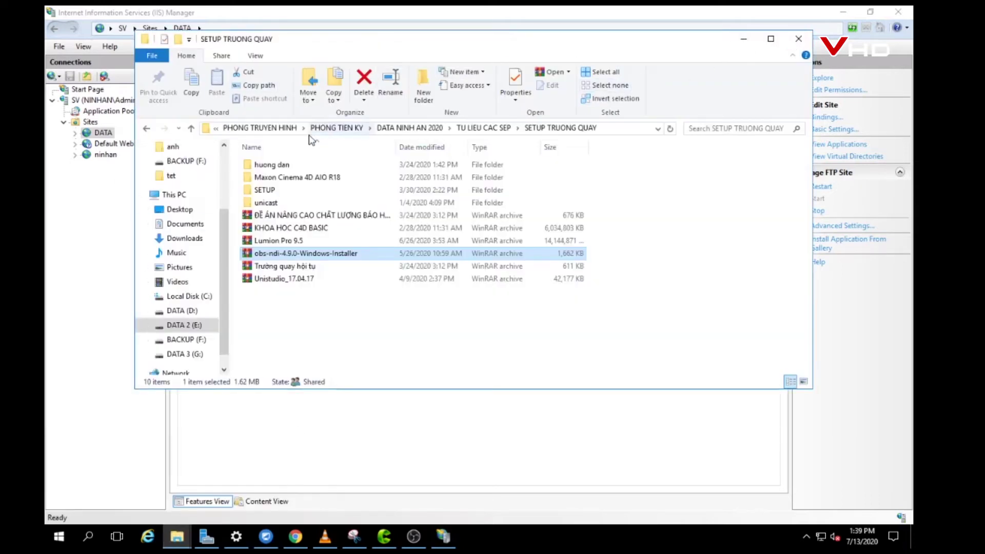
{"action": "left_click", "coordinate": [629, 129]}
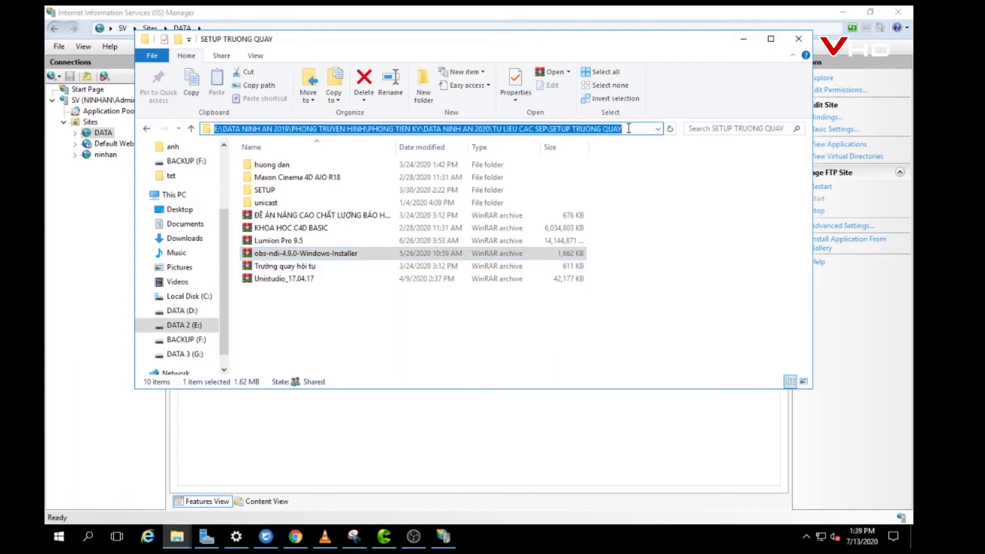
{"action": "type", "text": "f"}
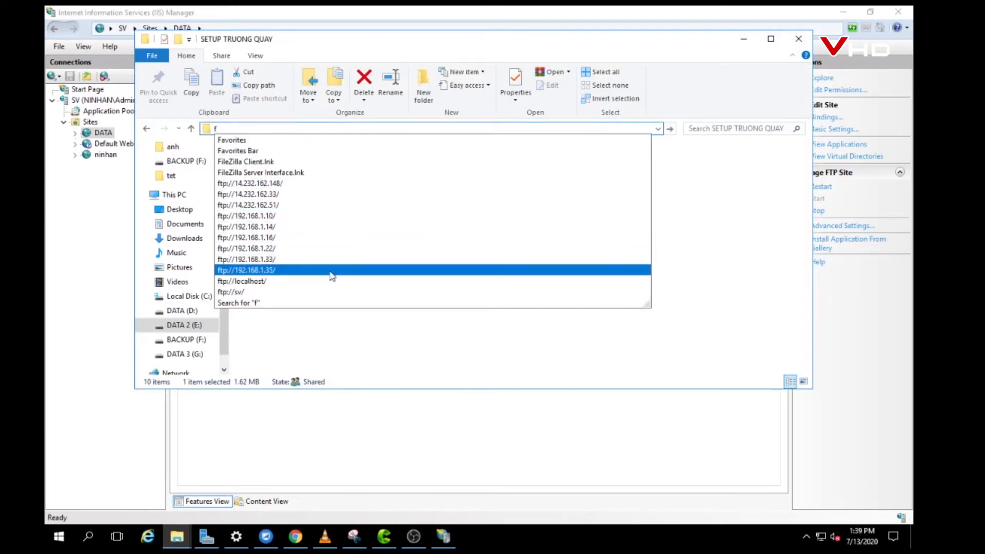
{"action": "left_click", "coordinate": [298, 218]}
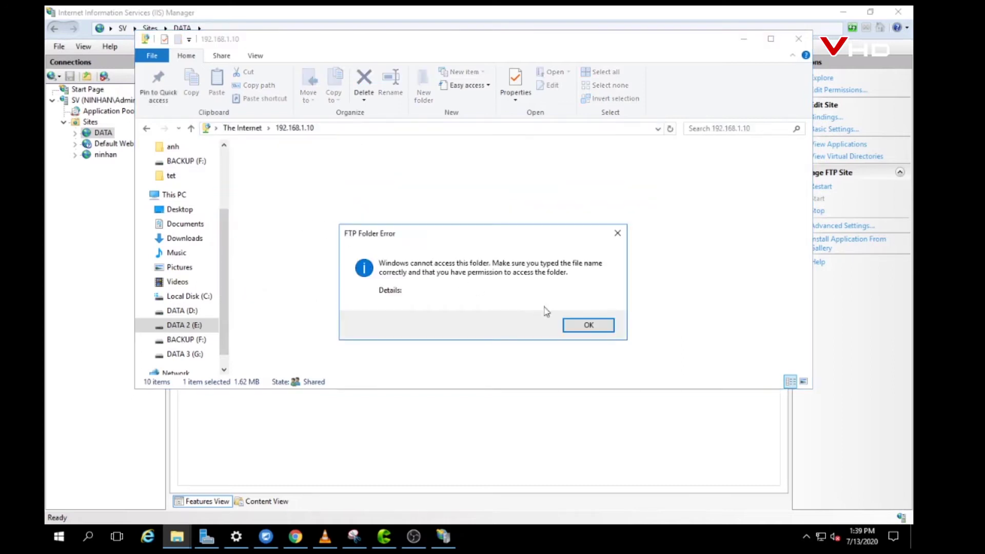
{"action": "left_click", "coordinate": [595, 326]}
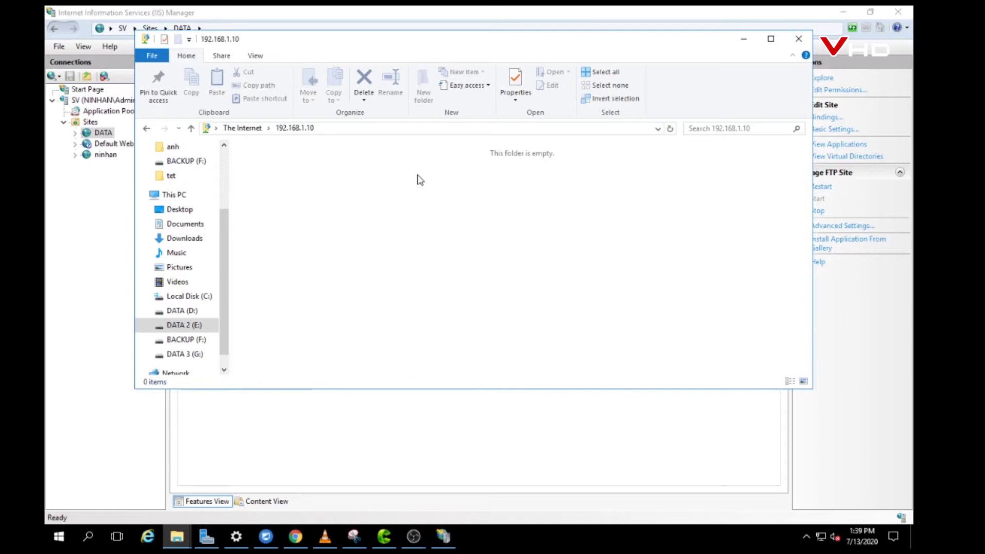
Try the FTP addresses ftp://192.168.1.22/ and ftp://192.168.1.14/ from the address history in File Explorer
{"action": "left_click", "coordinate": [657, 128]}
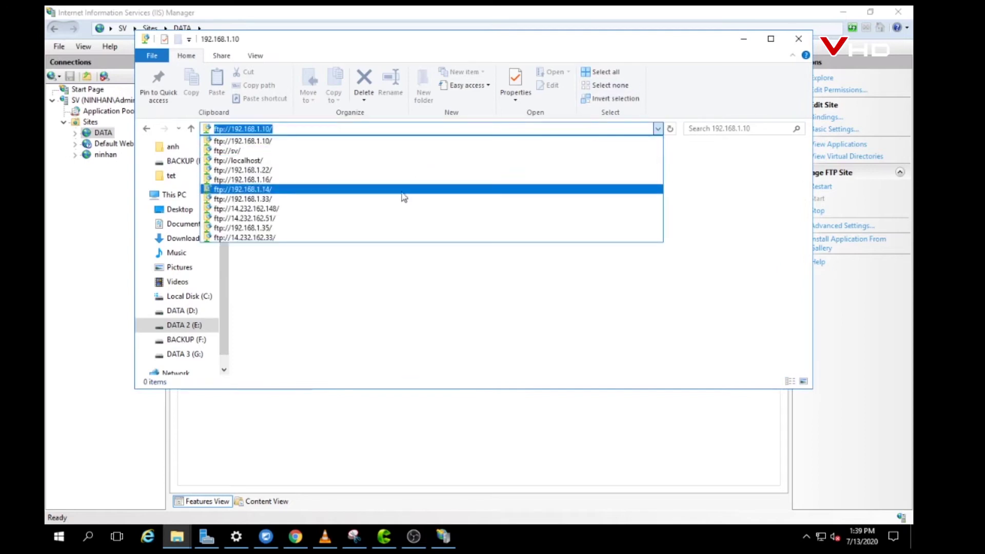
{"action": "left_click", "coordinate": [385, 173]}
{"action": "left_click", "coordinate": [587, 326]}
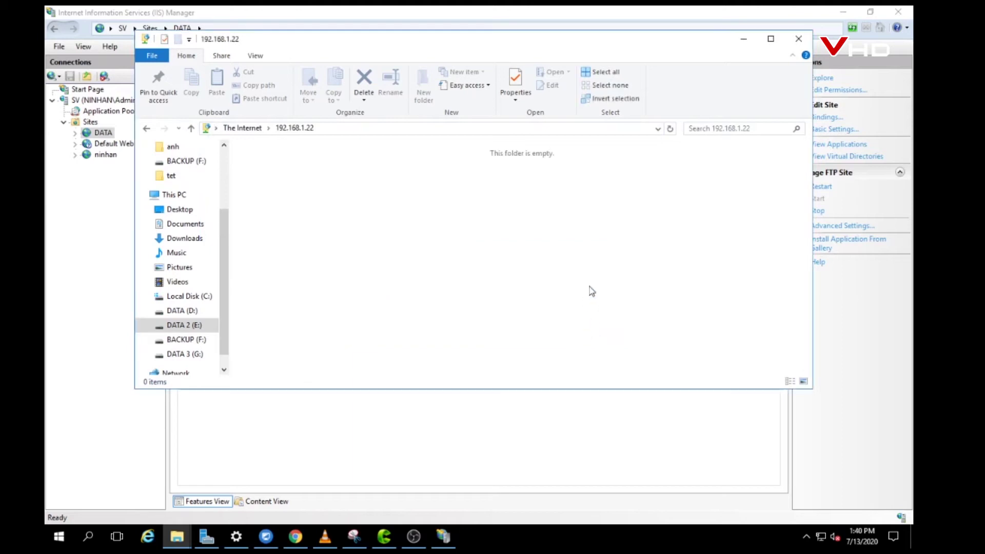
{"action": "left_click", "coordinate": [658, 129]}
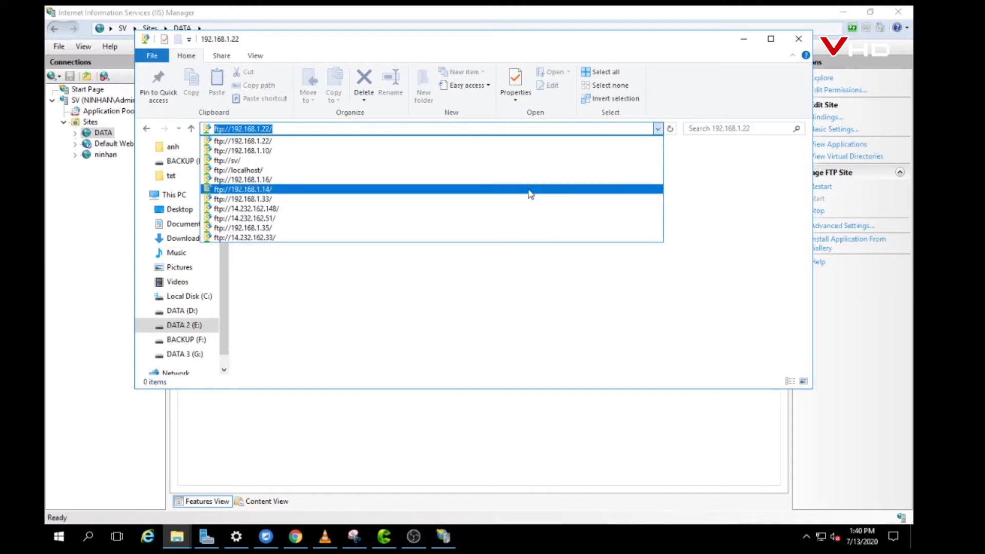
{"action": "left_click", "coordinate": [530, 194]}
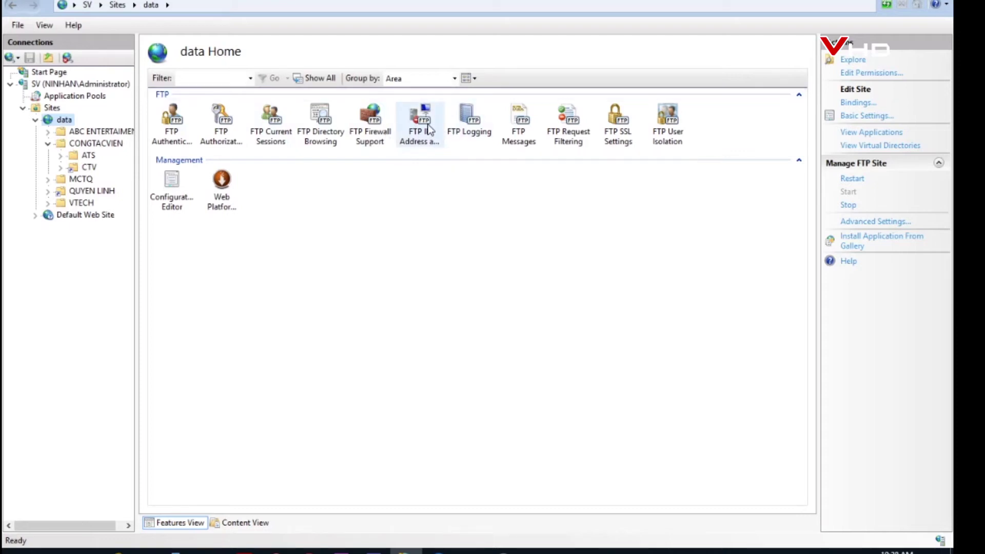
Review the data site's FTP IP Address and Domain Restrictions in IIS Manager, including the form for adding an allow entry
{"action": "double_click", "coordinate": [428, 135]}
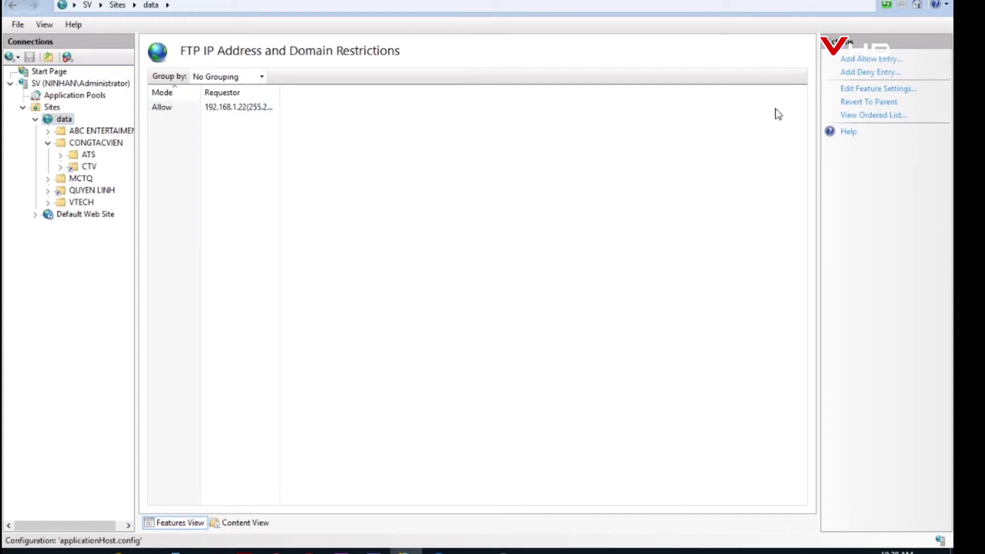
{"action": "left_click", "coordinate": [242, 109]}
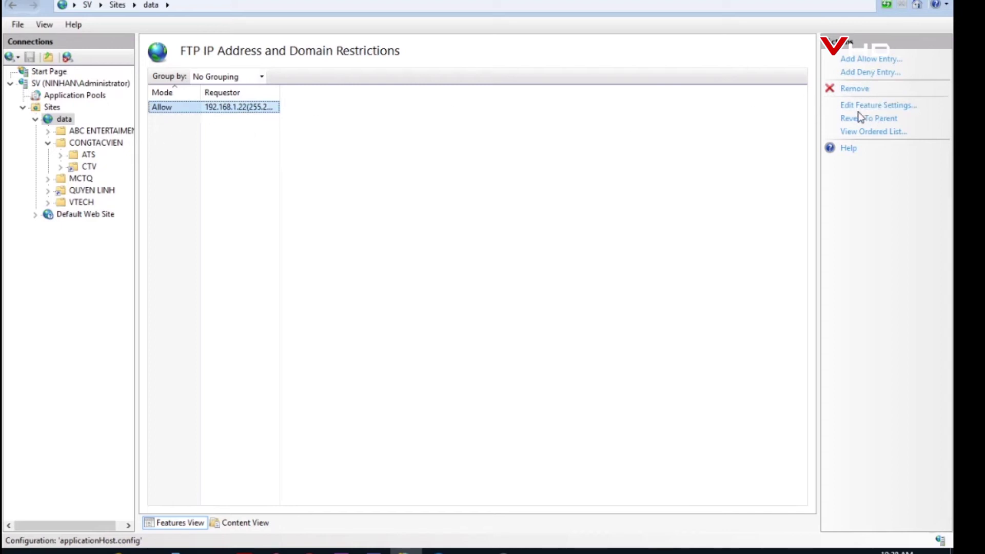
{"action": "left_click", "coordinate": [870, 61]}
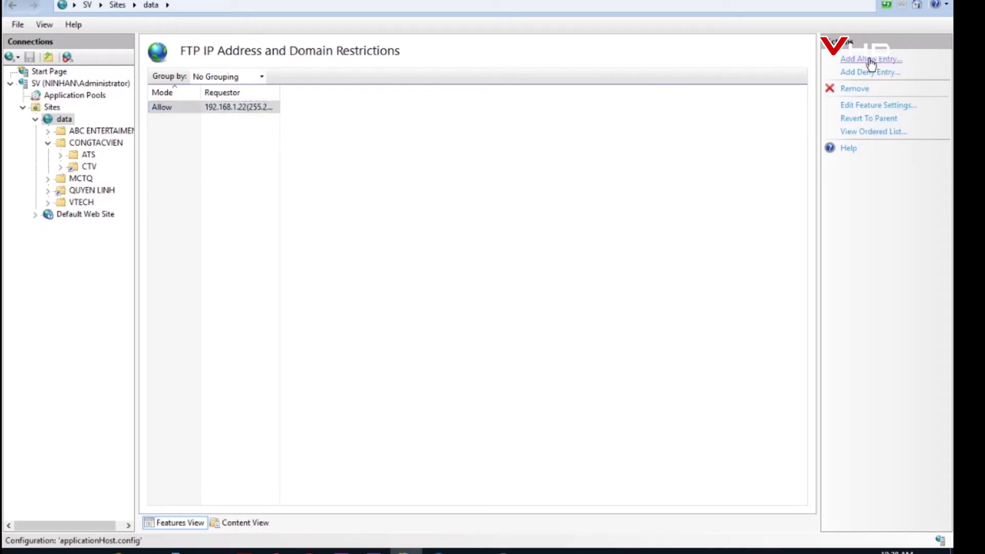
{"action": "left_click", "coordinate": [609, 142]}
{"action": "left_click", "coordinate": [14, 9]}
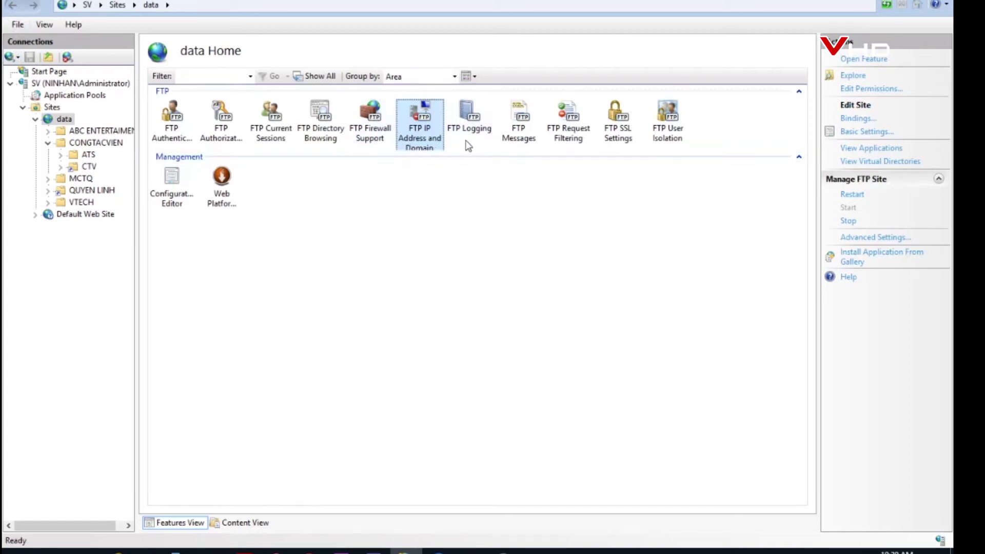
Review the FTP Authorization Rules of the data site, its CONGTACVIEN/CTV directory and the virtual directory just above VTECH
{"action": "double_click", "coordinate": [224, 132]}
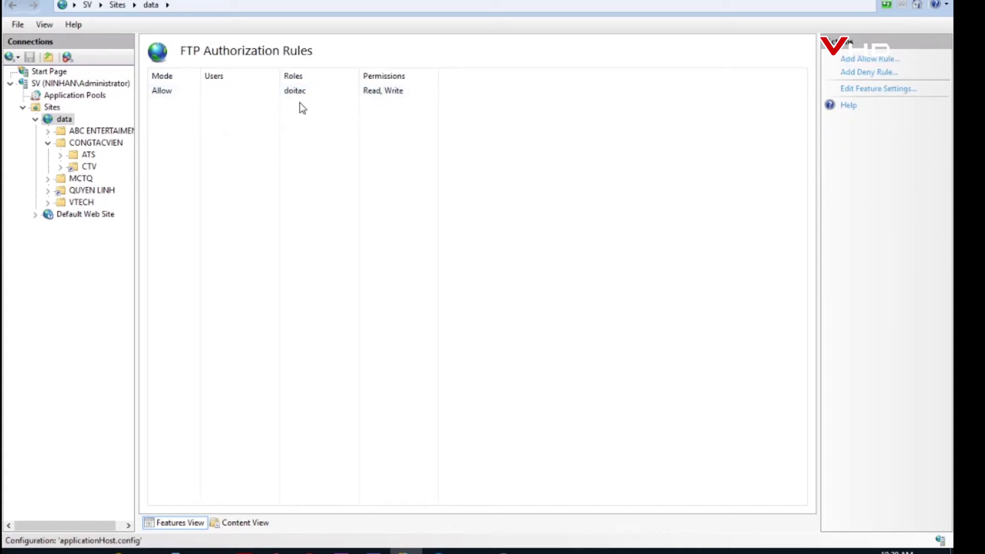
{"action": "left_click", "coordinate": [89, 167]}
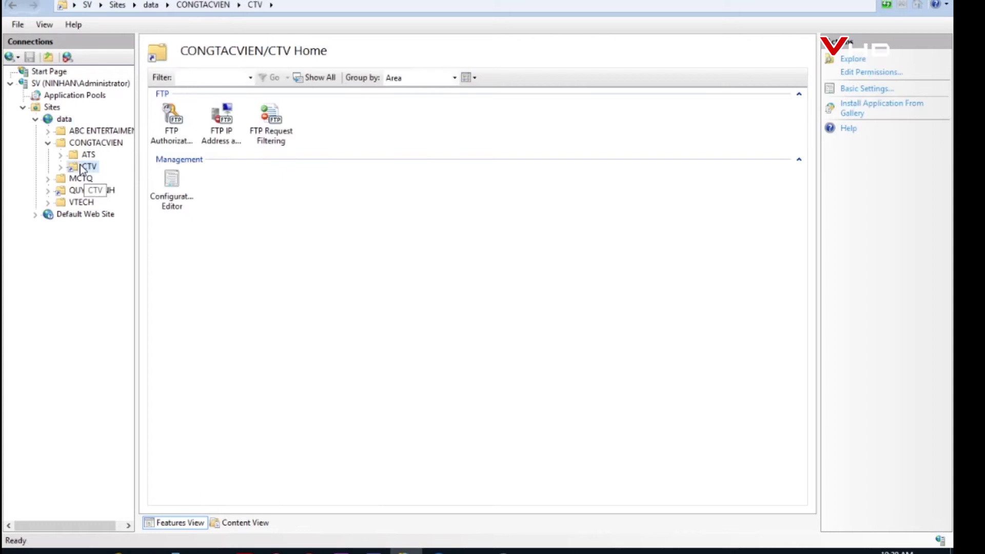
{"action": "double_click", "coordinate": [176, 135]}
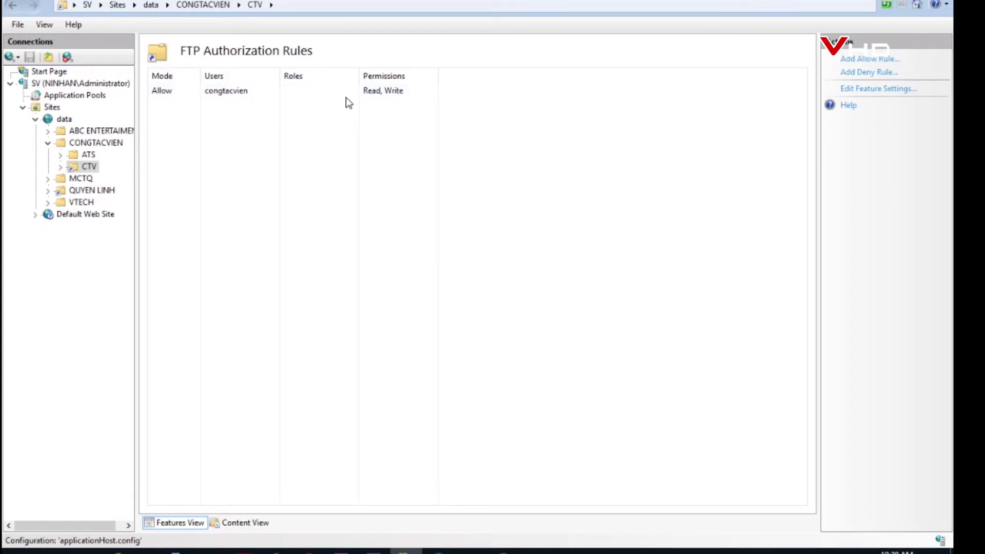
{"action": "left_click", "coordinate": [91, 191]}
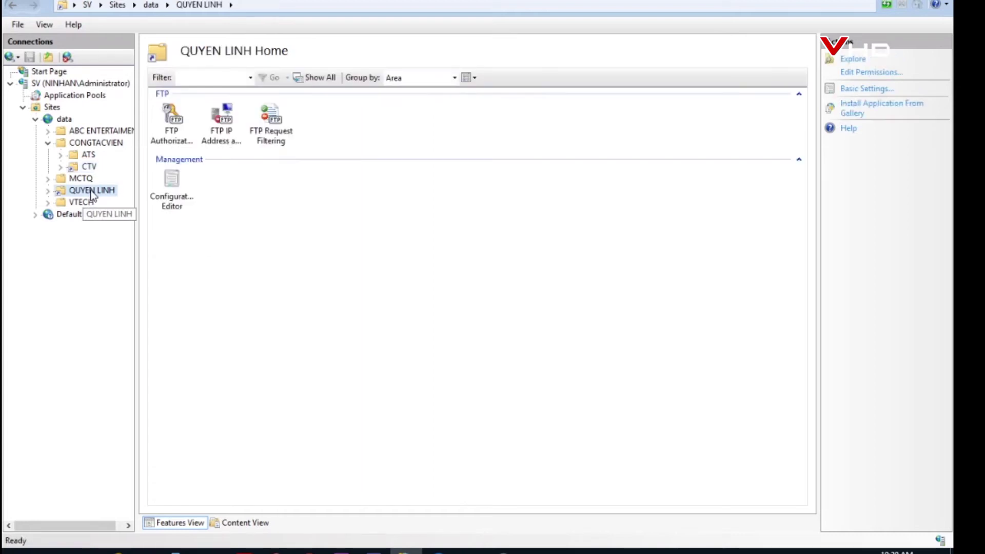
{"action": "double_click", "coordinate": [173, 134]}
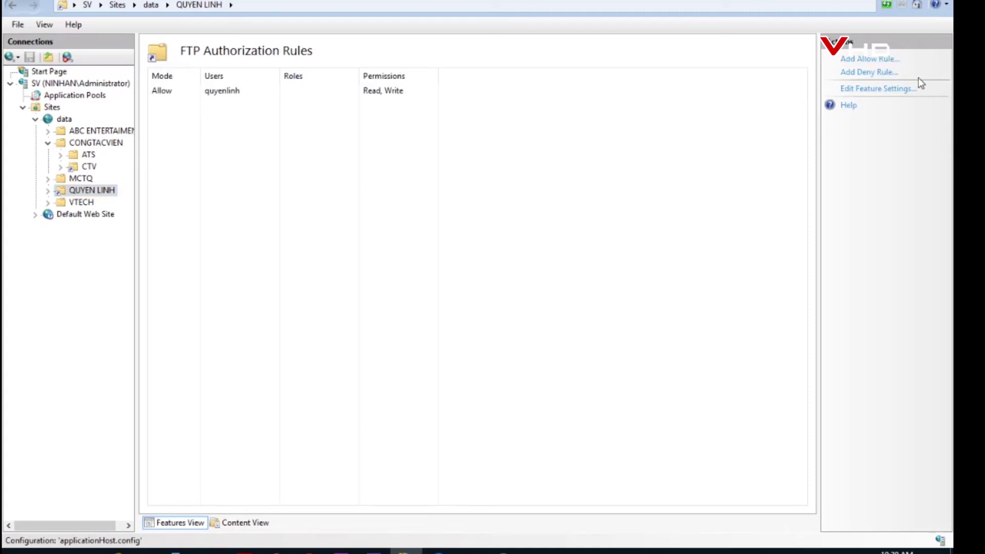
{"action": "left_click", "coordinate": [878, 60]}
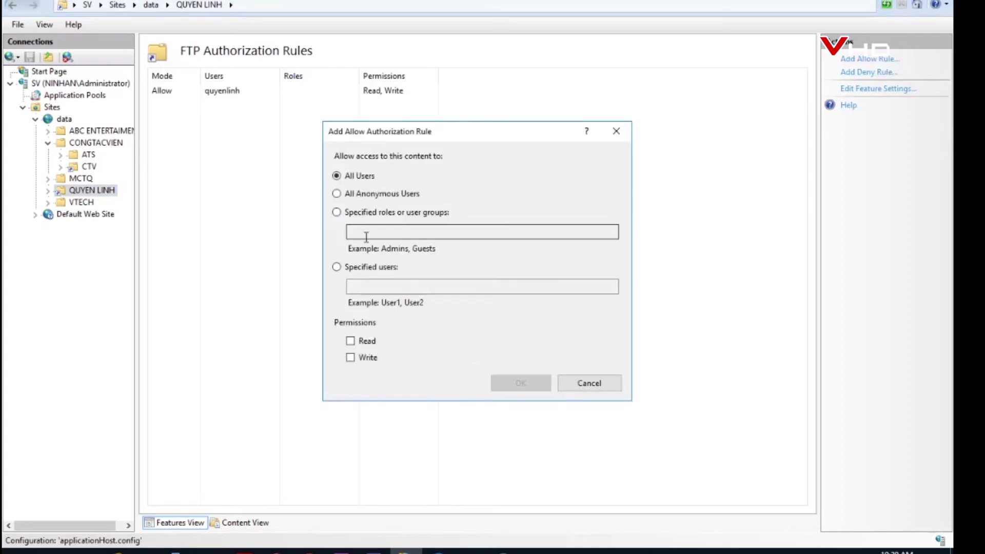
{"action": "left_click", "coordinate": [337, 267]}
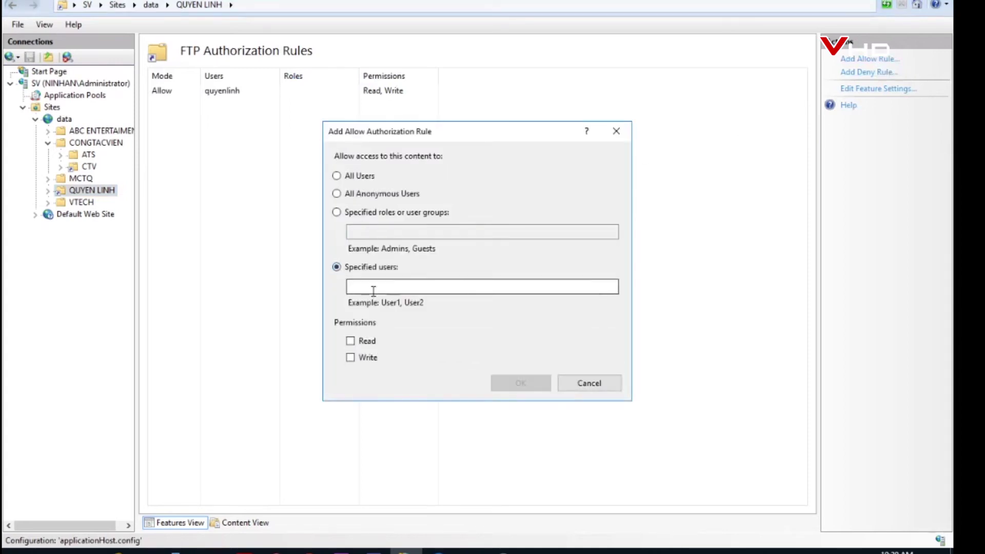
{"action": "left_click", "coordinate": [351, 342]}
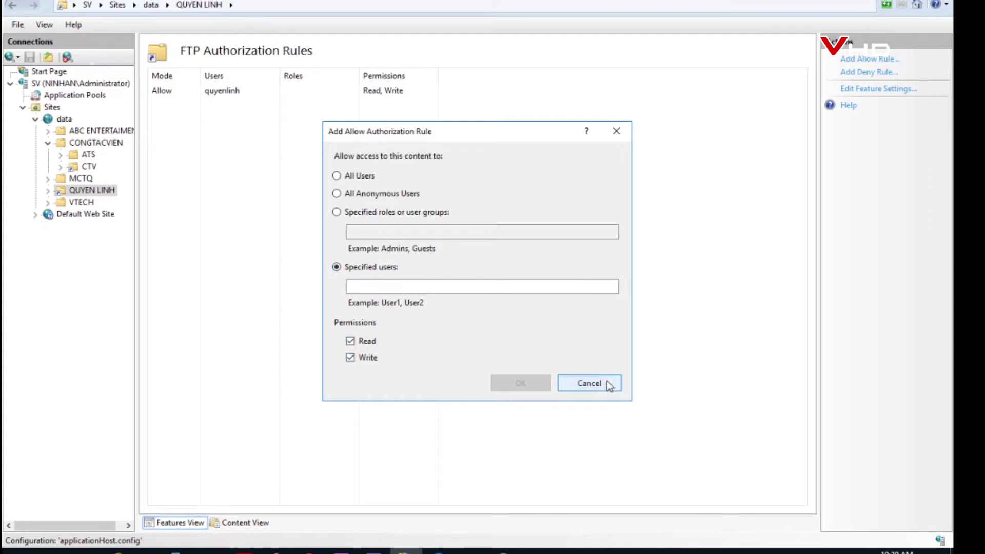
{"action": "left_click", "coordinate": [619, 133]}
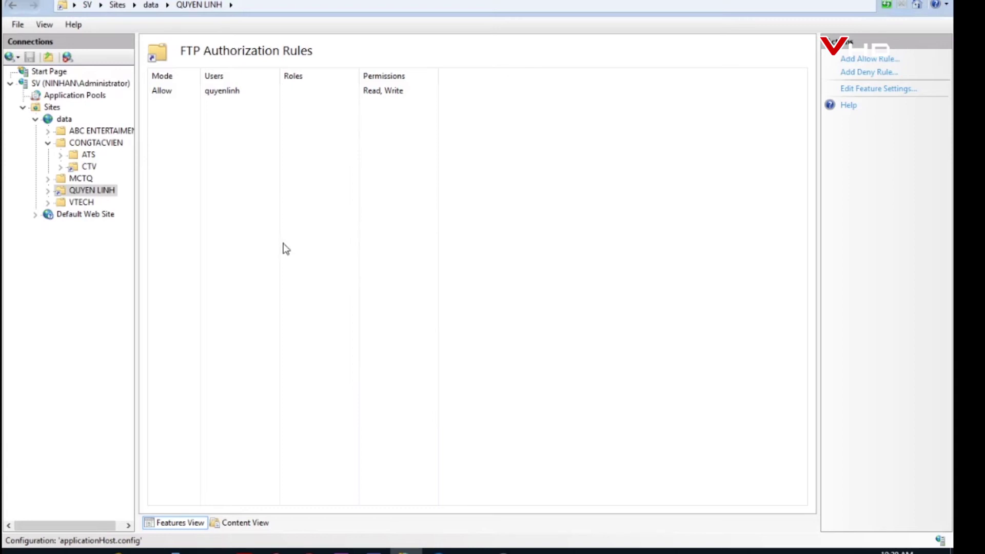
Return to the data site and check its FTP Firewall Support settings and its FTP IP Address and Domain Restrictions
{"action": "left_click", "coordinate": [14, 11]}
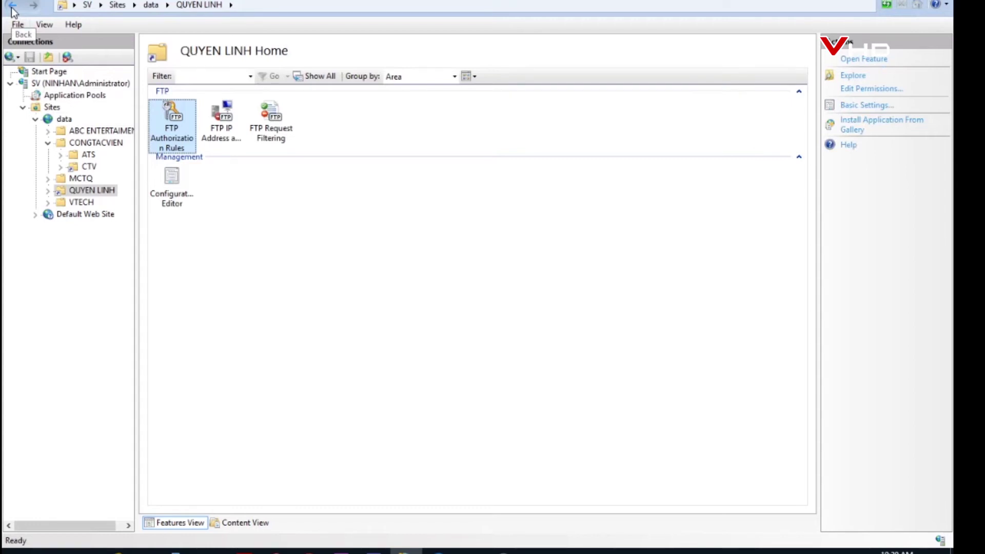
{"action": "left_click", "coordinate": [14, 11]}
{"action": "left_click", "coordinate": [62, 120]}
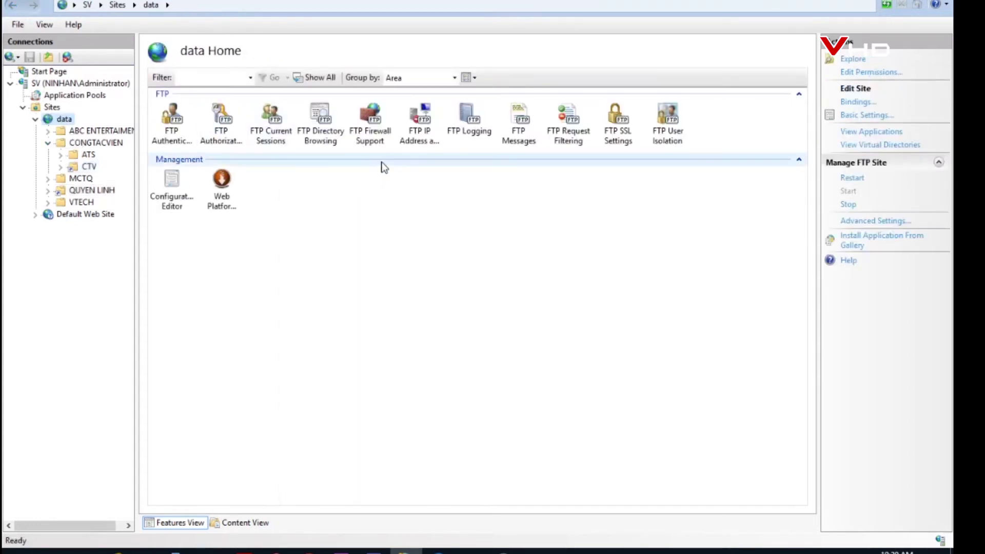
{"action": "left_click", "coordinate": [366, 122]}
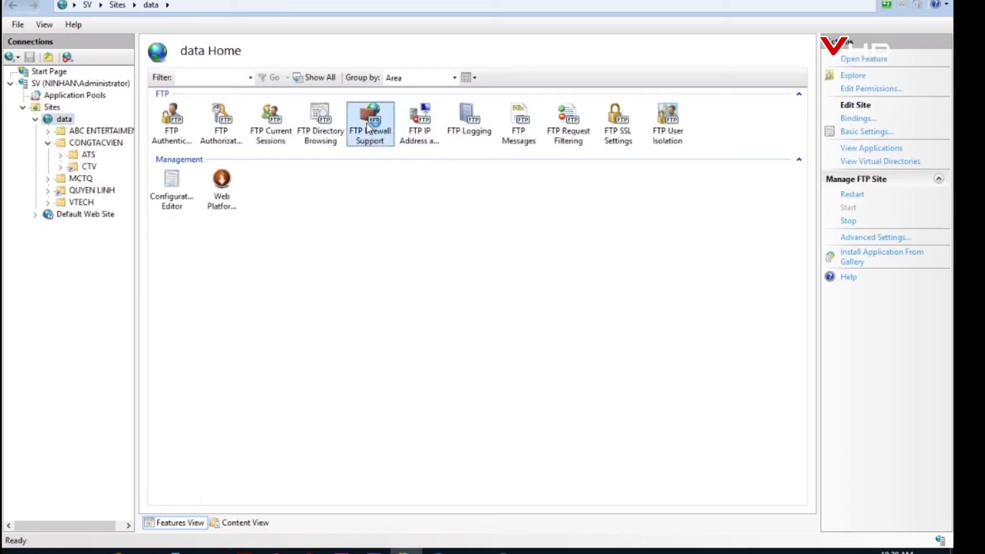
{"action": "double_click", "coordinate": [366, 123]}
{"action": "left_click", "coordinate": [188, 163]}
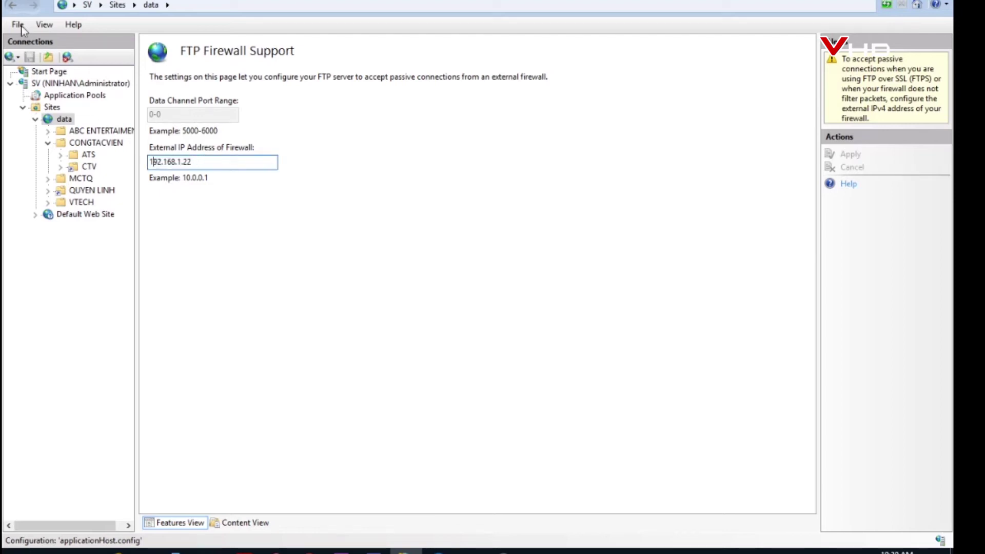
{"action": "left_click", "coordinate": [12, 6]}
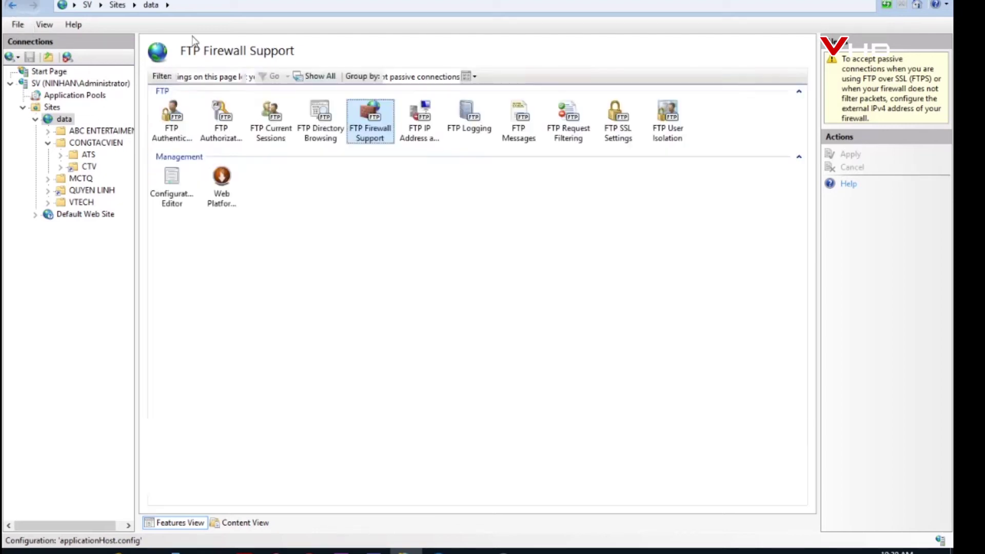
{"action": "double_click", "coordinate": [418, 123]}
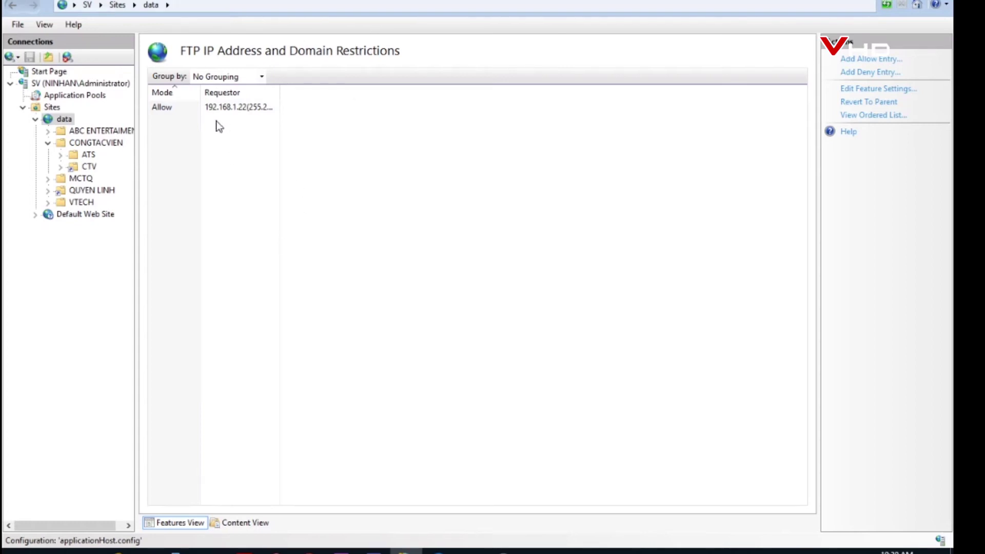
{"action": "left_click", "coordinate": [13, 6]}
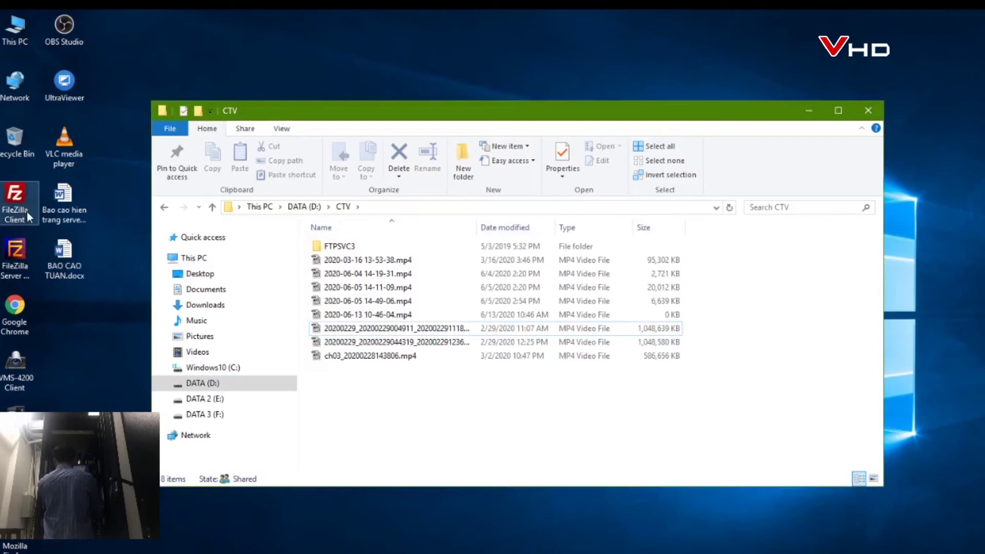
Open FileZilla Client, dismiss the update notice, connect to the saved site ninhan and open the remote root directory
{"action": "double_click", "coordinate": [21, 208]}
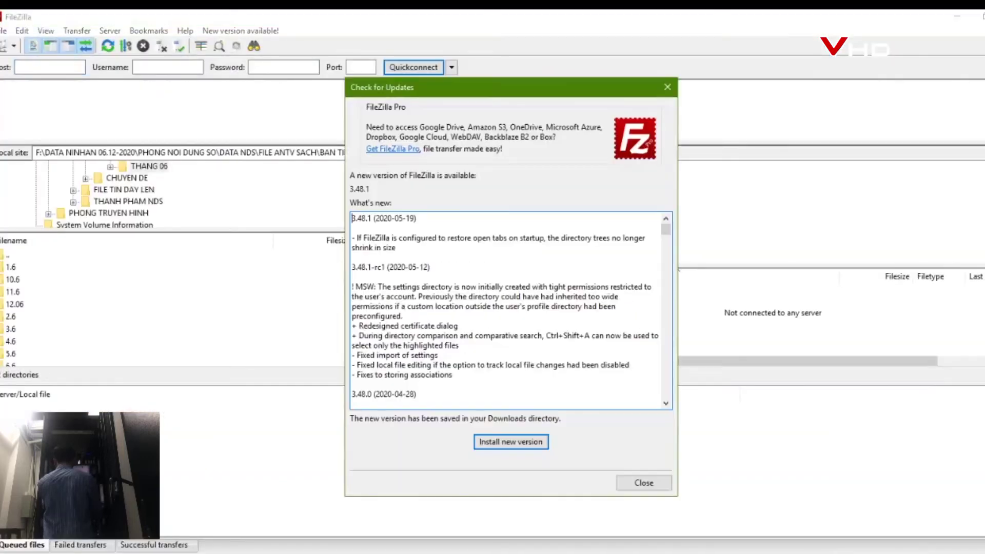
{"action": "left_click", "coordinate": [671, 85]}
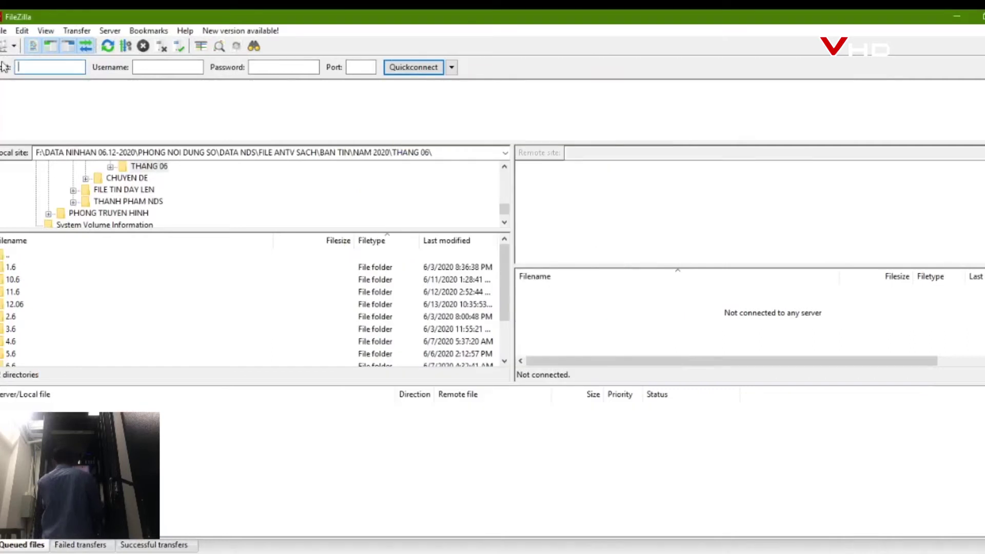
{"action": "left_click", "coordinate": [15, 46]}
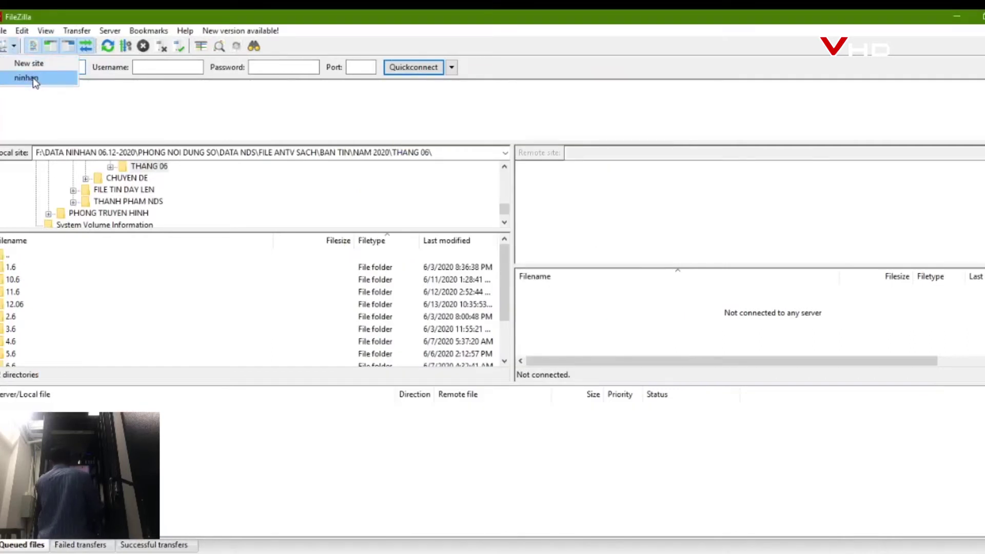
{"action": "left_click", "coordinate": [31, 78]}
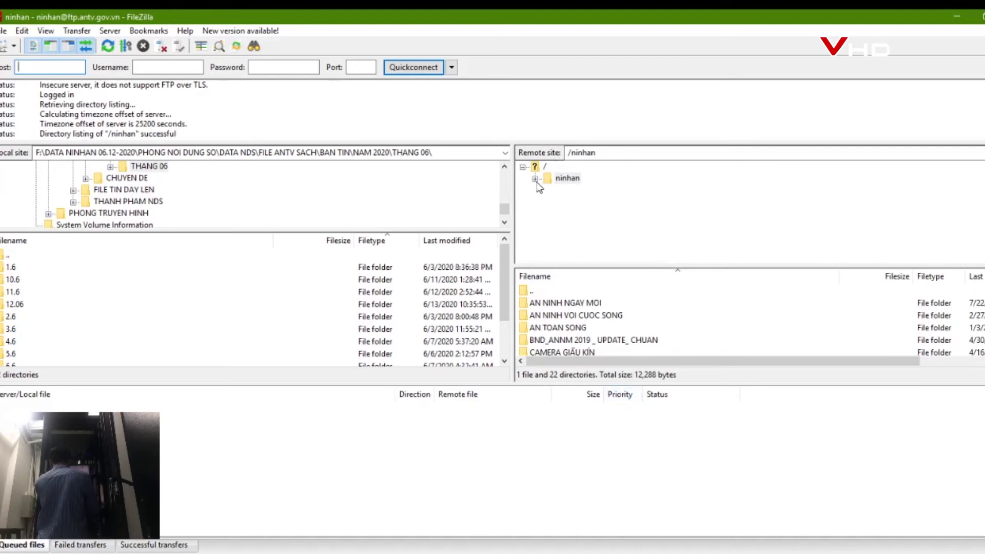
{"action": "left_click", "coordinate": [546, 170]}
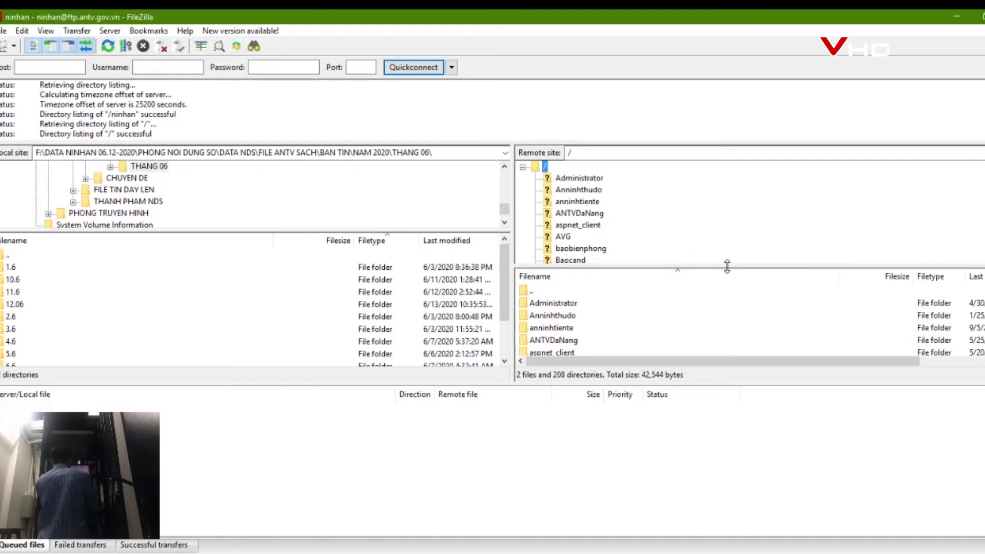
Enlarge the remote directory tree and the local and remote file lists by shrinking the transfer queue area
{"action": "left_click_drag", "start_coordinate": [724, 265], "coordinate": [721, 362]}
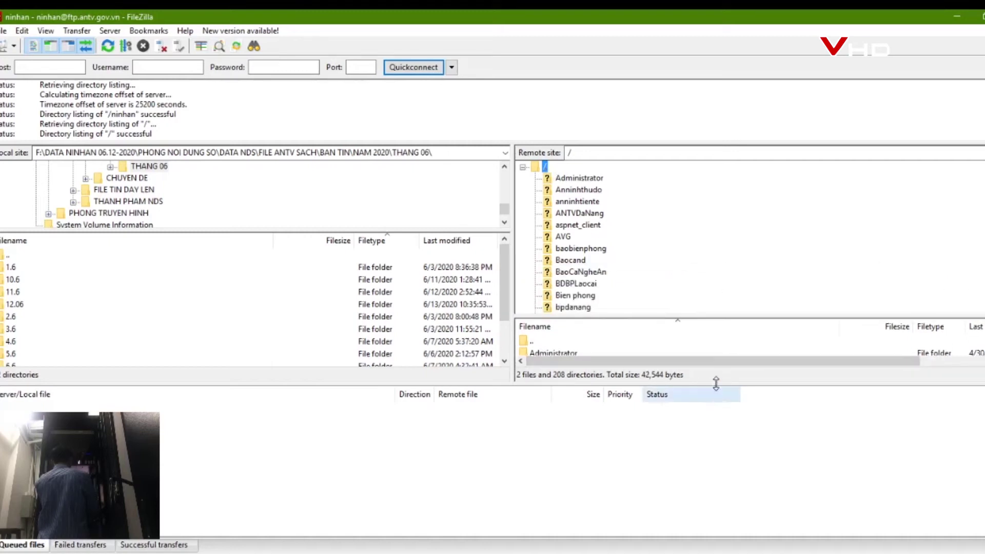
{"action": "left_click_drag", "start_coordinate": [718, 383], "coordinate": [724, 465]}
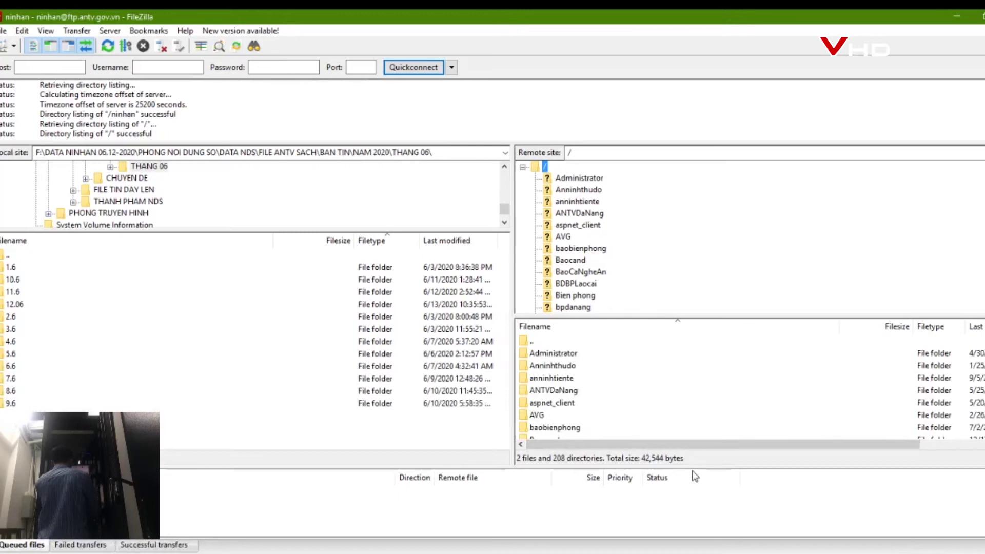
{"action": "left_click_drag", "start_coordinate": [701, 465], "coordinate": [706, 514]}
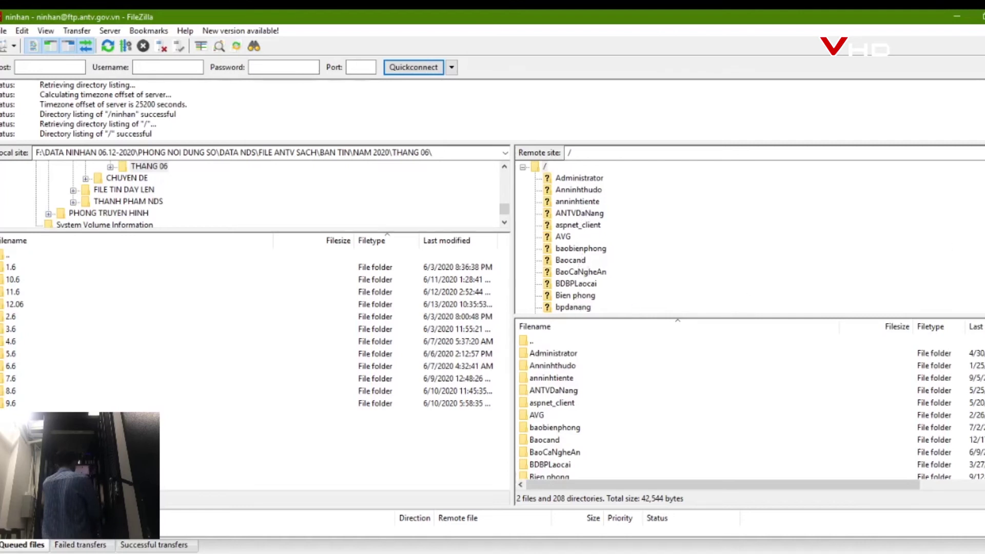
Look through the folders under the remote root directory in the remote directory tree, from Administrator down to the Ca* folders
{"action": "scroll", "coordinate": [591, 236], "scroll_direction": "down", "scroll_amount": 1}
{"action": "scroll", "coordinate": [590, 236], "scroll_direction": "down", "scroll_amount": 1}
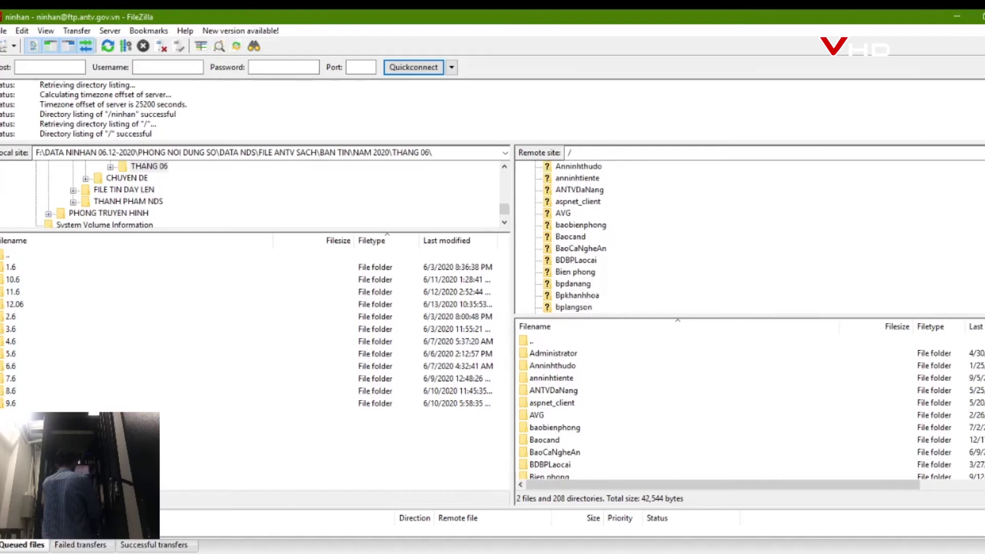
{"action": "scroll", "coordinate": [590, 236], "scroll_direction": "down", "scroll_amount": 1}
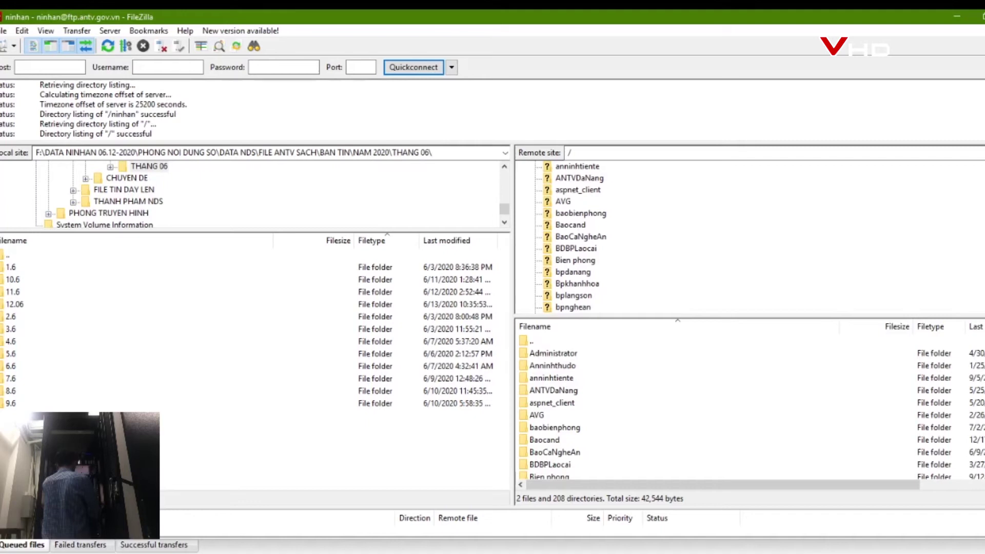
{"action": "scroll", "coordinate": [616, 236], "scroll_direction": "down", "scroll_amount": 1}
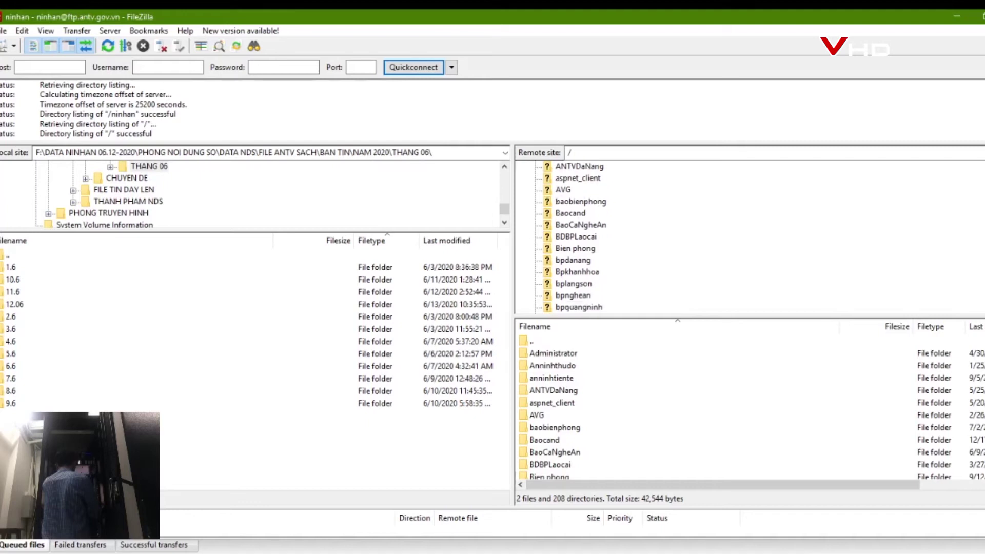
{"action": "scroll", "coordinate": [616, 236], "scroll_direction": "down", "scroll_amount": 1}
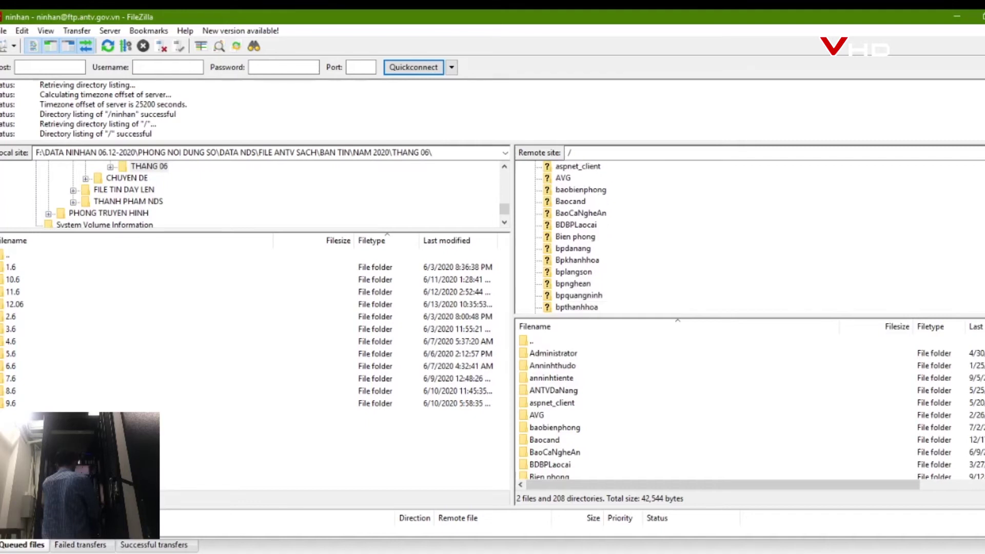
{"action": "scroll", "coordinate": [616, 236], "scroll_direction": "down", "scroll_amount": 1}
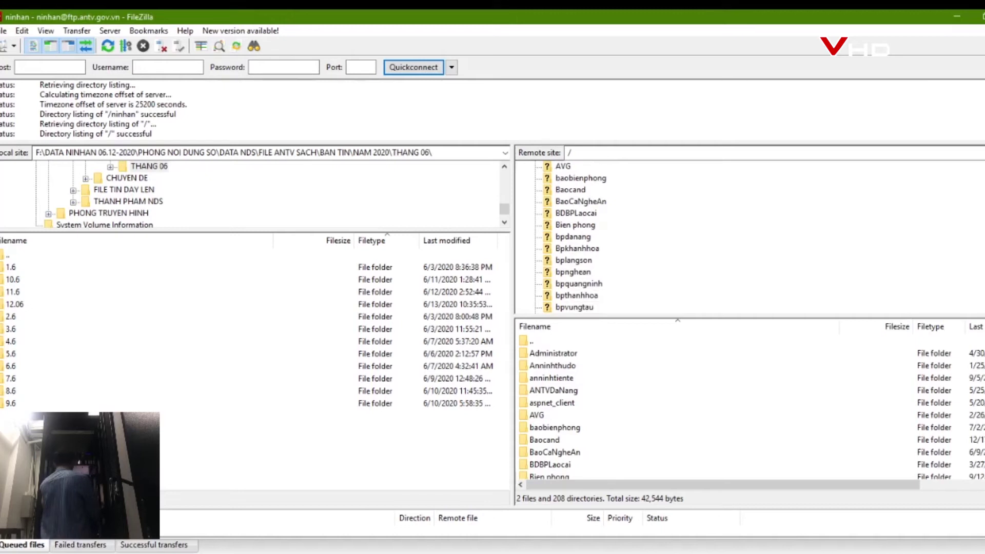
{"action": "scroll", "coordinate": [616, 236], "scroll_direction": "down", "scroll_amount": 1}
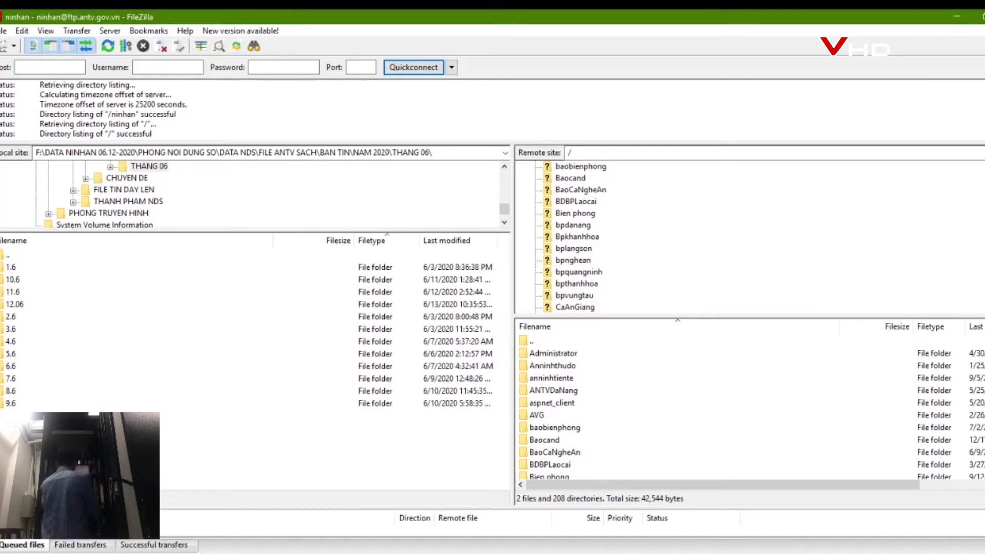
{"action": "scroll", "coordinate": [616, 236], "scroll_direction": "down", "scroll_amount": 1}
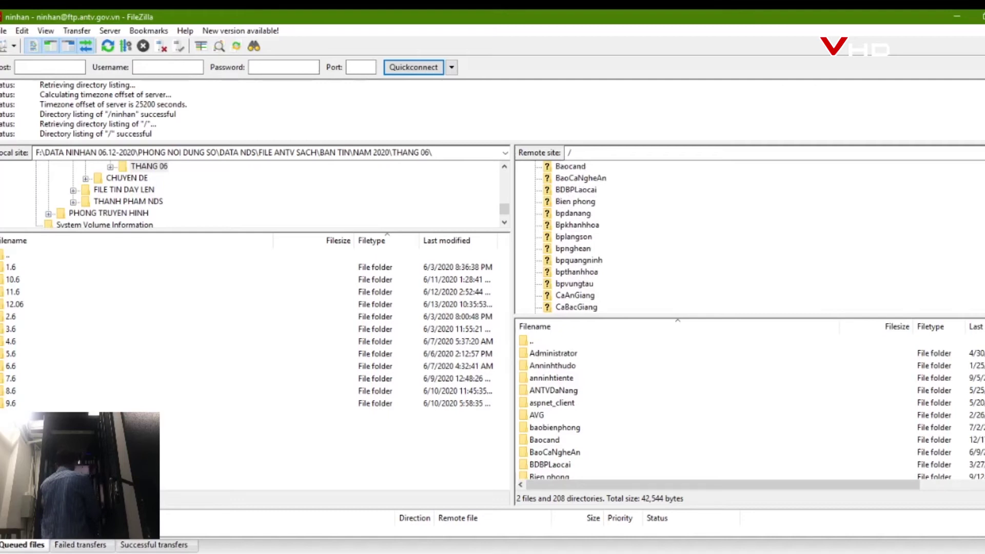
{"action": "scroll", "coordinate": [616, 236], "scroll_direction": "down", "scroll_amount": 1}
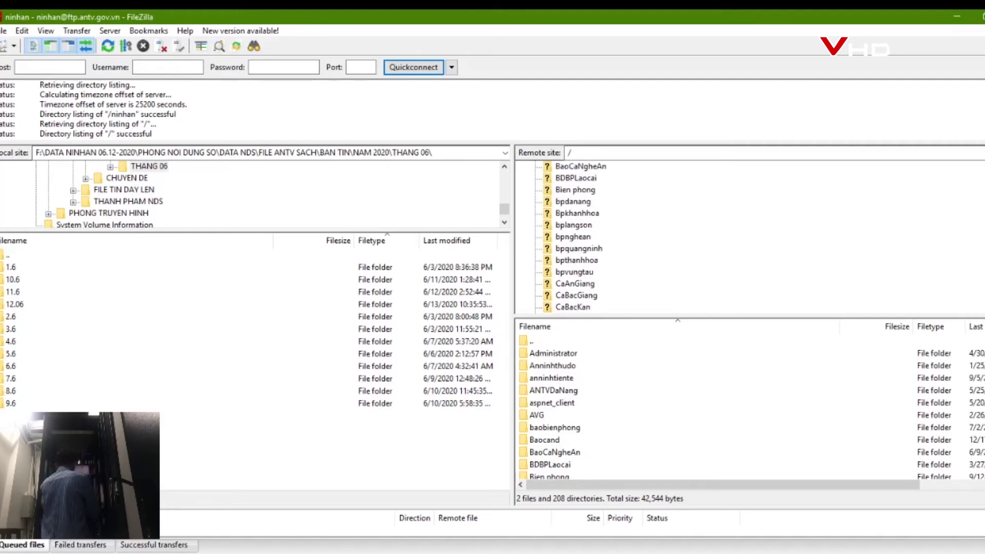
{"action": "scroll", "coordinate": [615, 237], "scroll_direction": "down", "scroll_amount": 1}
{"action": "scroll", "coordinate": [616, 237], "scroll_direction": "down", "scroll_amount": 1}
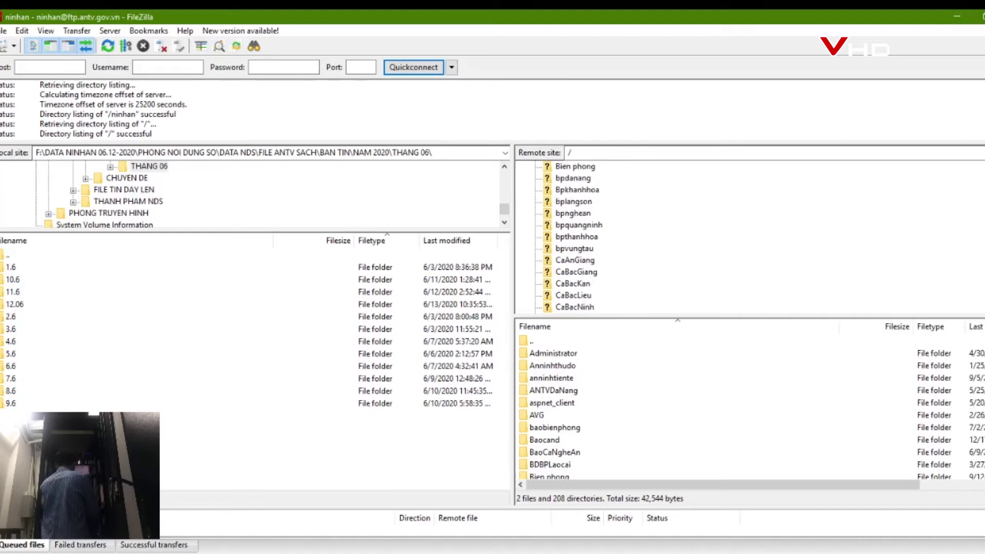
{"action": "scroll", "coordinate": [616, 237], "scroll_direction": "down", "scroll_amount": 1}
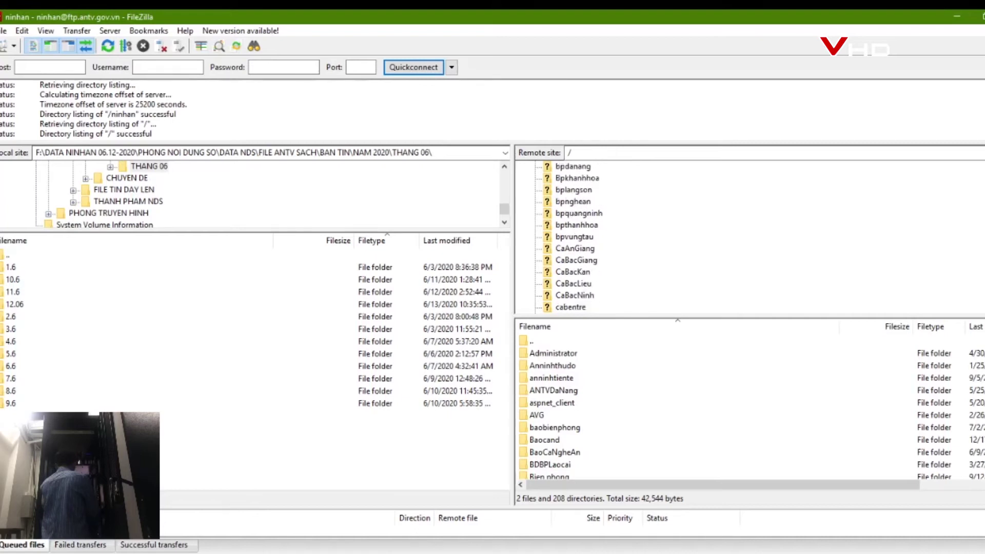
{"action": "scroll", "coordinate": [616, 236], "scroll_direction": "down", "scroll_amount": 1}
{"action": "scroll", "coordinate": [615, 237], "scroll_direction": "down", "scroll_amount": 1}
{"action": "scroll", "coordinate": [616, 236], "scroll_direction": "down", "scroll_amount": 1}
{"action": "scroll", "coordinate": [616, 237], "scroll_direction": "down", "scroll_amount": 1}
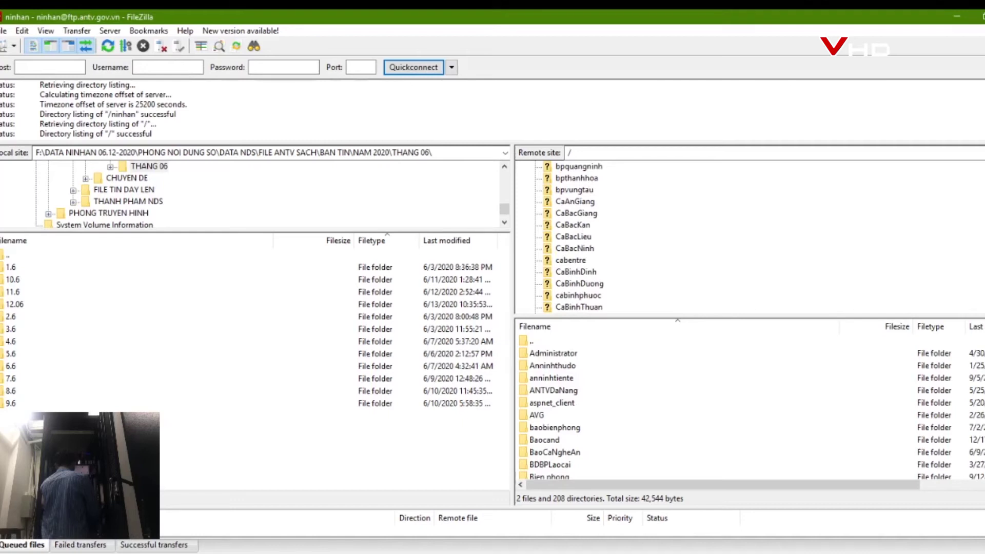
{"action": "scroll", "coordinate": [749, 236], "scroll_direction": "down", "scroll_amount": 2}
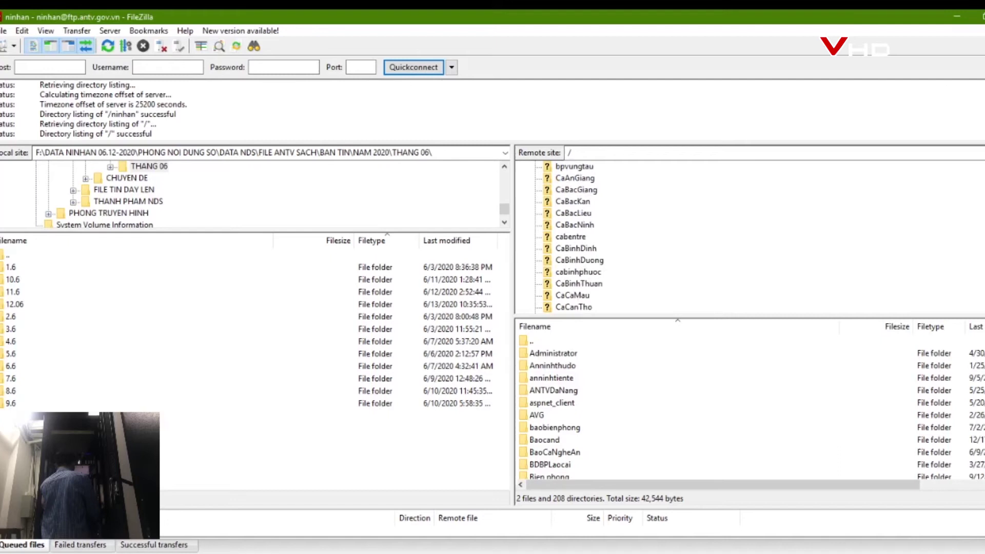
{"action": "scroll", "coordinate": [749, 236], "scroll_direction": "down", "scroll_amount": 1}
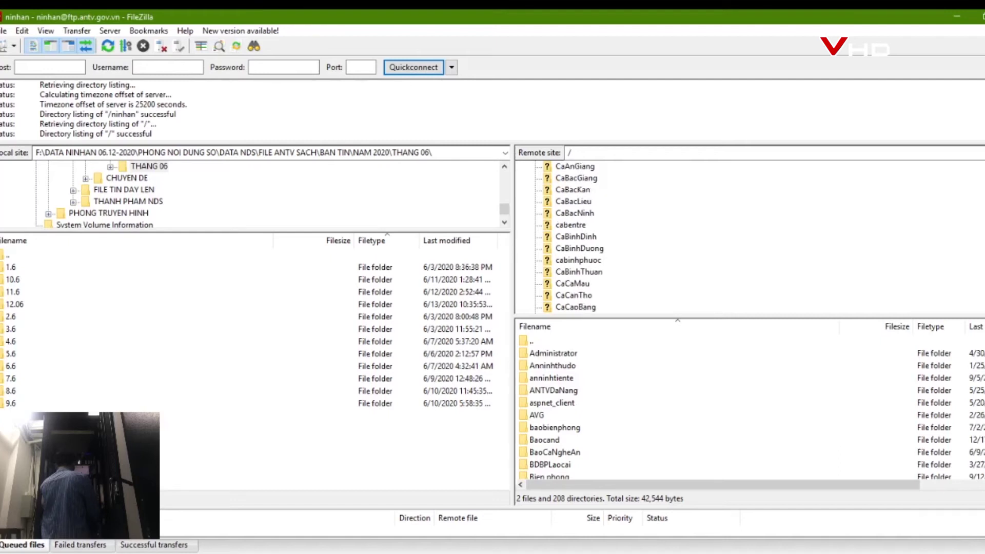
{"action": "scroll", "coordinate": [749, 236], "scroll_direction": "down", "scroll_amount": 1}
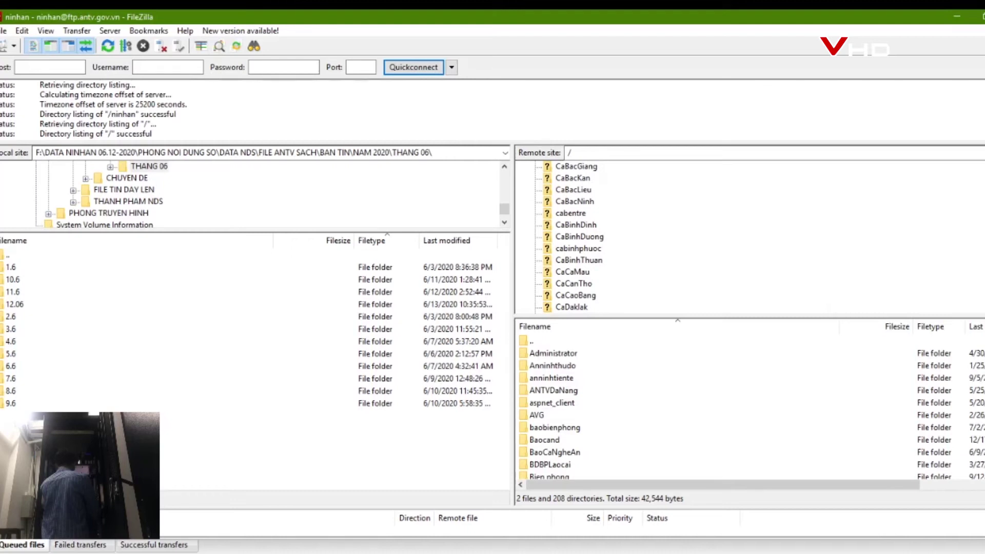
{"action": "scroll", "coordinate": [749, 236], "scroll_direction": "down", "scroll_amount": 1}
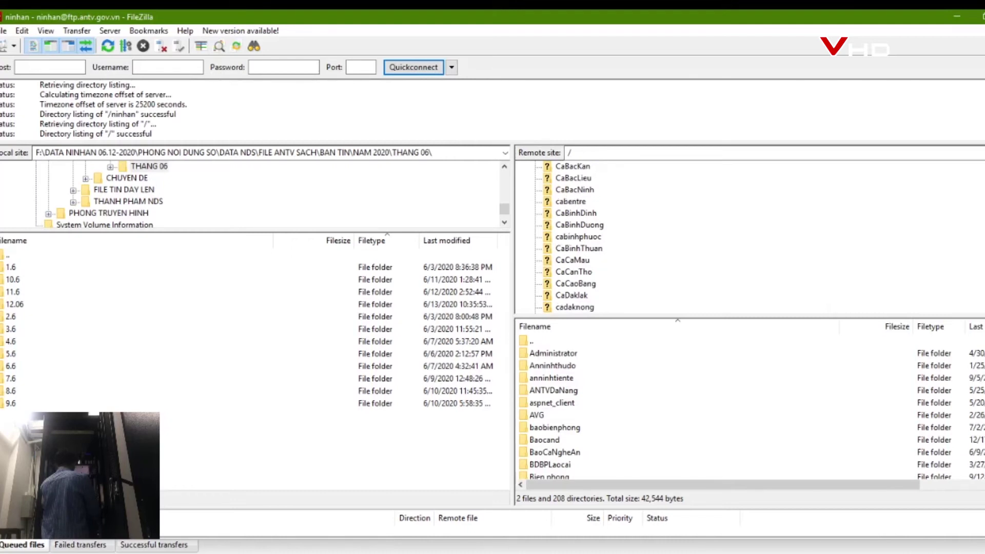
{"action": "scroll", "coordinate": [749, 236], "scroll_direction": "down", "scroll_amount": 1}
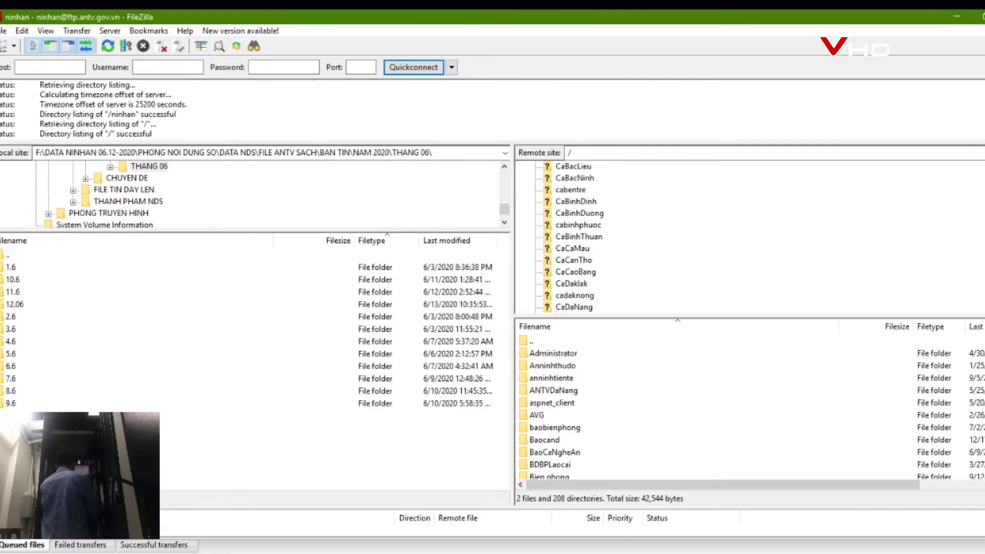
{"action": "scroll", "coordinate": [749, 236], "scroll_direction": "down", "scroll_amount": 1}
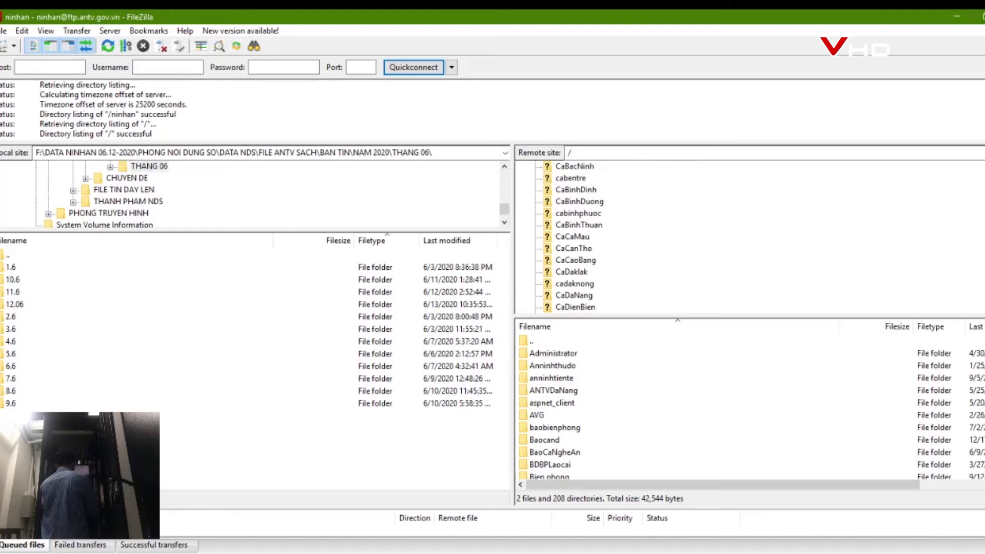
{"action": "scroll", "coordinate": [749, 236], "scroll_direction": "down", "scroll_amount": 1}
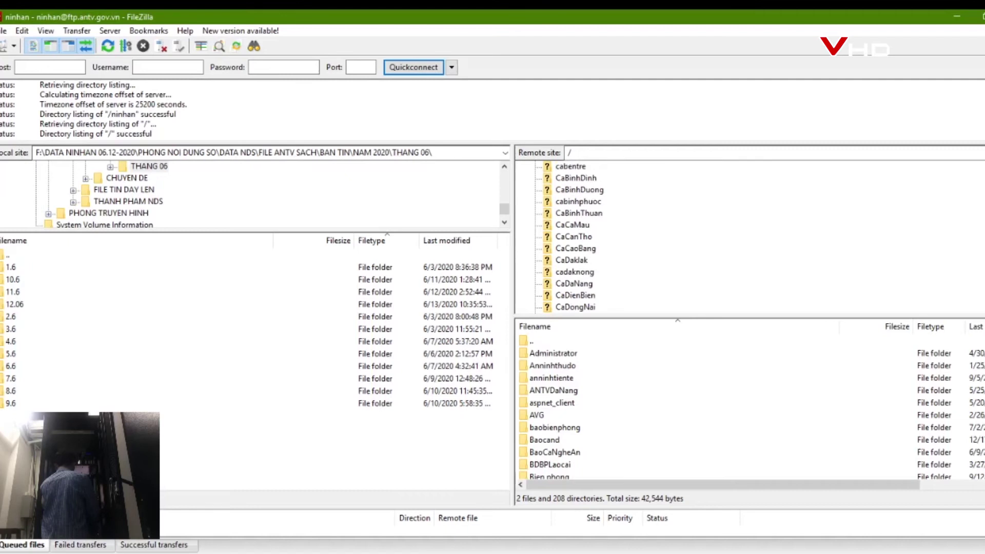
{"action": "scroll", "coordinate": [749, 236], "scroll_direction": "down", "scroll_amount": 1}
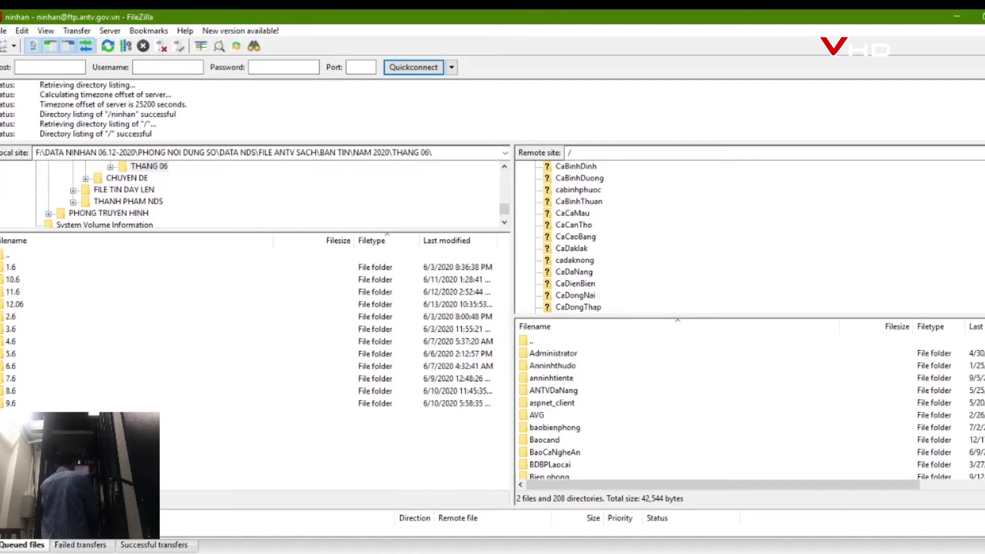
{"action": "scroll", "coordinate": [748, 237], "scroll_direction": "down", "scroll_amount": 1}
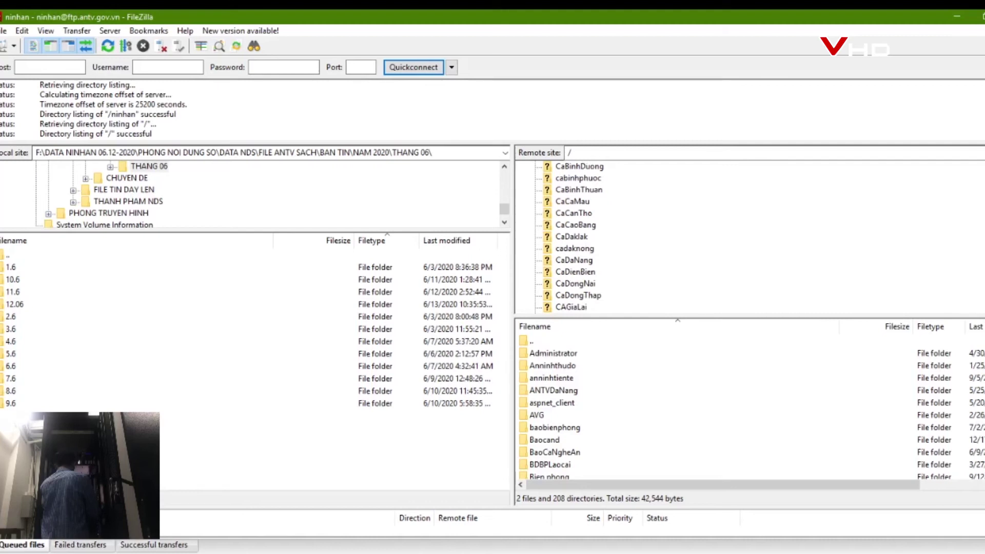
{"action": "scroll", "coordinate": [749, 236], "scroll_direction": "down", "scroll_amount": 1}
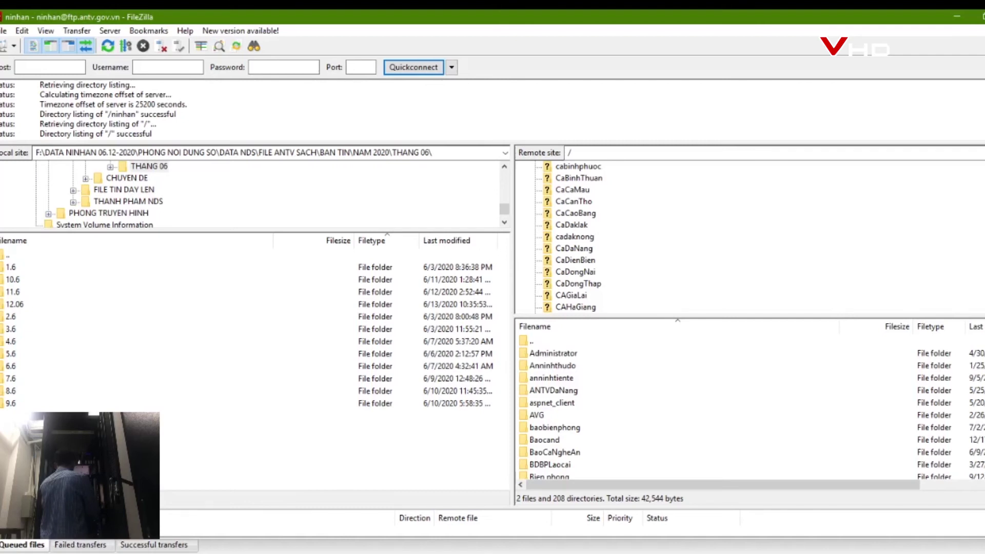
{"action": "scroll", "coordinate": [748, 237], "scroll_direction": "down", "scroll_amount": 1}
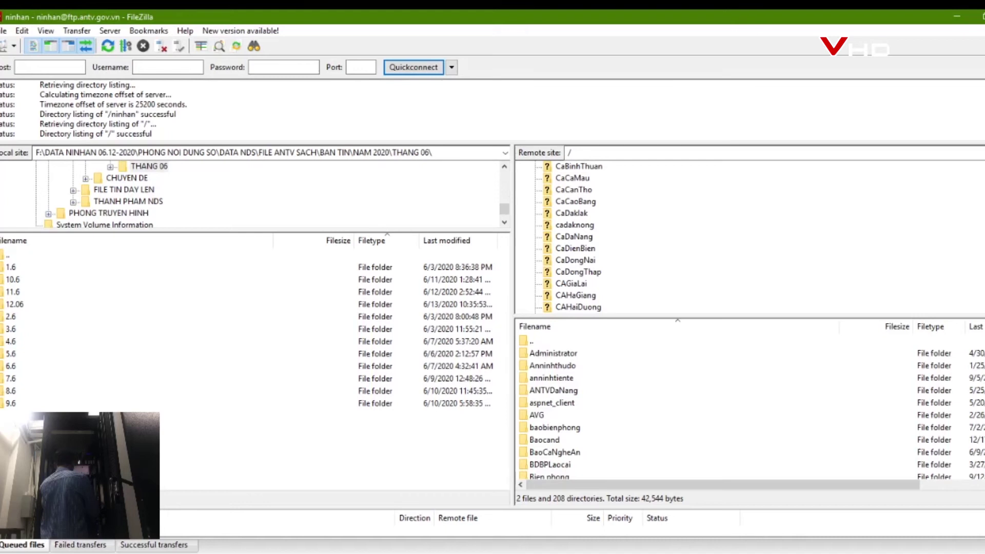
{"action": "scroll", "coordinate": [748, 236], "scroll_direction": "down", "scroll_amount": 1}
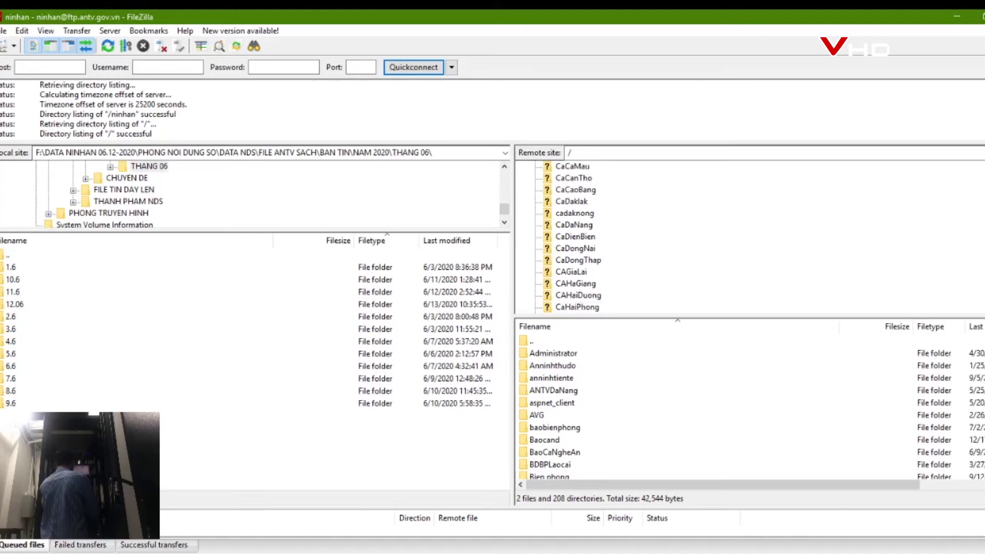
{"action": "scroll", "coordinate": [749, 236], "scroll_direction": "down", "scroll_amount": 1}
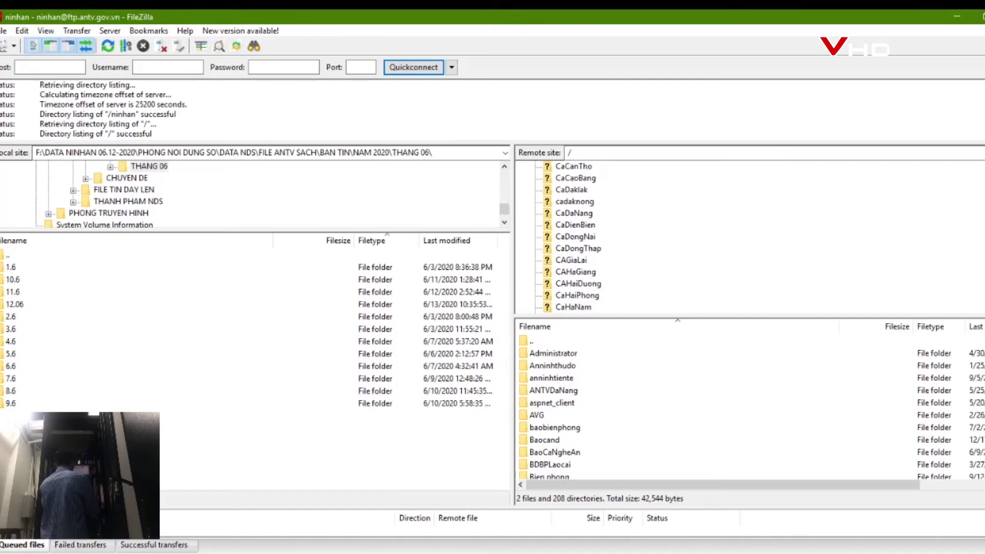
{"action": "scroll", "coordinate": [749, 236], "scroll_direction": "down", "scroll_amount": 1}
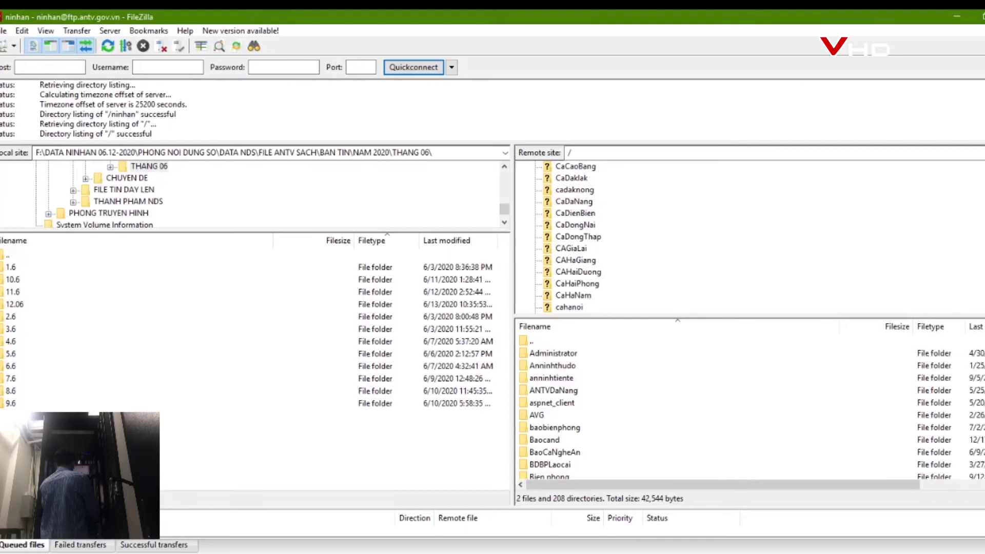
{"action": "scroll", "coordinate": [749, 237], "scroll_direction": "down", "scroll_amount": 1}
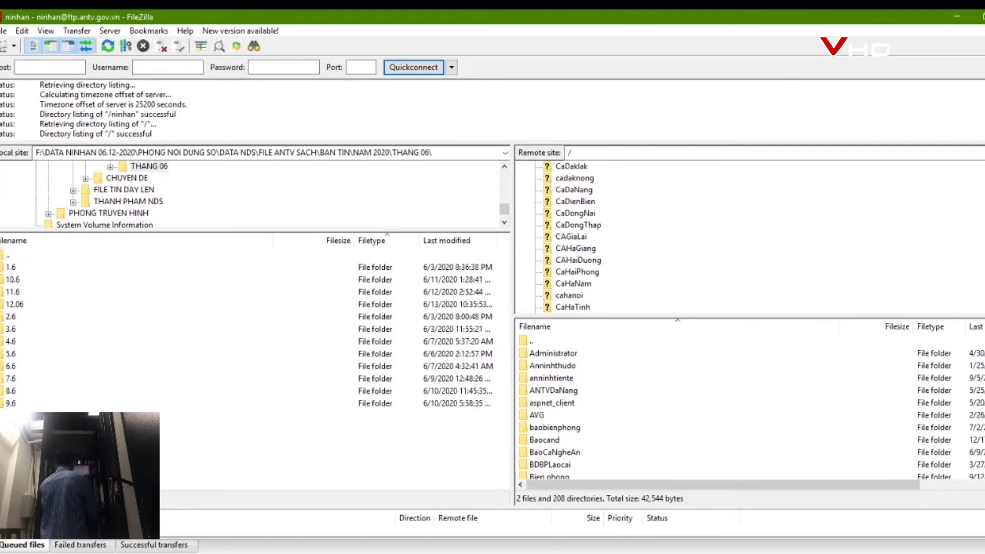
{"action": "scroll", "coordinate": [749, 236], "scroll_direction": "down", "scroll_amount": 1}
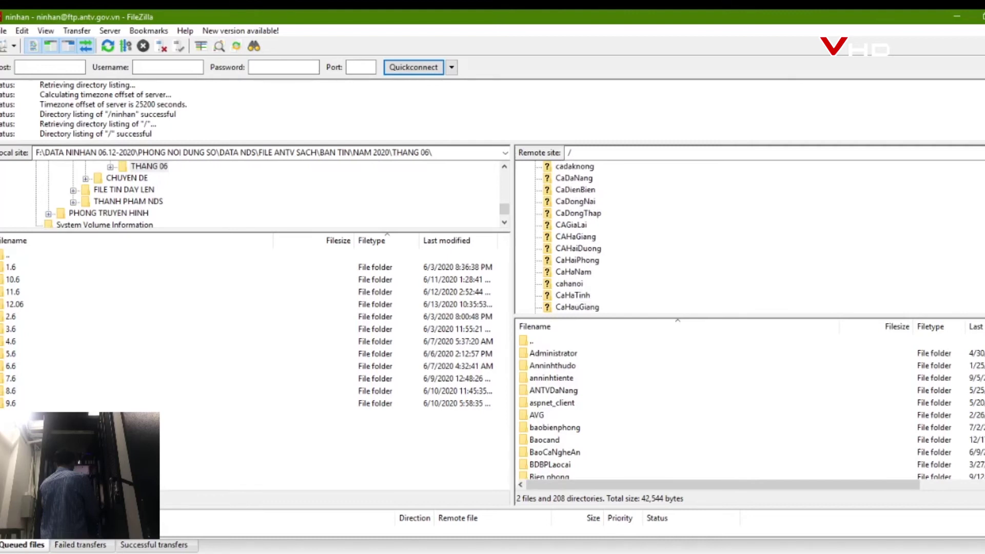
{"action": "scroll", "coordinate": [748, 236], "scroll_direction": "down", "scroll_amount": 1}
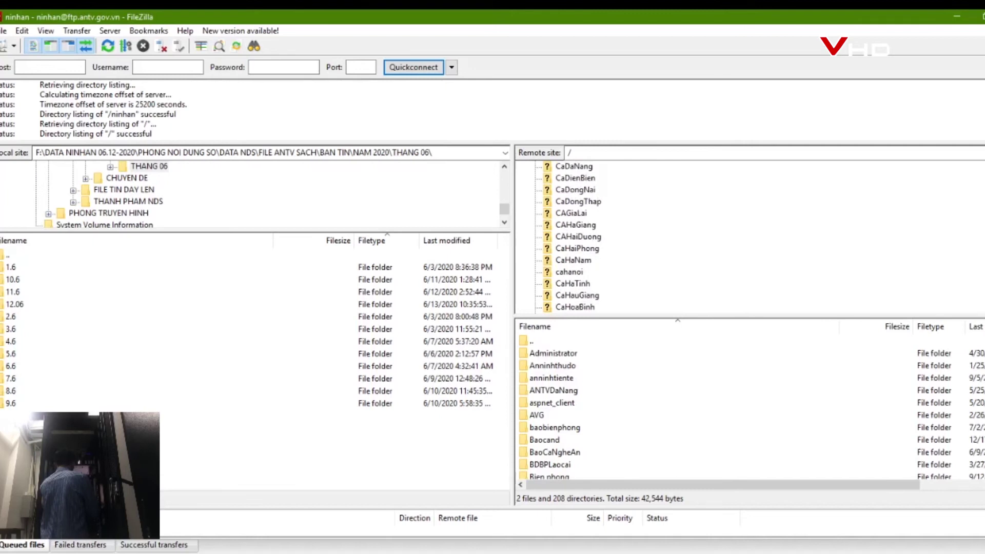
{"action": "scroll", "coordinate": [749, 237], "scroll_direction": "down", "scroll_amount": 1}
{"action": "scroll", "coordinate": [749, 237], "scroll_direction": "down", "scroll_amount": 1}
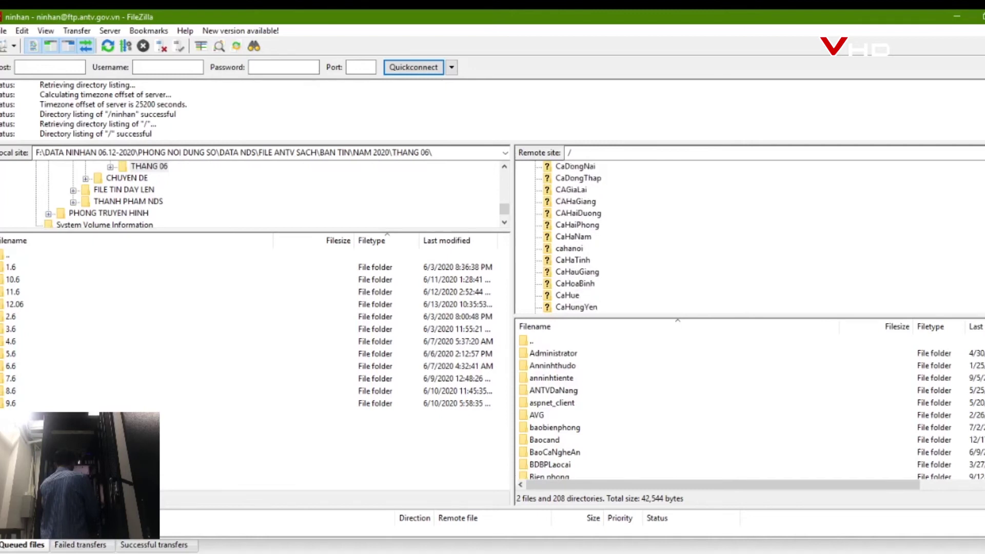
{"action": "scroll", "coordinate": [749, 236], "scroll_direction": "down", "scroll_amount": 1}
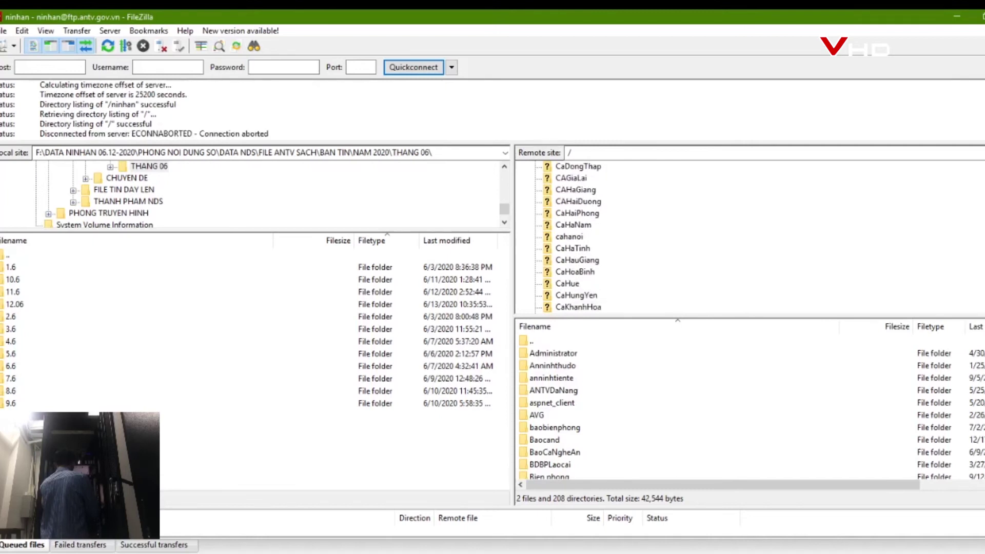
{"action": "scroll", "coordinate": [748, 236], "scroll_direction": "down", "scroll_amount": 1}
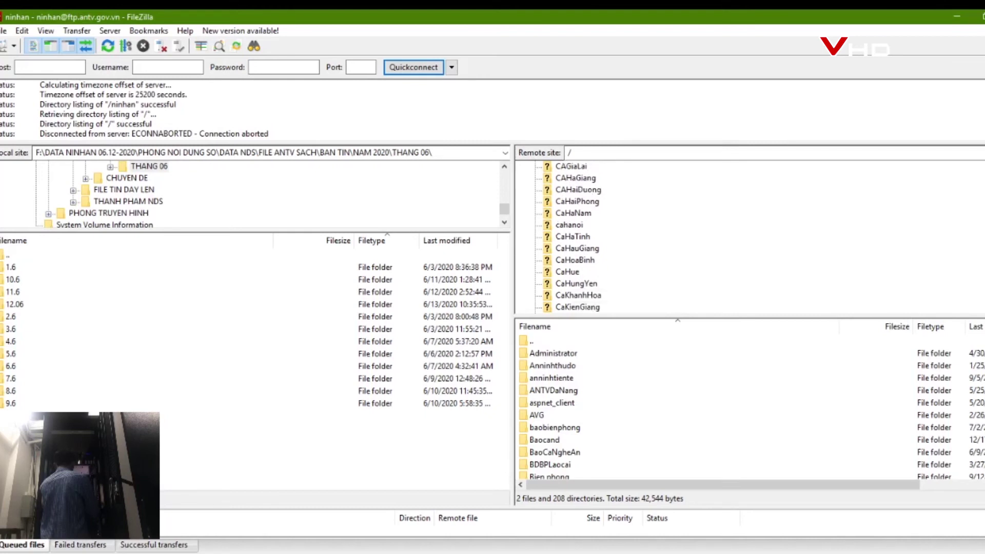
{"action": "scroll", "coordinate": [749, 236], "scroll_direction": "down", "scroll_amount": 1}
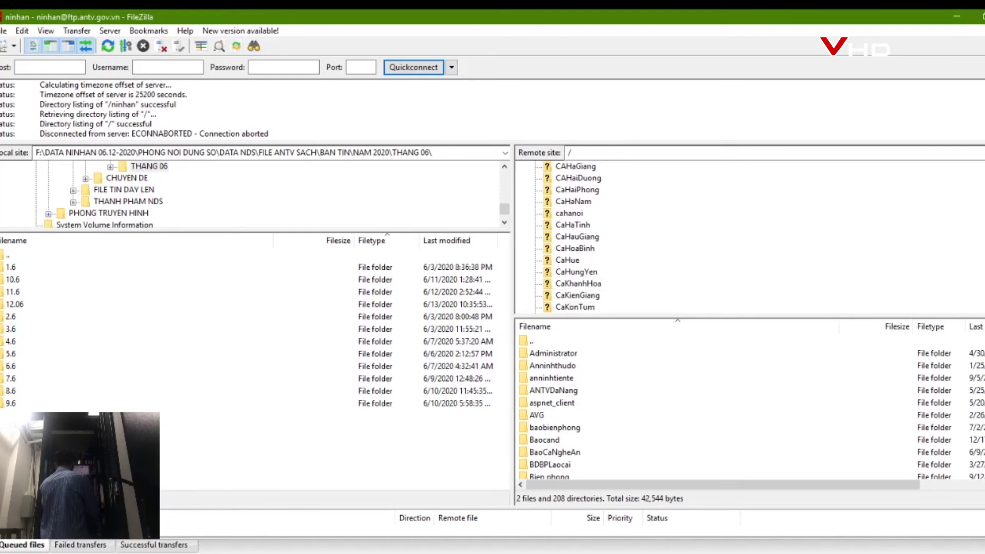
Examine the remaining folders under the remote root in the remote directory tree, from the Ca* folders down to the pccc* folders
{"action": "scroll", "coordinate": [749, 237], "scroll_direction": "down", "scroll_amount": 2}
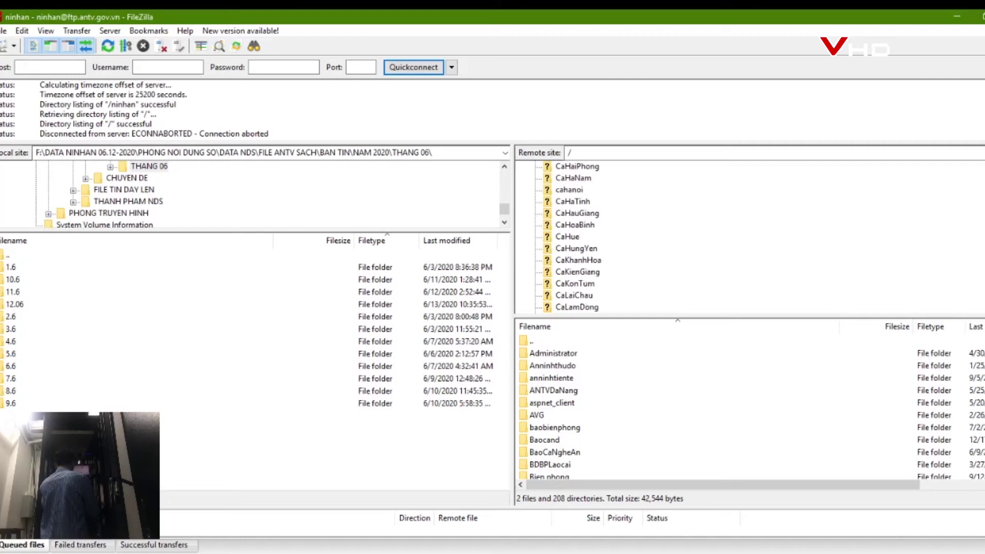
{"action": "scroll", "coordinate": [749, 236], "scroll_direction": "down", "scroll_amount": 1}
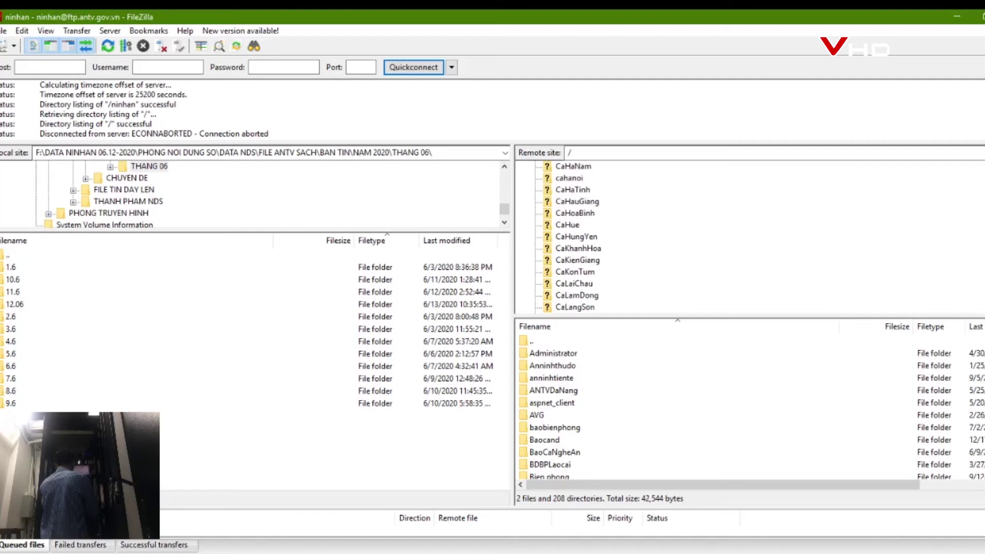
{"action": "scroll", "coordinate": [749, 236], "scroll_direction": "down", "scroll_amount": 1}
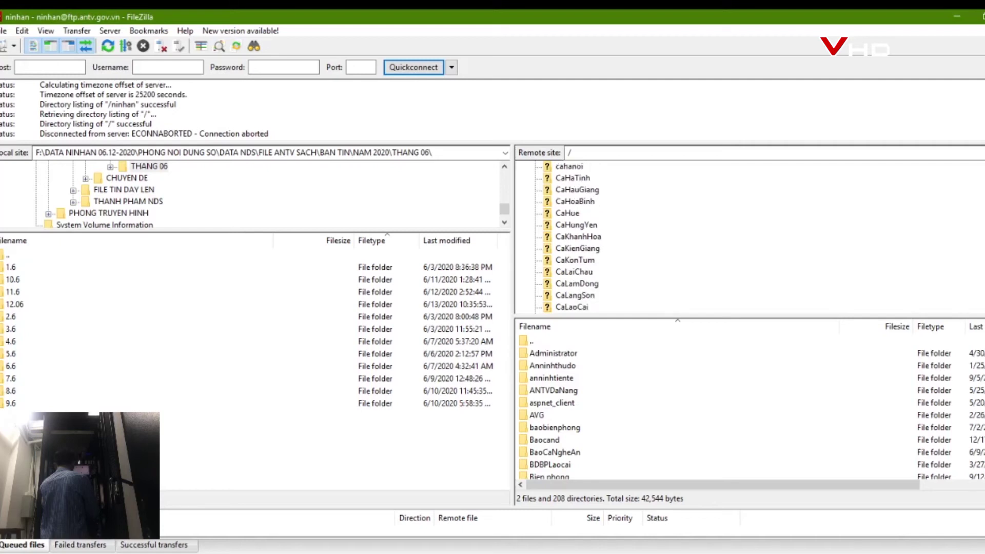
{"action": "scroll", "coordinate": [749, 236], "scroll_direction": "down", "scroll_amount": 1}
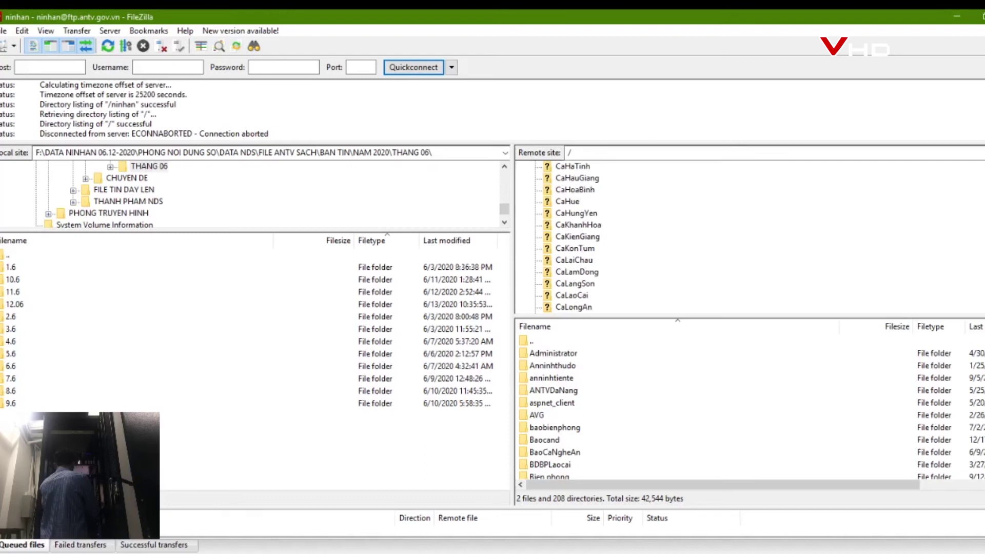
{"action": "scroll", "coordinate": [748, 236], "scroll_direction": "down", "scroll_amount": 1}
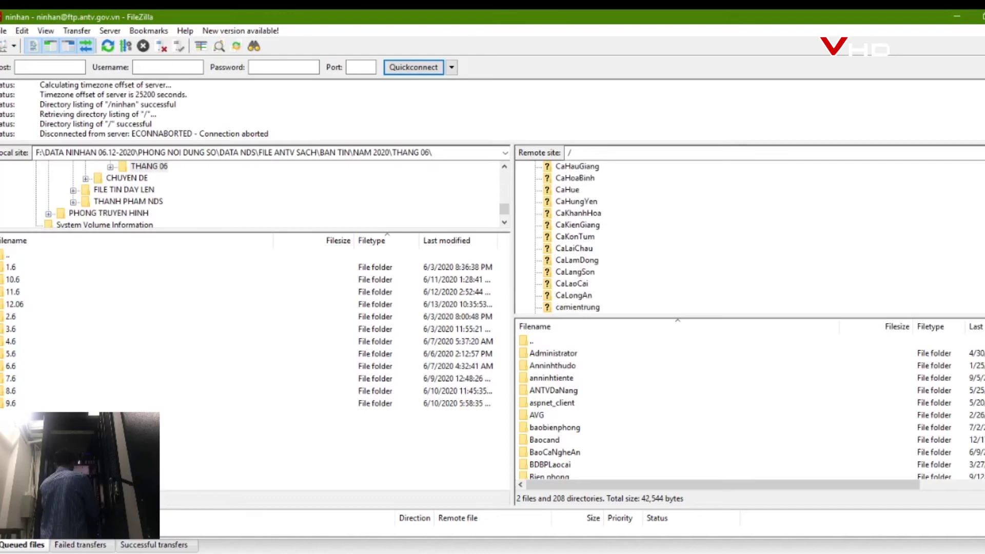
{"action": "scroll", "coordinate": [749, 236], "scroll_direction": "down", "scroll_amount": 1}
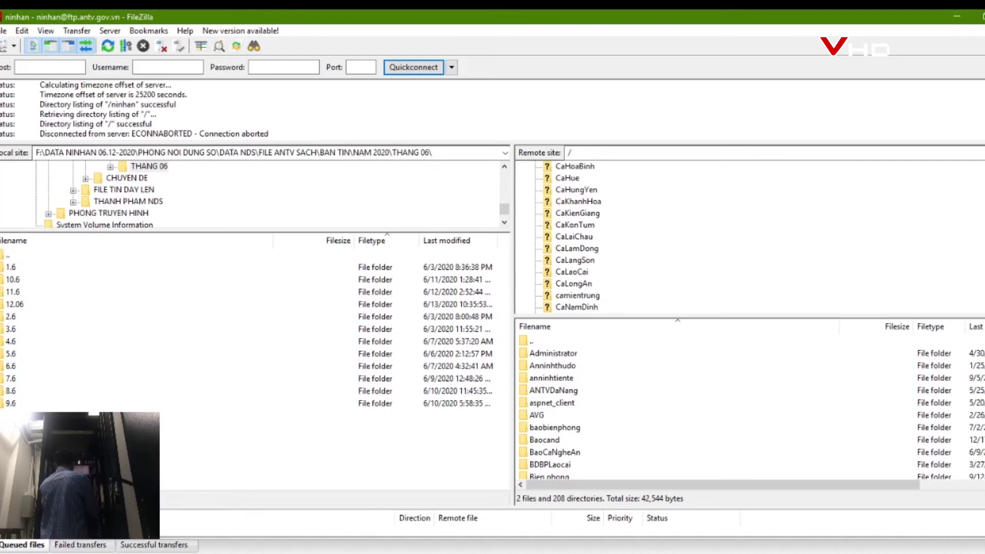
{"action": "scroll", "coordinate": [749, 236], "scroll_direction": "down", "scroll_amount": 1}
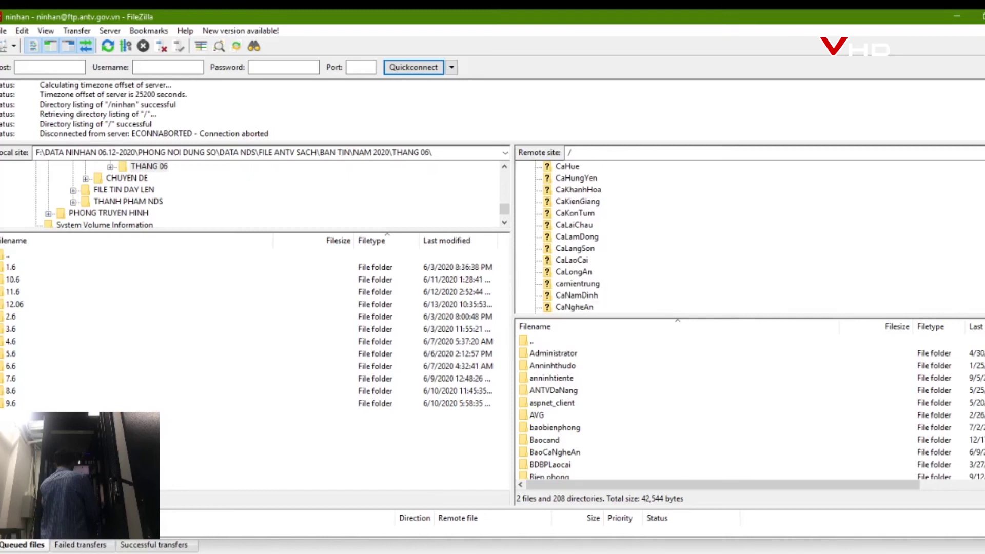
{"action": "scroll", "coordinate": [749, 236], "scroll_direction": "down", "scroll_amount": 1}
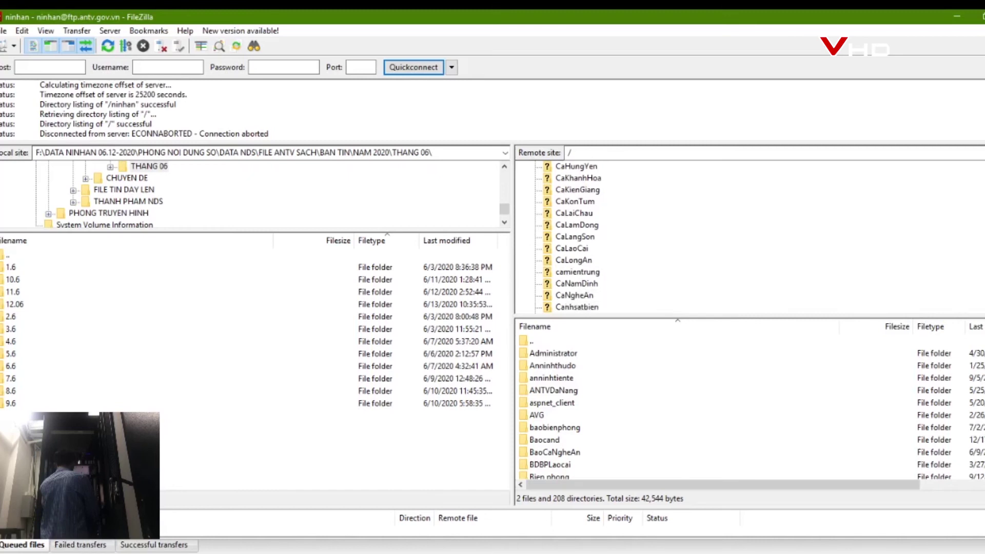
{"action": "scroll", "coordinate": [749, 237], "scroll_direction": "down", "scroll_amount": 1}
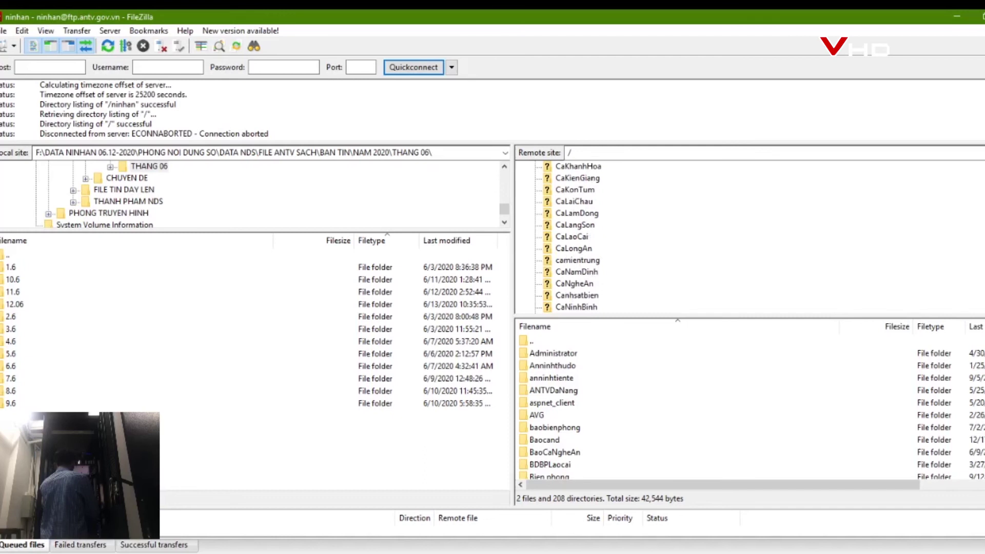
{"action": "scroll", "coordinate": [749, 237], "scroll_direction": "down", "scroll_amount": 2}
{"action": "scroll", "coordinate": [749, 236], "scroll_direction": "down", "scroll_amount": 1}
{"action": "scroll", "coordinate": [748, 236], "scroll_direction": "down", "scroll_amount": 1}
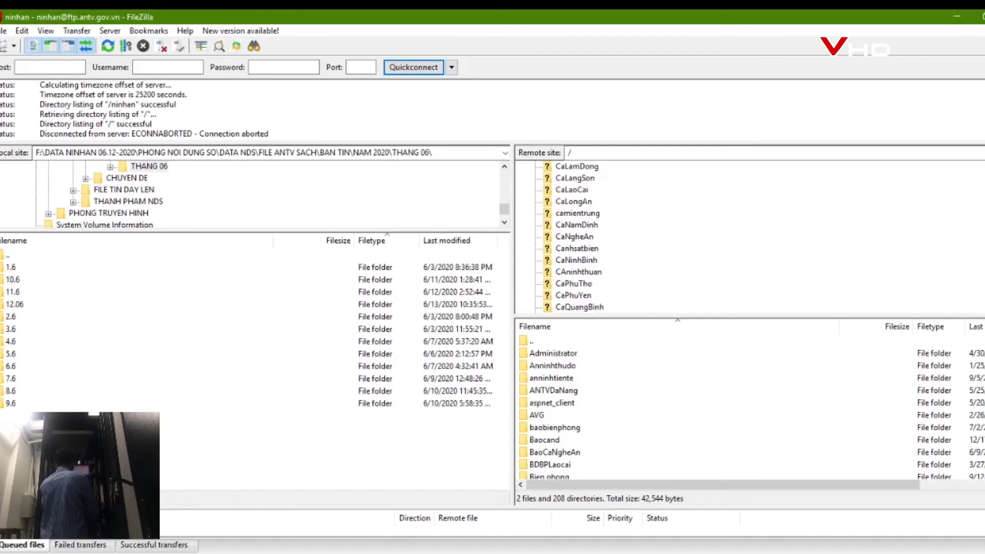
{"action": "scroll", "coordinate": [749, 236], "scroll_direction": "down", "scroll_amount": 1}
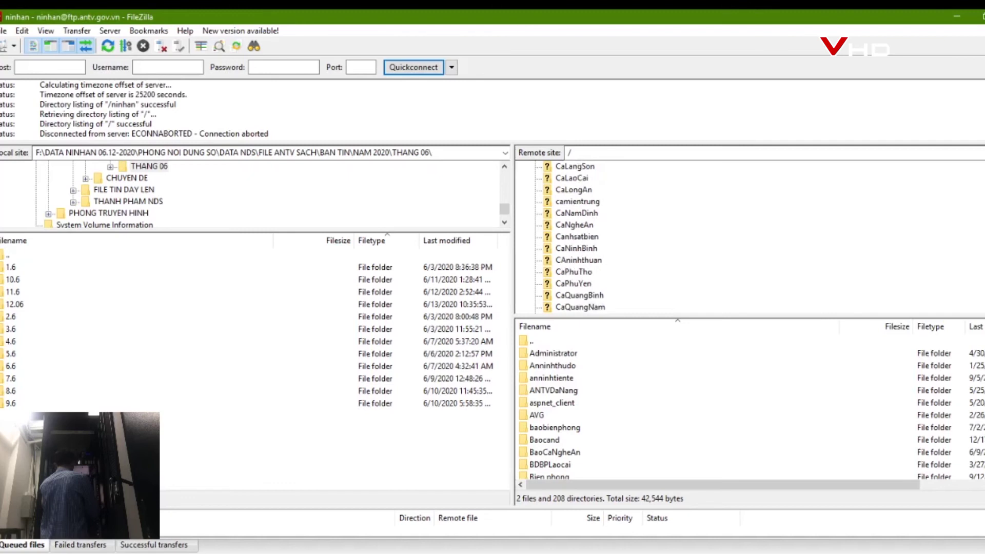
{"action": "scroll", "coordinate": [749, 236], "scroll_direction": "down", "scroll_amount": 1}
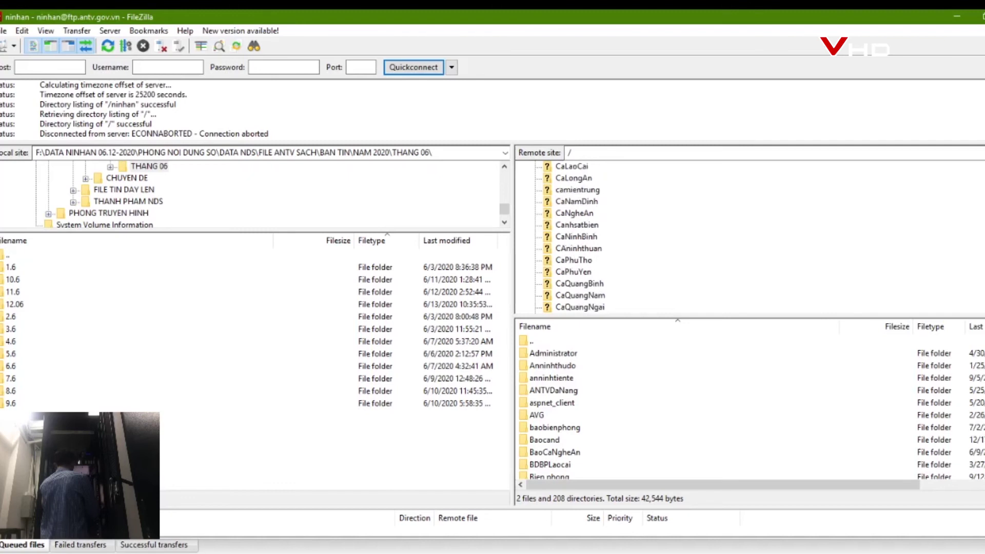
{"action": "scroll", "coordinate": [749, 237], "scroll_direction": "down", "scroll_amount": 2}
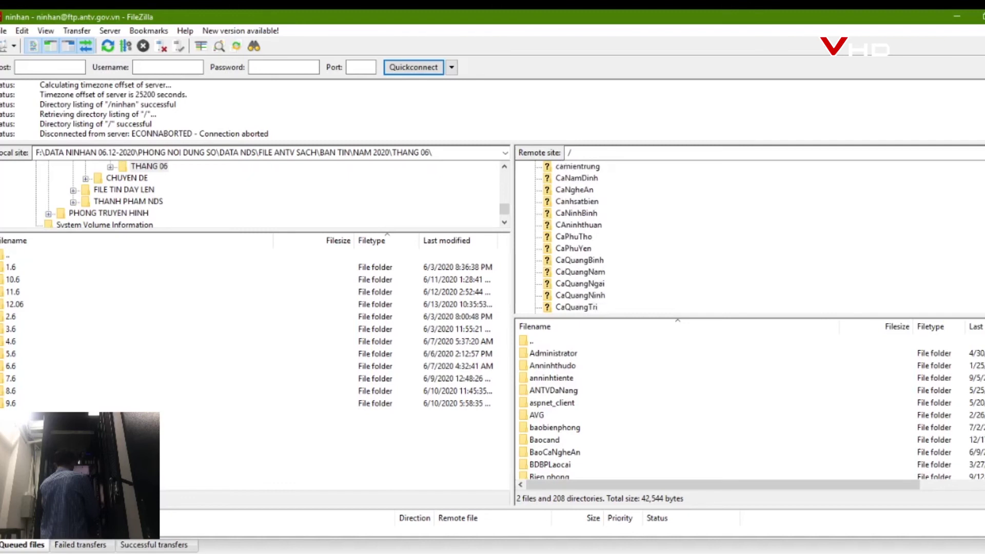
{"action": "scroll", "coordinate": [749, 237], "scroll_direction": "down", "scroll_amount": 1}
{"action": "scroll", "coordinate": [749, 236], "scroll_direction": "down", "scroll_amount": 2}
{"action": "scroll", "coordinate": [749, 236], "scroll_direction": "down", "scroll_amount": 1}
{"action": "scroll", "coordinate": [749, 236], "scroll_direction": "down", "scroll_amount": 1}
{"action": "scroll", "coordinate": [748, 237], "scroll_direction": "down", "scroll_amount": 1}
{"action": "scroll", "coordinate": [748, 236], "scroll_direction": "down", "scroll_amount": 1}
{"action": "scroll", "coordinate": [749, 236], "scroll_direction": "down", "scroll_amount": 1}
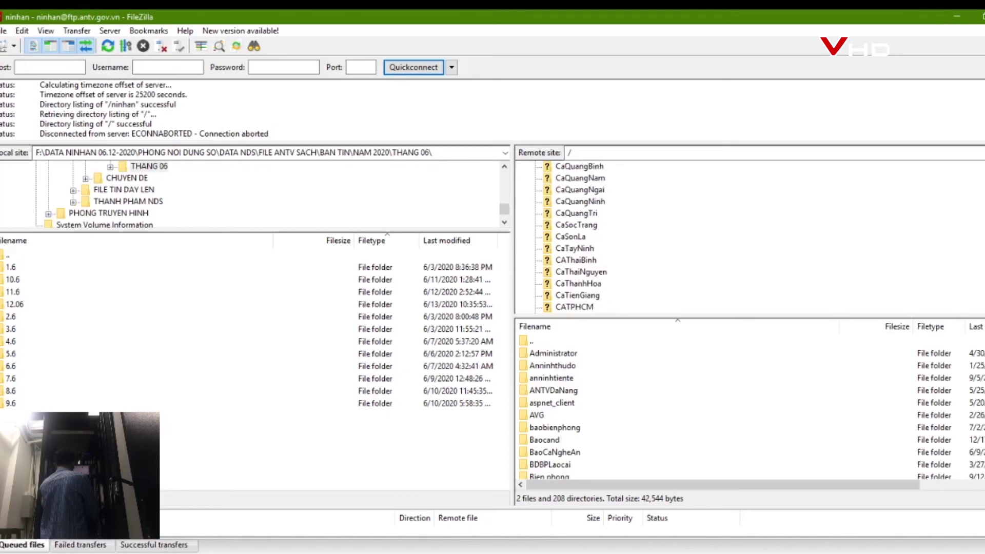
{"action": "scroll", "coordinate": [748, 236], "scroll_direction": "down", "scroll_amount": 1}
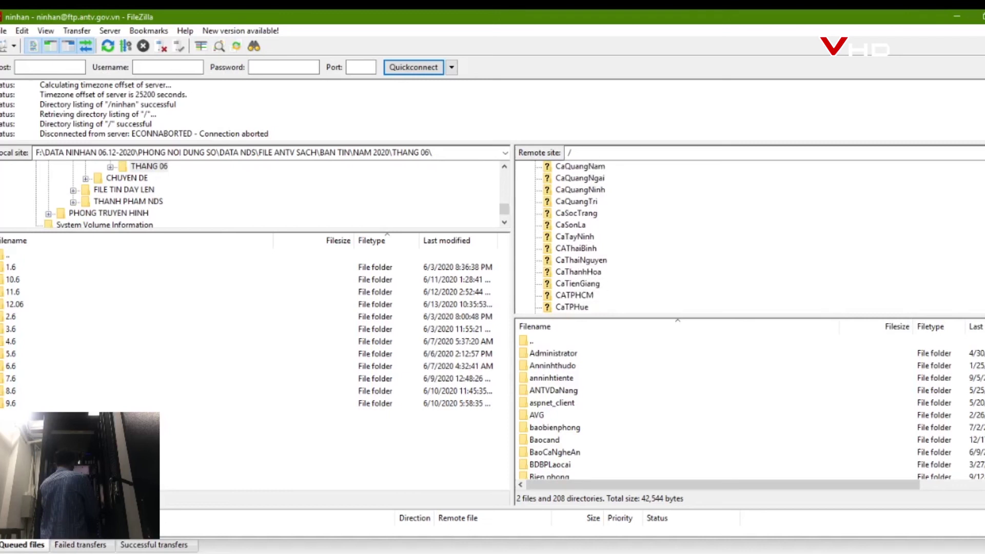
{"action": "scroll", "coordinate": [749, 236], "scroll_direction": "down", "scroll_amount": 2}
{"action": "scroll", "coordinate": [748, 236], "scroll_direction": "down", "scroll_amount": 1}
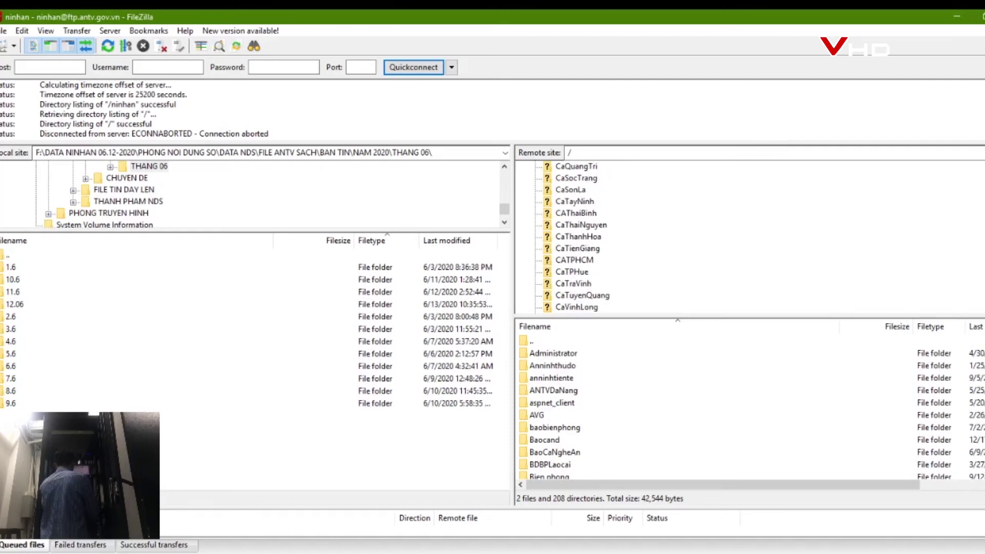
{"action": "scroll", "coordinate": [749, 236], "scroll_direction": "down", "scroll_amount": 1}
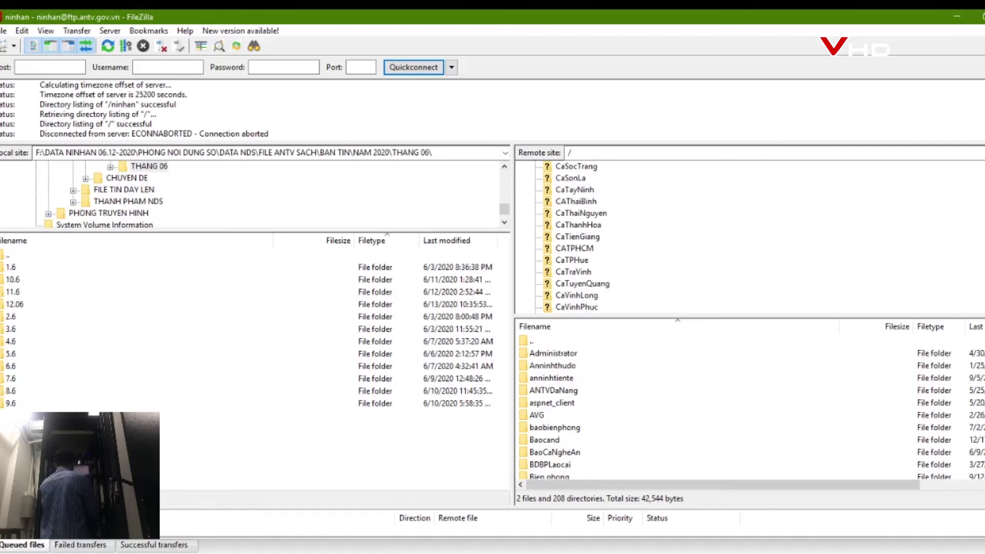
{"action": "scroll", "coordinate": [749, 237], "scroll_direction": "down", "scroll_amount": 1}
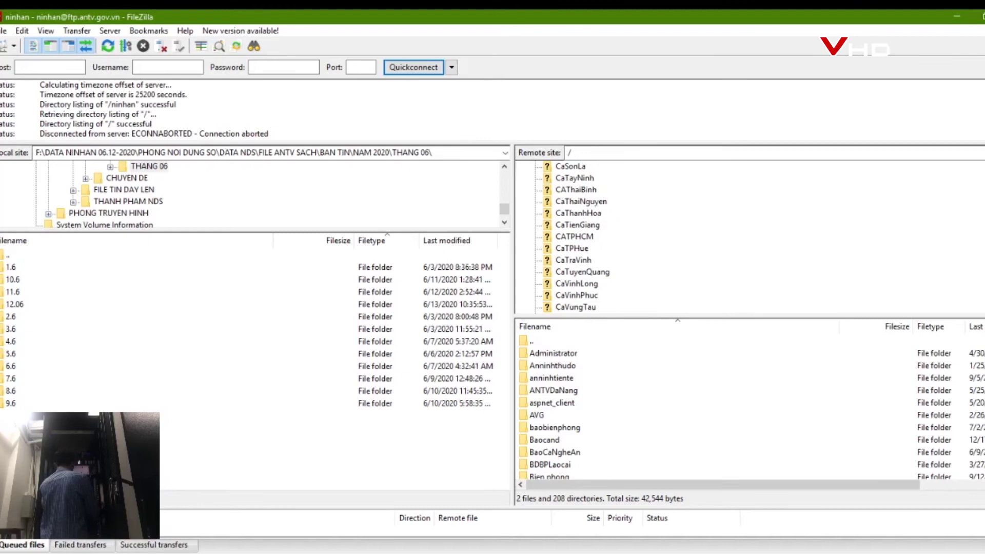
{"action": "scroll", "coordinate": [749, 236], "scroll_direction": "down", "scroll_amount": 1}
{"action": "scroll", "coordinate": [749, 237], "scroll_direction": "down", "scroll_amount": 3}
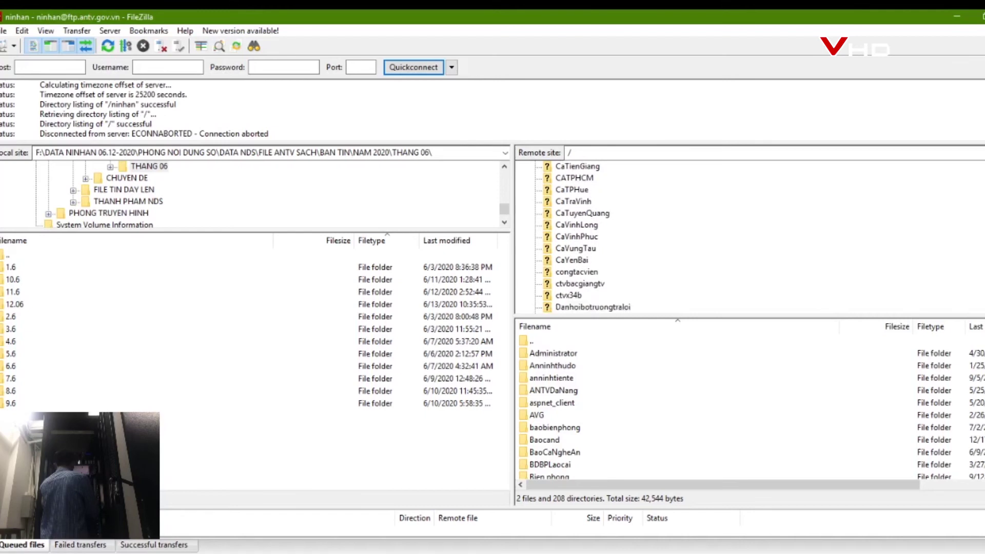
{"action": "scroll", "coordinate": [749, 237], "scroll_direction": "down", "scroll_amount": 1}
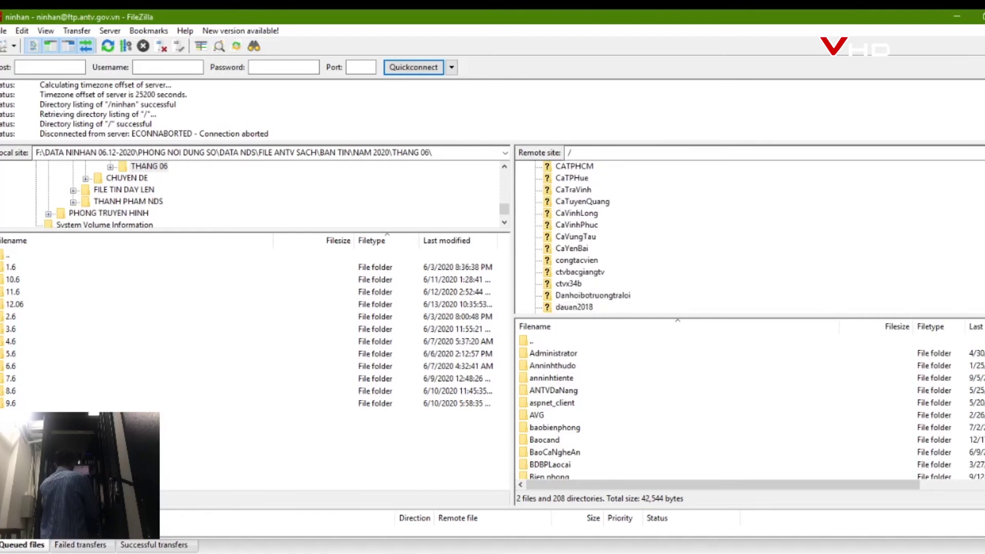
{"action": "scroll", "coordinate": [748, 236], "scroll_direction": "down", "scroll_amount": 2}
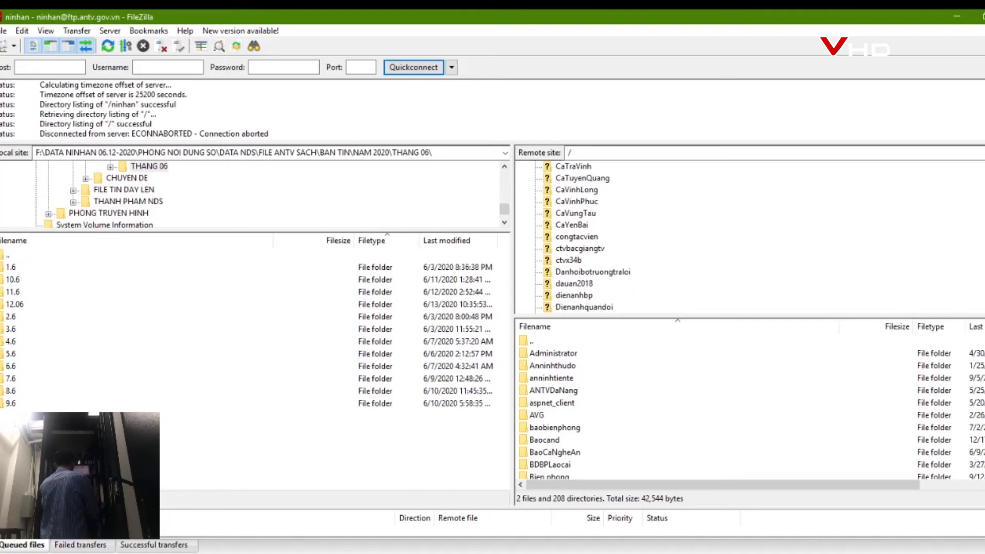
{"action": "scroll", "coordinate": [749, 236], "scroll_direction": "down", "scroll_amount": 1}
{"action": "scroll", "coordinate": [749, 236], "scroll_direction": "down", "scroll_amount": 1}
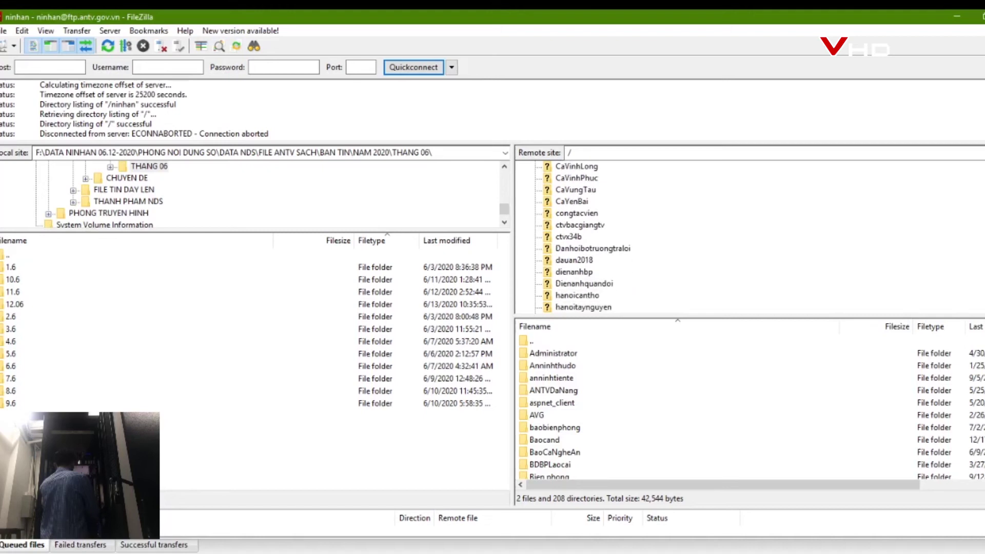
{"action": "scroll", "coordinate": [749, 237], "scroll_direction": "down", "scroll_amount": 1}
{"action": "scroll", "coordinate": [749, 236], "scroll_direction": "down", "scroll_amount": 1}
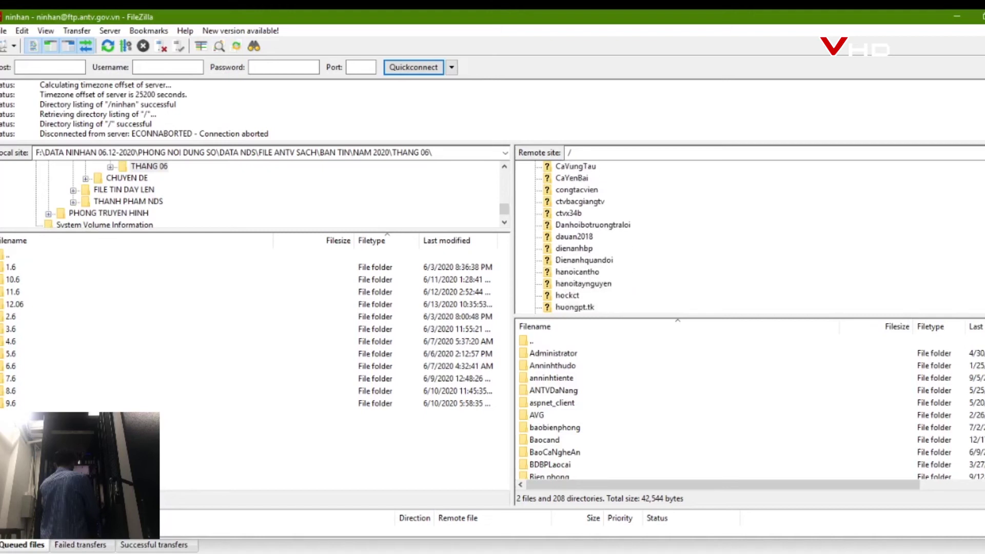
{"action": "scroll", "coordinate": [749, 236], "scroll_direction": "down", "scroll_amount": 1}
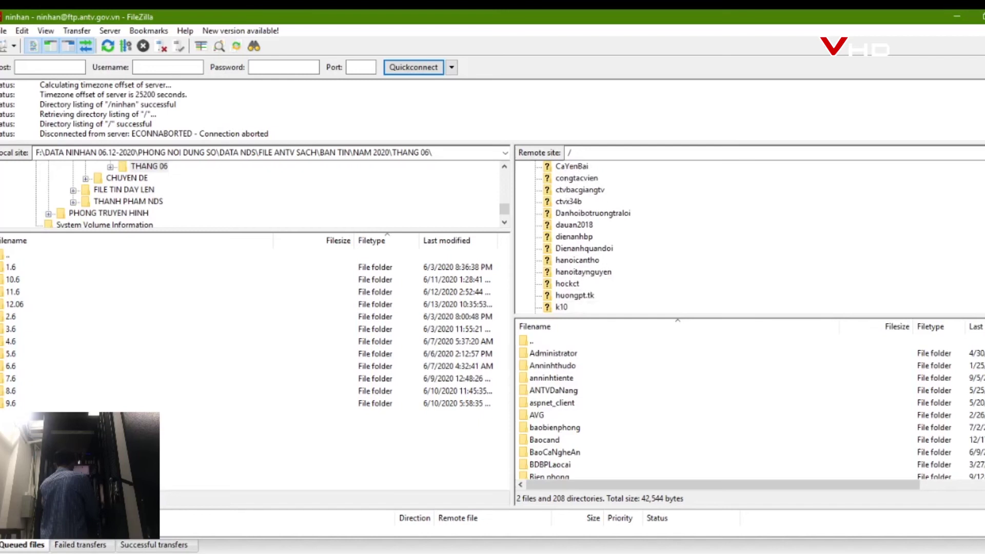
{"action": "scroll", "coordinate": [749, 236], "scroll_direction": "down", "scroll_amount": 1}
{"action": "scroll", "coordinate": [748, 236], "scroll_direction": "down", "scroll_amount": 1}
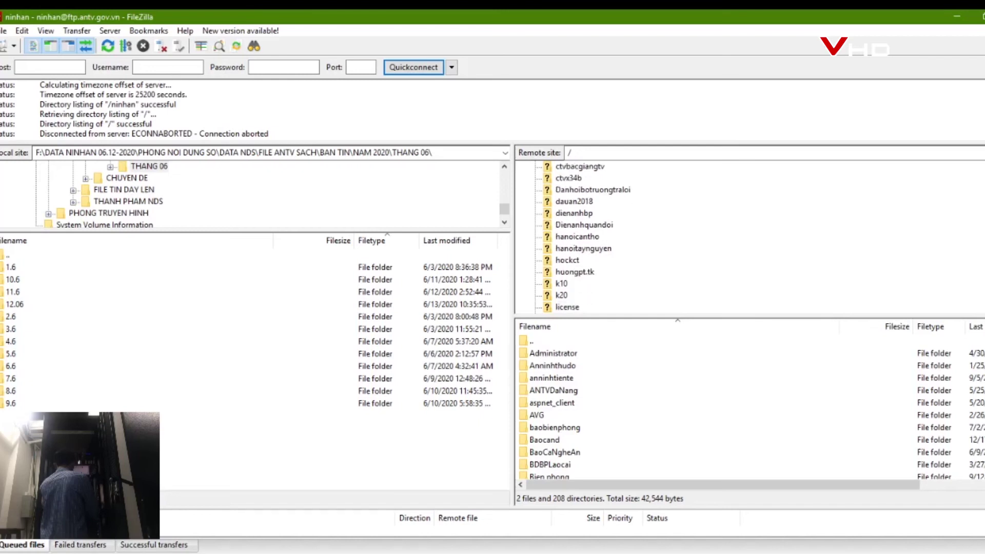
{"action": "scroll", "coordinate": [748, 236], "scroll_direction": "down", "scroll_amount": 1}
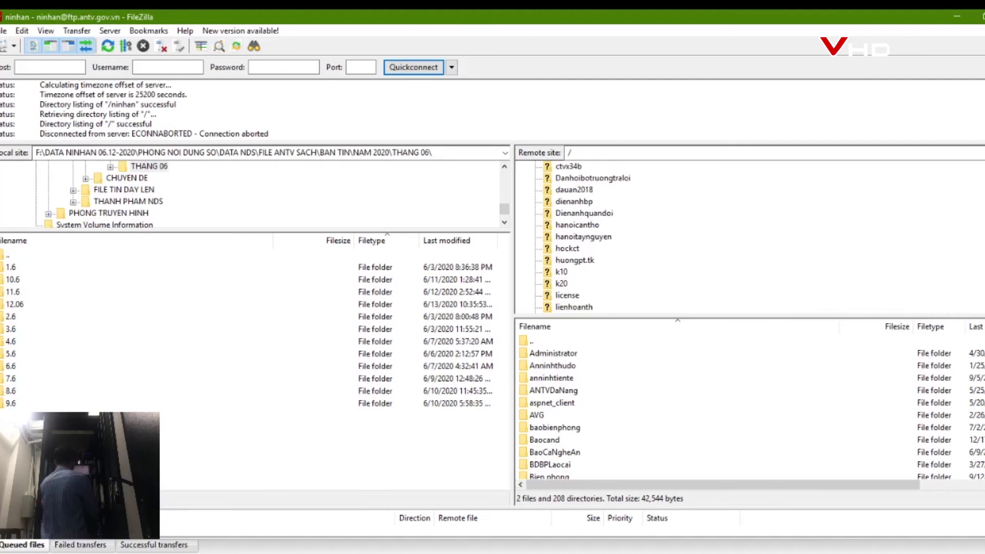
{"action": "scroll", "coordinate": [748, 237], "scroll_direction": "down", "scroll_amount": 1}
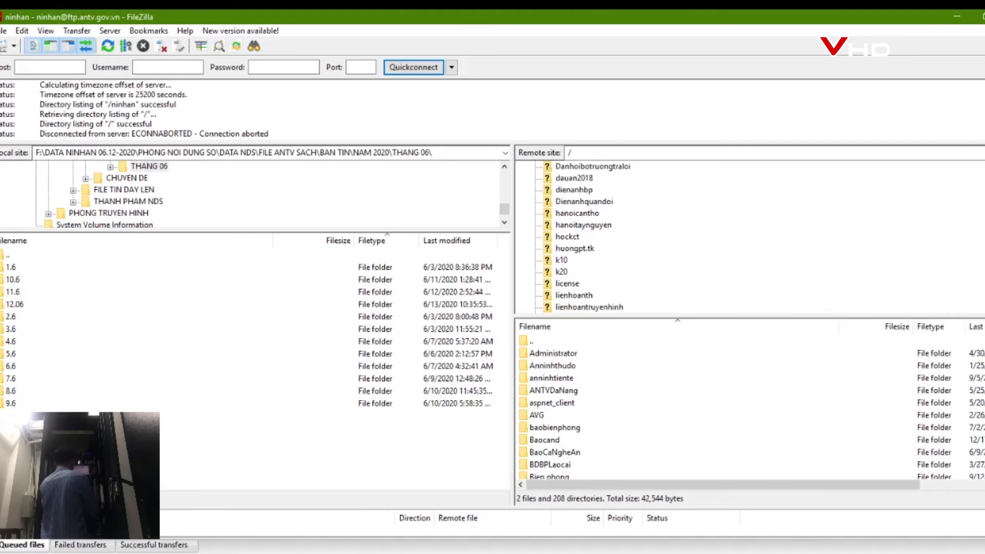
{"action": "scroll", "coordinate": [749, 235], "scroll_direction": "down", "scroll_amount": 1}
{"action": "scroll", "coordinate": [749, 236], "scroll_direction": "down", "scroll_amount": 1}
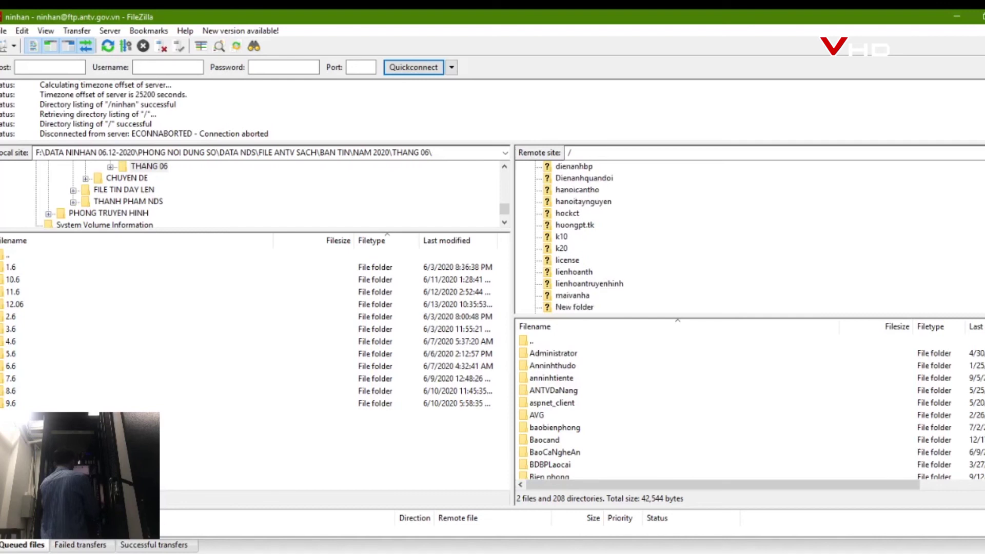
{"action": "scroll", "coordinate": [749, 237], "scroll_direction": "down", "scroll_amount": 1}
{"action": "scroll", "coordinate": [749, 236], "scroll_direction": "down", "scroll_amount": 1}
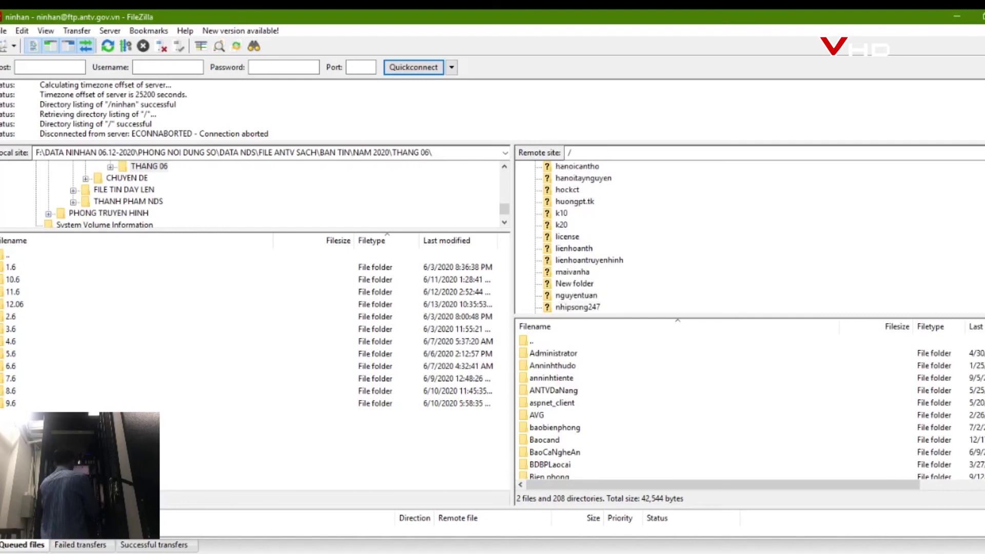
{"action": "scroll", "coordinate": [749, 236], "scroll_direction": "down", "scroll_amount": 1}
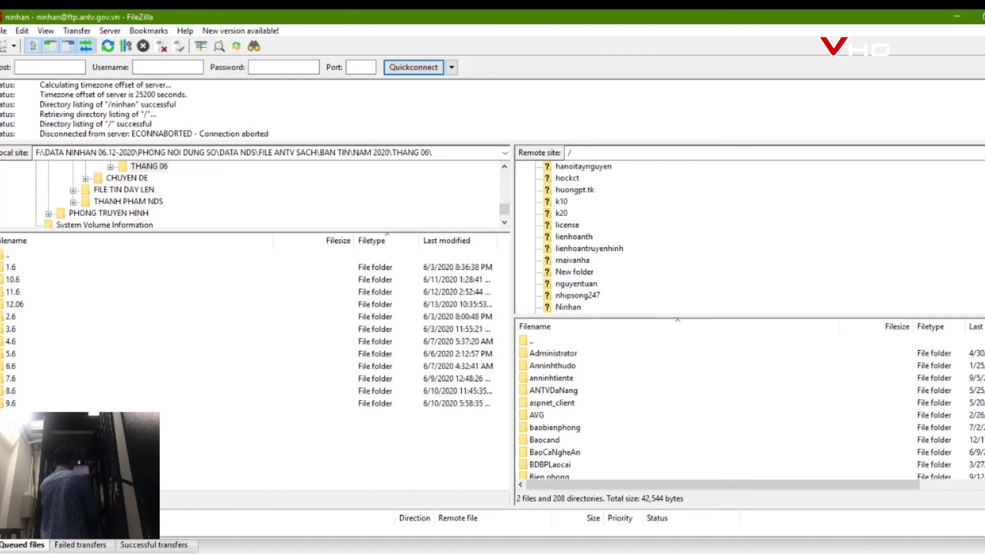
{"action": "scroll", "coordinate": [749, 236], "scroll_direction": "down", "scroll_amount": 1}
{"action": "scroll", "coordinate": [749, 236], "scroll_direction": "down", "scroll_amount": 1}
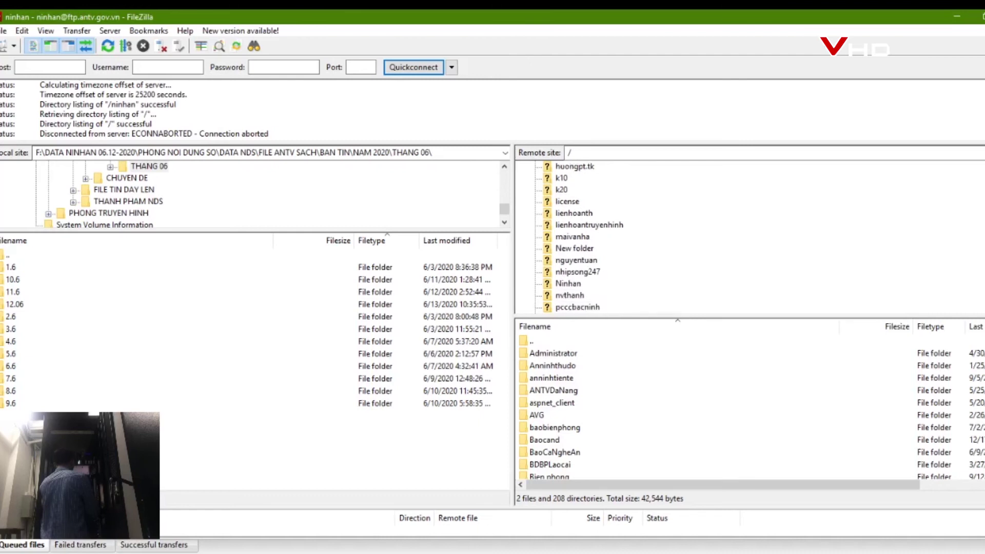
{"action": "scroll", "coordinate": [748, 237], "scroll_direction": "down", "scroll_amount": 1}
{"action": "scroll", "coordinate": [749, 237], "scroll_direction": "down", "scroll_amount": 1}
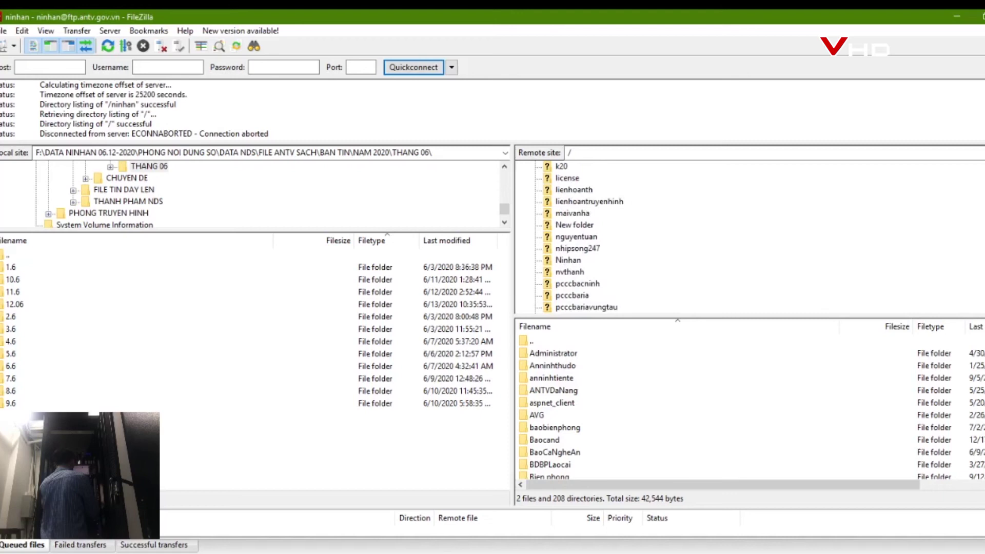
{"action": "scroll", "coordinate": [749, 236], "scroll_direction": "down", "scroll_amount": 1}
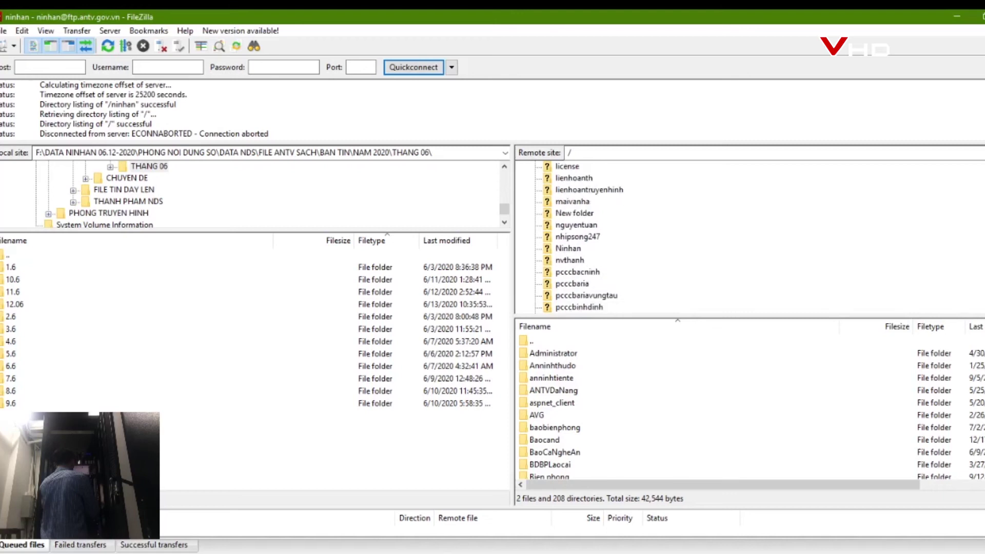
{"action": "scroll", "coordinate": [749, 236], "scroll_direction": "down", "scroll_amount": 1}
{"action": "scroll", "coordinate": [749, 236], "scroll_direction": "down", "scroll_amount": 1}
{"action": "scroll", "coordinate": [749, 236], "scroll_direction": "down", "scroll_amount": 1}
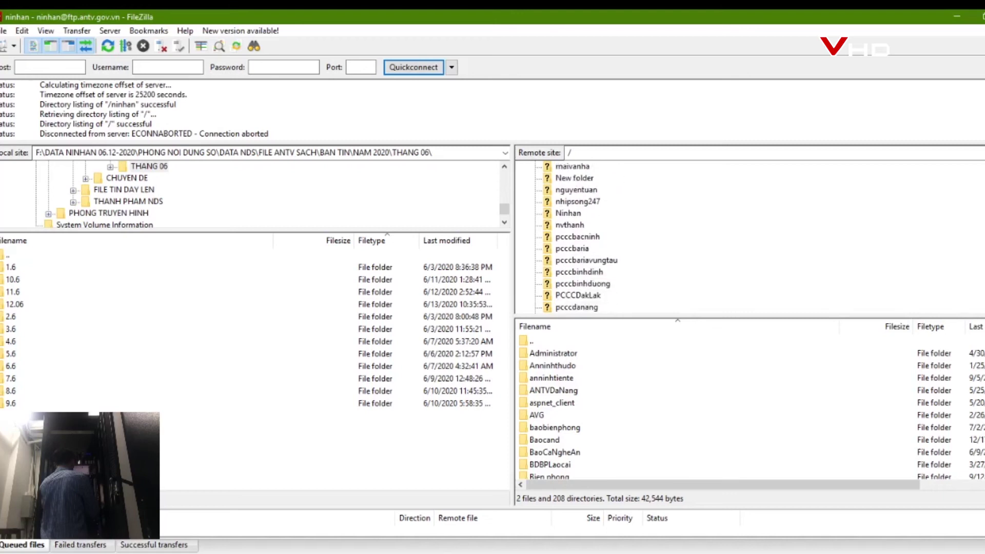
{"action": "scroll", "coordinate": [748, 236], "scroll_direction": "down", "scroll_amount": 1}
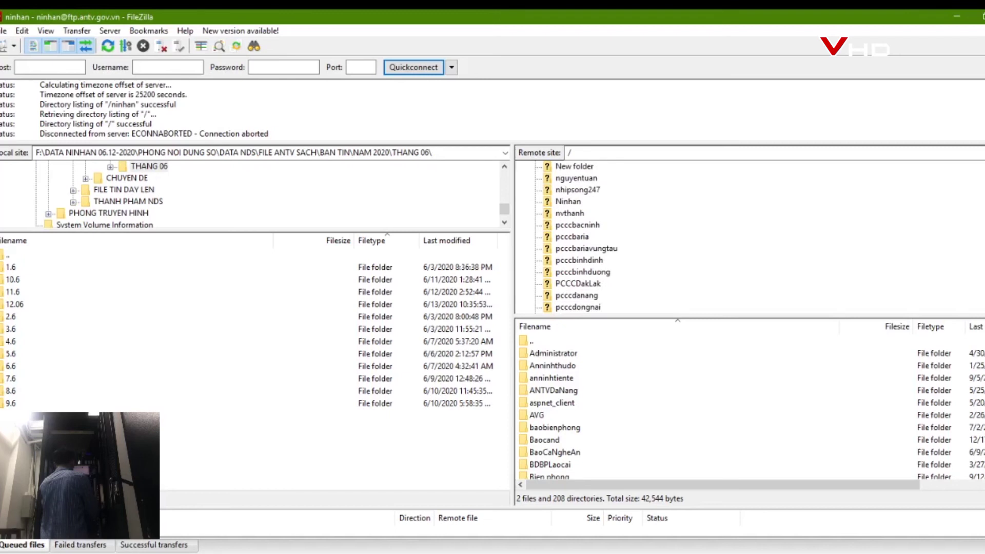
Look through the pccc* folders in the remote directory tree, from pcccbacninh down to the first Th* folders
{"action": "scroll", "coordinate": [749, 237], "scroll_direction": "down", "scroll_amount": 1}
{"action": "scroll", "coordinate": [748, 236], "scroll_direction": "down", "scroll_amount": 1}
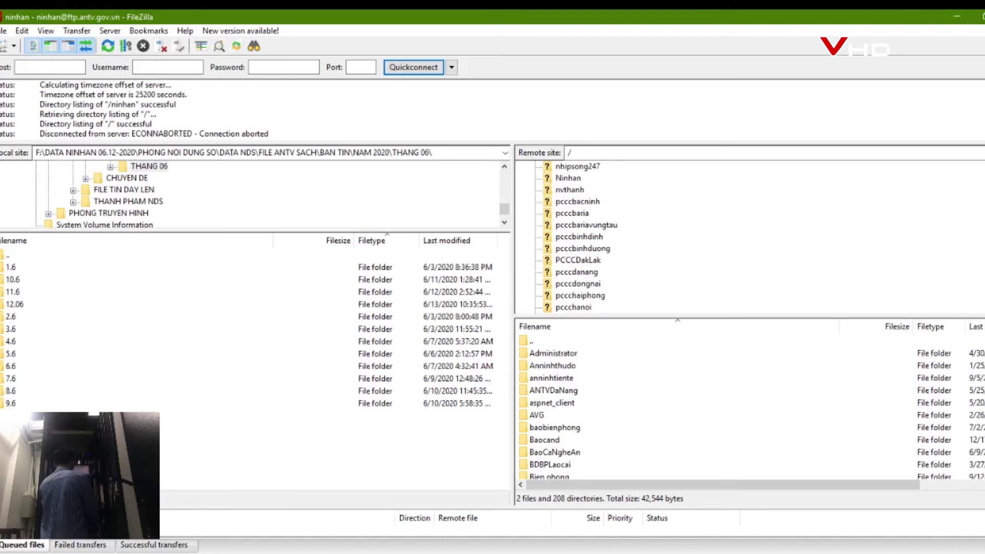
{"action": "scroll", "coordinate": [748, 236], "scroll_direction": "down", "scroll_amount": 1}
{"action": "scroll", "coordinate": [749, 236], "scroll_direction": "down", "scroll_amount": 1}
{"action": "scroll", "coordinate": [749, 237], "scroll_direction": "down", "scroll_amount": 2}
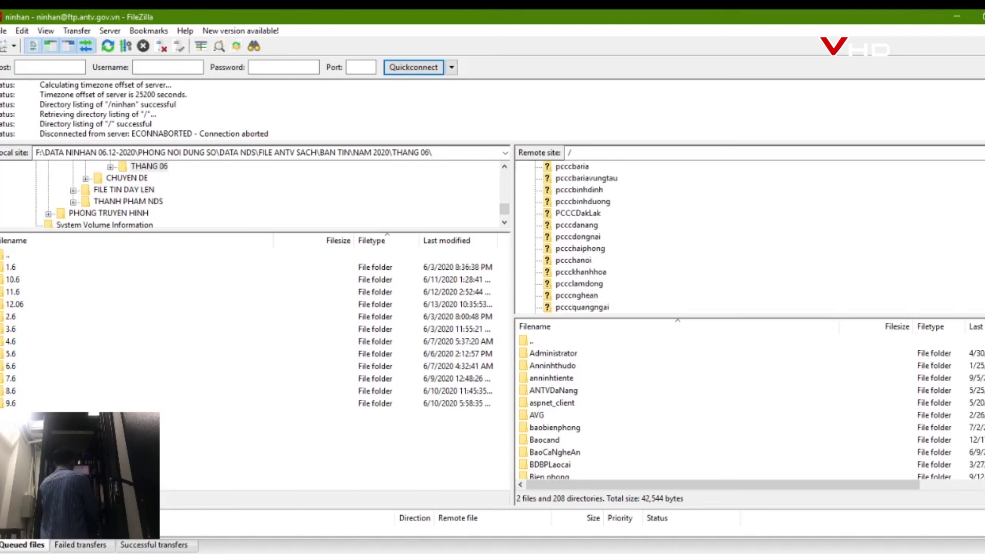
{"action": "scroll", "coordinate": [748, 237], "scroll_direction": "down", "scroll_amount": 1}
{"action": "scroll", "coordinate": [749, 236], "scroll_direction": "down", "scroll_amount": 1}
{"action": "scroll", "coordinate": [749, 236], "scroll_direction": "down", "scroll_amount": 1}
{"action": "scroll", "coordinate": [749, 236], "scroll_direction": "down", "scroll_amount": 3}
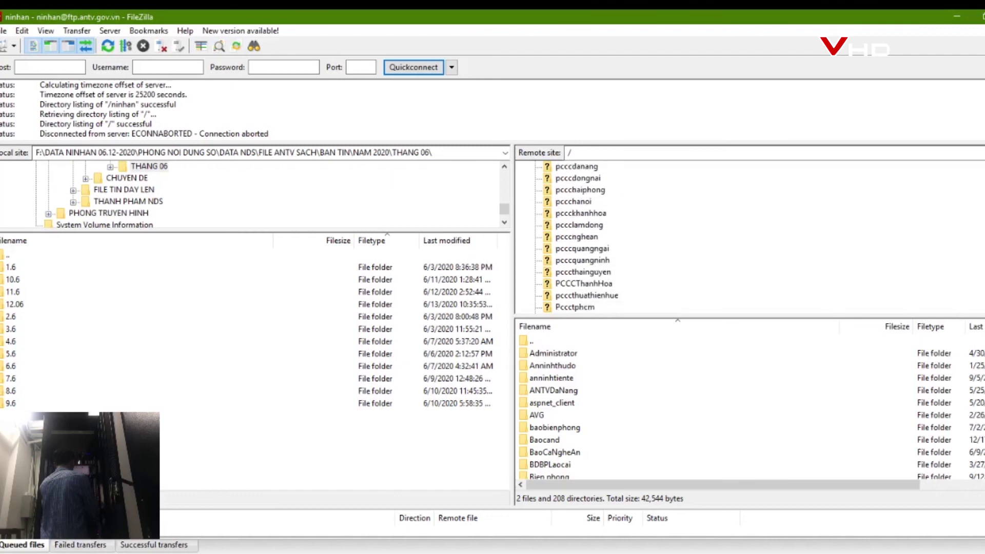
{"action": "scroll", "coordinate": [749, 237], "scroll_direction": "down", "scroll_amount": 1}
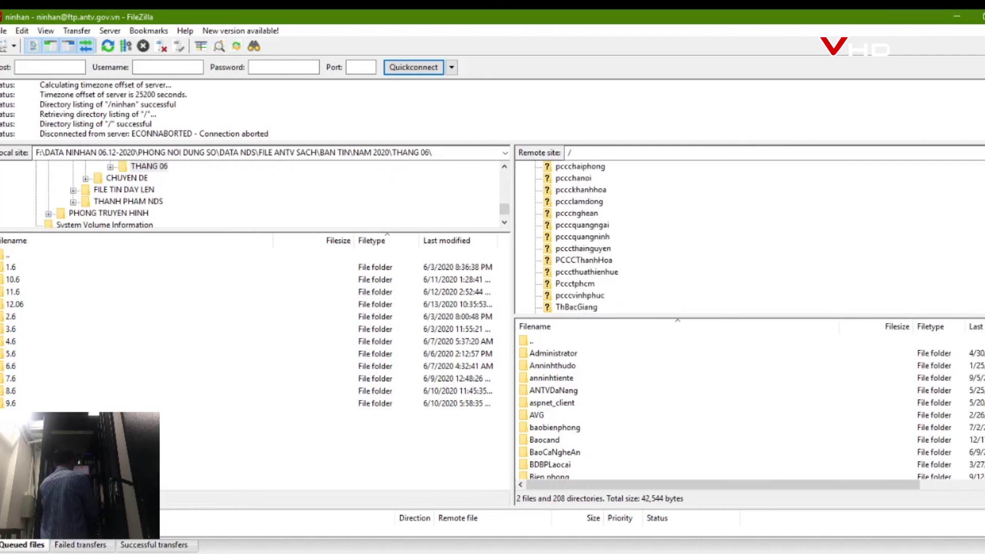
{"action": "scroll", "coordinate": [749, 236], "scroll_direction": "down", "scroll_amount": 1}
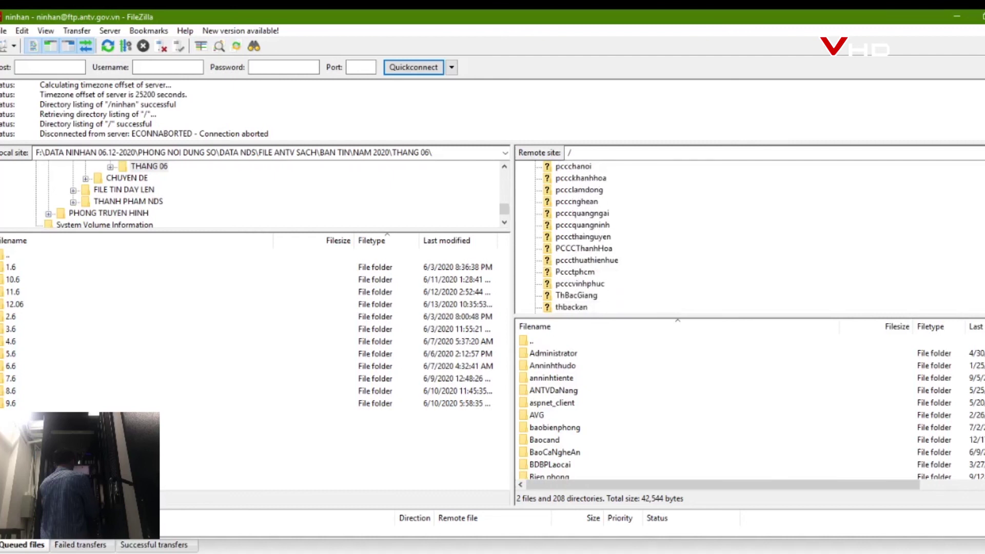
{"action": "scroll", "coordinate": [749, 236], "scroll_direction": "down", "scroll_amount": 1}
{"action": "scroll", "coordinate": [749, 236], "scroll_direction": "down", "scroll_amount": 1}
{"action": "scroll", "coordinate": [749, 236], "scroll_direction": "down", "scroll_amount": 1}
{"action": "scroll", "coordinate": [748, 236], "scroll_direction": "down", "scroll_amount": 1}
{"action": "scroll", "coordinate": [749, 236], "scroll_direction": "down", "scroll_amount": 1}
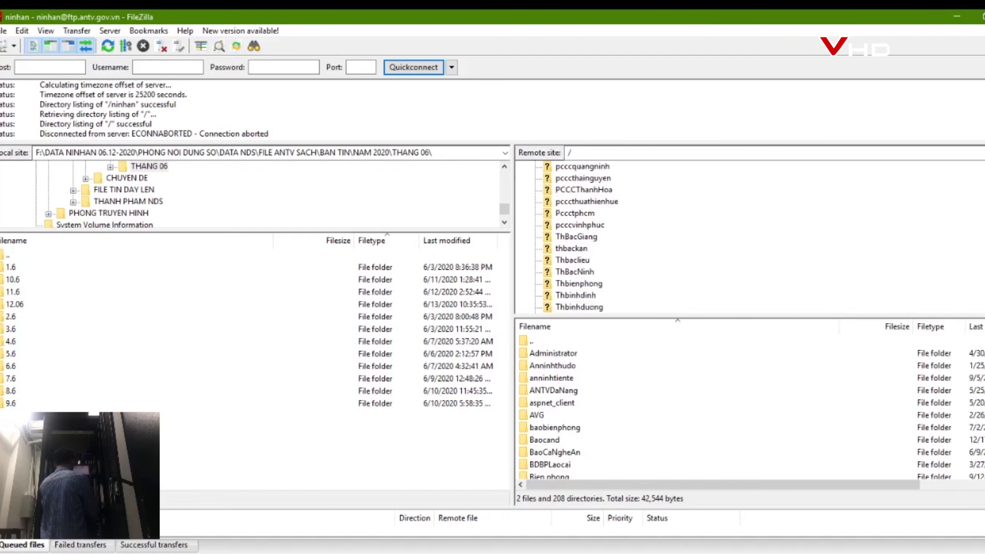
Examine the Th* folders in the remote directory tree, from ThBacGiang down to Thhochiminh
{"action": "scroll", "coordinate": [748, 236], "scroll_direction": "down", "scroll_amount": 1}
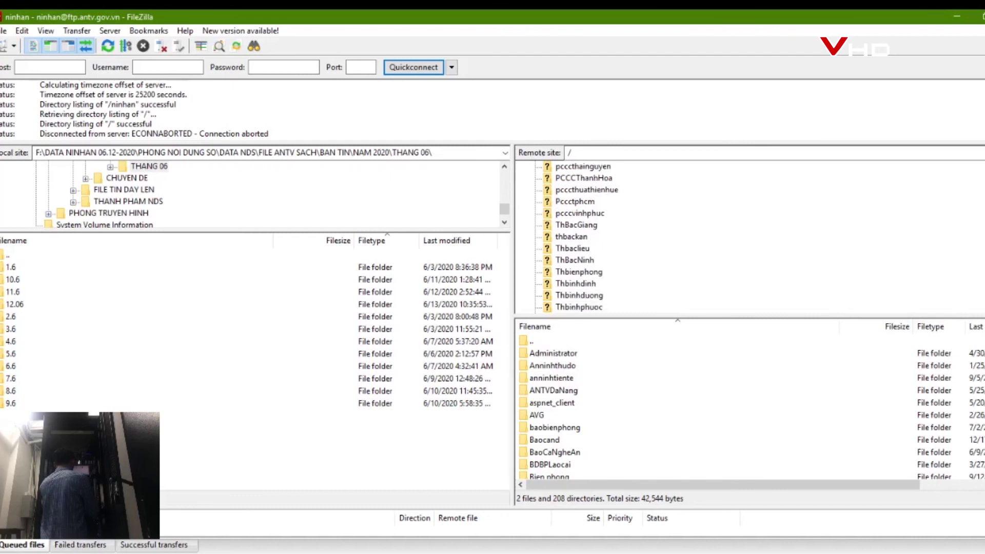
{"action": "scroll", "coordinate": [749, 236], "scroll_direction": "down", "scroll_amount": 1}
{"action": "scroll", "coordinate": [748, 236], "scroll_direction": "down", "scroll_amount": 2}
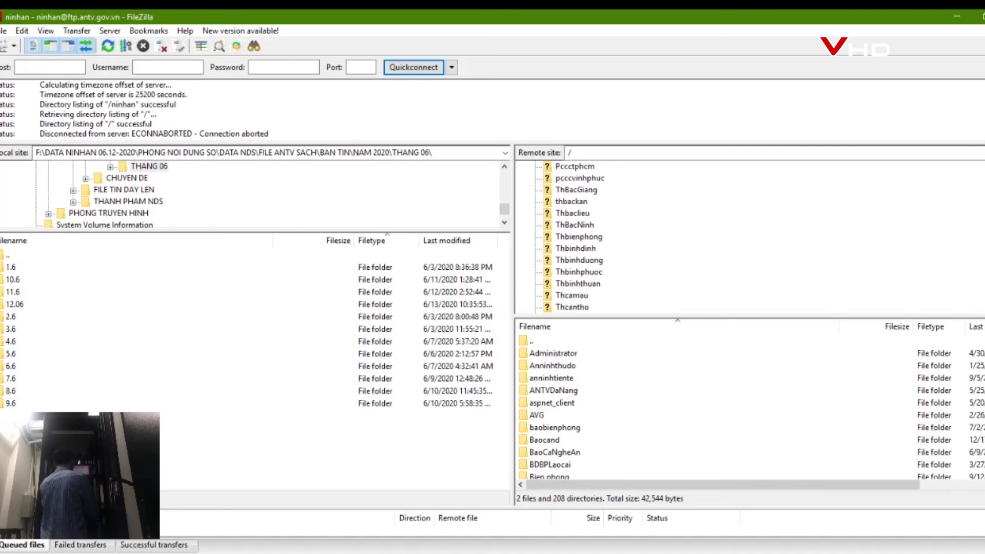
{"action": "scroll", "coordinate": [749, 237], "scroll_direction": "down", "scroll_amount": 1}
{"action": "scroll", "coordinate": [749, 236], "scroll_direction": "down", "scroll_amount": 2}
{"action": "scroll", "coordinate": [749, 236], "scroll_direction": "down", "scroll_amount": 1}
{"action": "scroll", "coordinate": [749, 237], "scroll_direction": "down", "scroll_amount": 1}
{"action": "scroll", "coordinate": [749, 237], "scroll_direction": "down", "scroll_amount": 1}
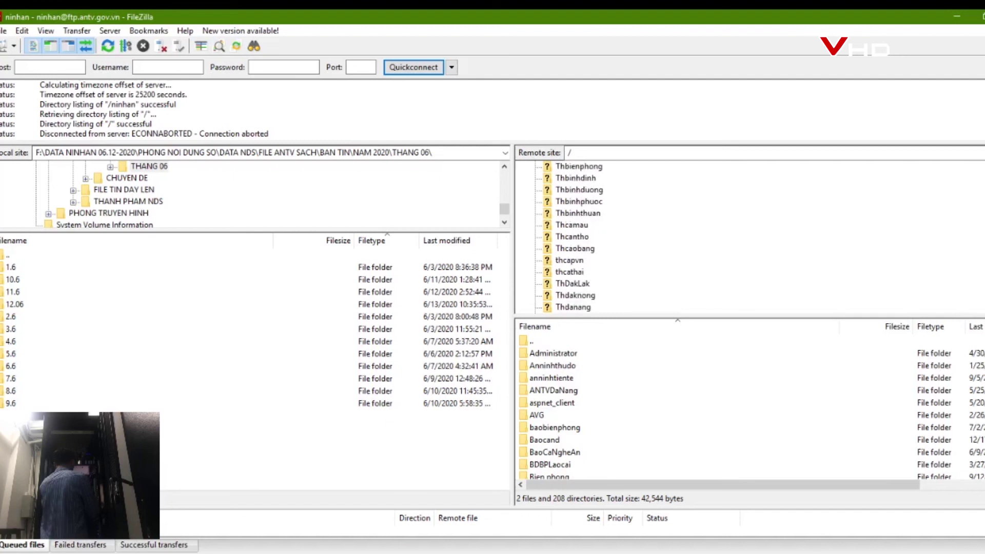
{"action": "scroll", "coordinate": [748, 237], "scroll_direction": "down", "scroll_amount": 2}
{"action": "scroll", "coordinate": [749, 237], "scroll_direction": "down", "scroll_amount": 1}
{"action": "scroll", "coordinate": [749, 236], "scroll_direction": "down", "scroll_amount": 2}
{"action": "scroll", "coordinate": [749, 236], "scroll_direction": "down", "scroll_amount": 2}
{"action": "scroll", "coordinate": [748, 236], "scroll_direction": "down", "scroll_amount": 1}
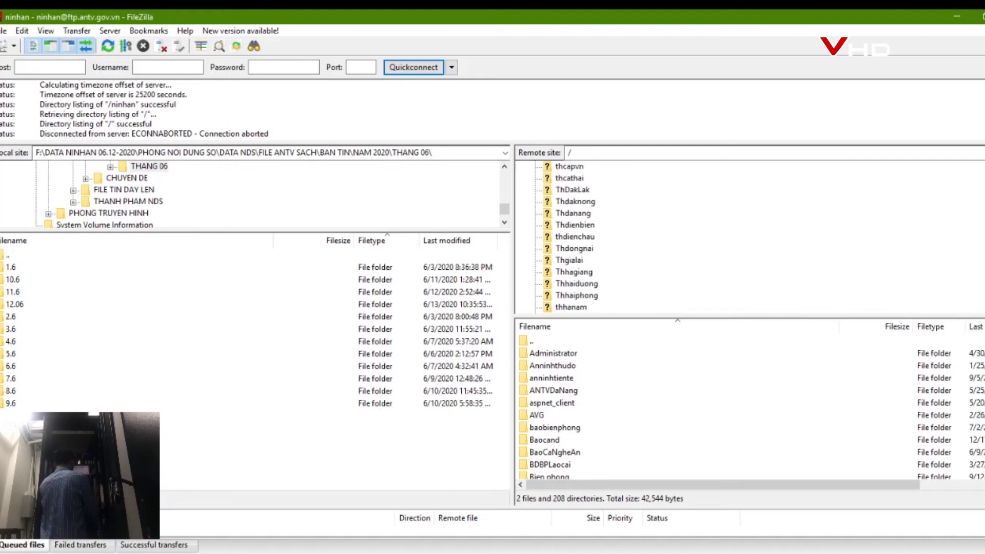
{"action": "scroll", "coordinate": [749, 237], "scroll_direction": "down", "scroll_amount": 2}
{"action": "scroll", "coordinate": [749, 236], "scroll_direction": "down", "scroll_amount": 3}
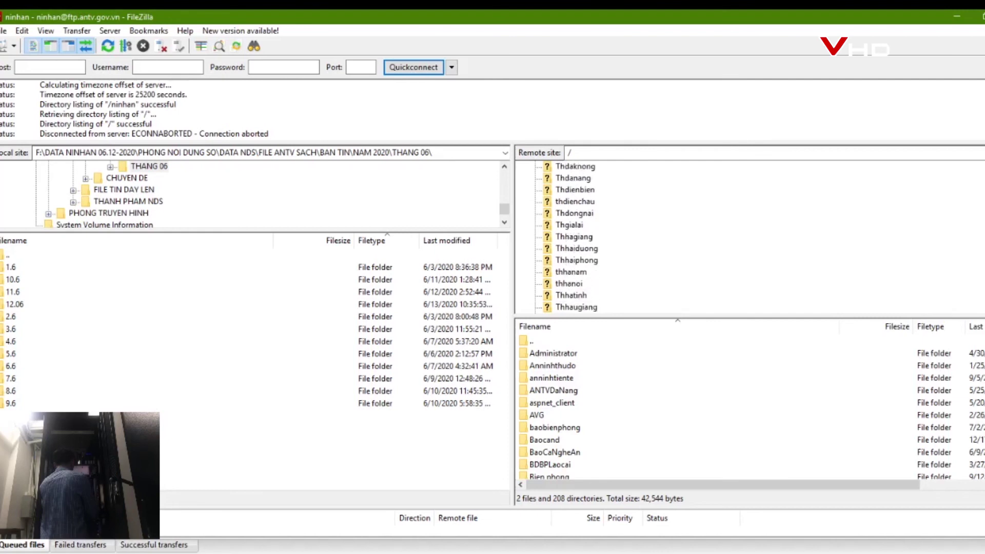
{"action": "scroll", "coordinate": [749, 237], "scroll_direction": "down", "scroll_amount": 2}
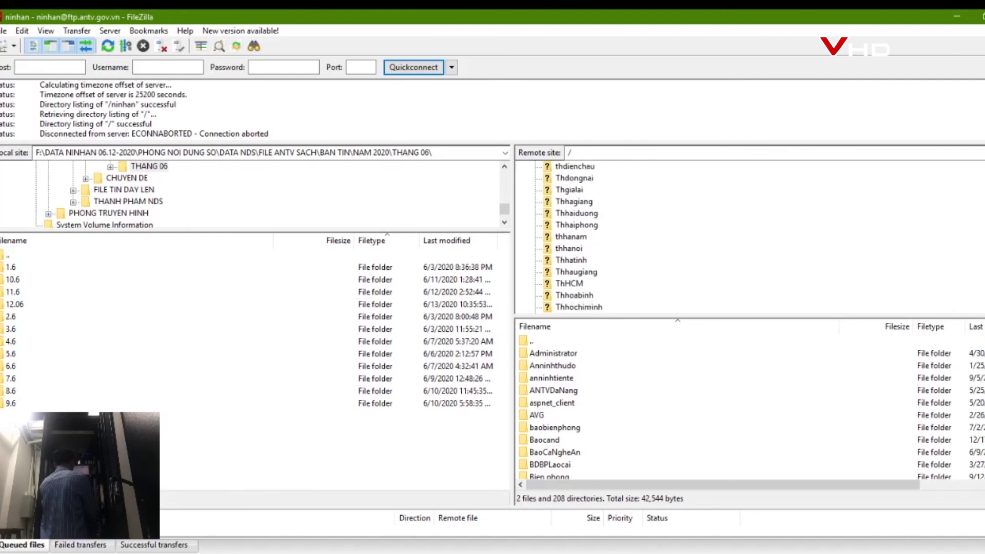
Examine the remaining Th* folders in the remote directory tree, from Thhungyen down to Thtpvinh
{"action": "scroll", "coordinate": [749, 236], "scroll_direction": "down", "scroll_amount": 6}
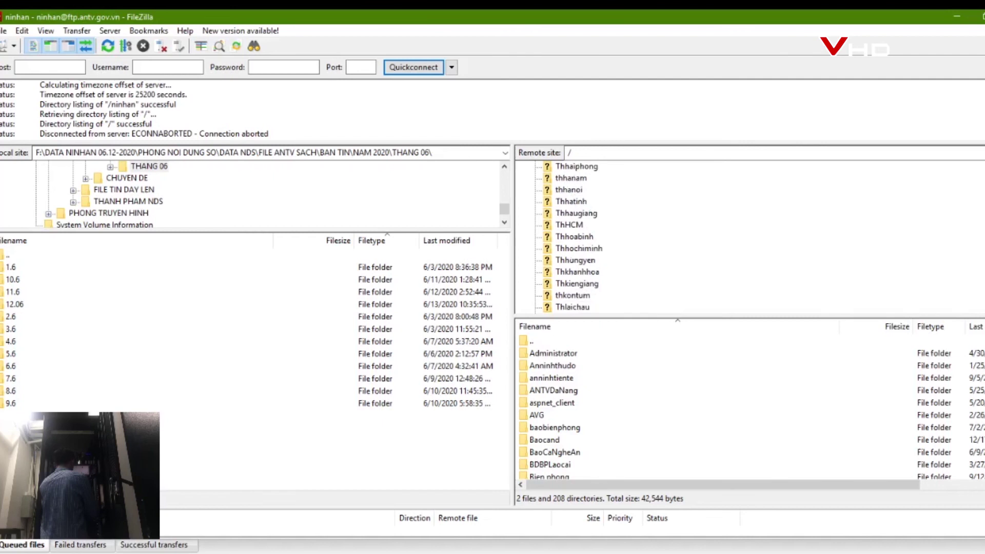
{"action": "scroll", "coordinate": [748, 236], "scroll_direction": "down", "scroll_amount": 1}
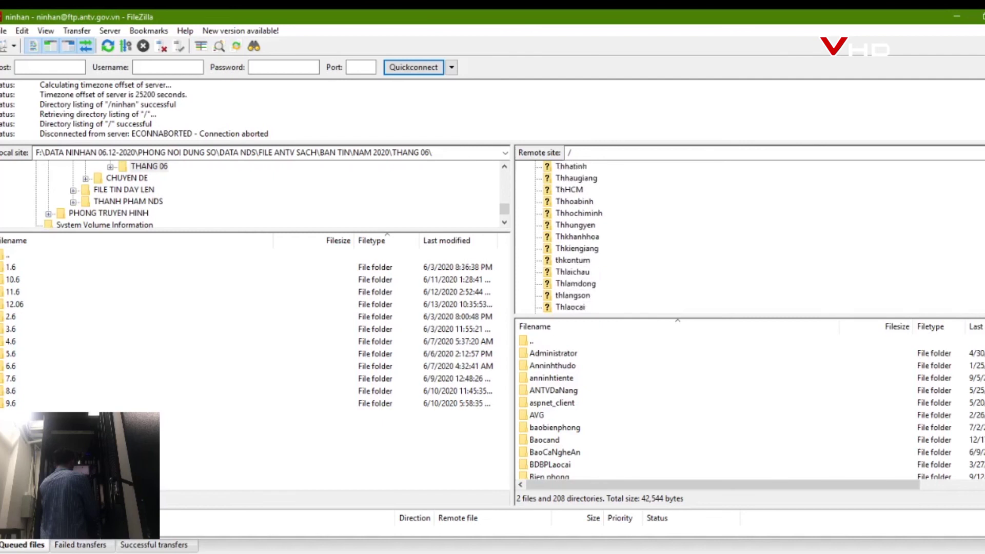
{"action": "scroll", "coordinate": [749, 236], "scroll_direction": "down", "scroll_amount": 2}
{"action": "scroll", "coordinate": [748, 237], "scroll_direction": "down", "scroll_amount": 3}
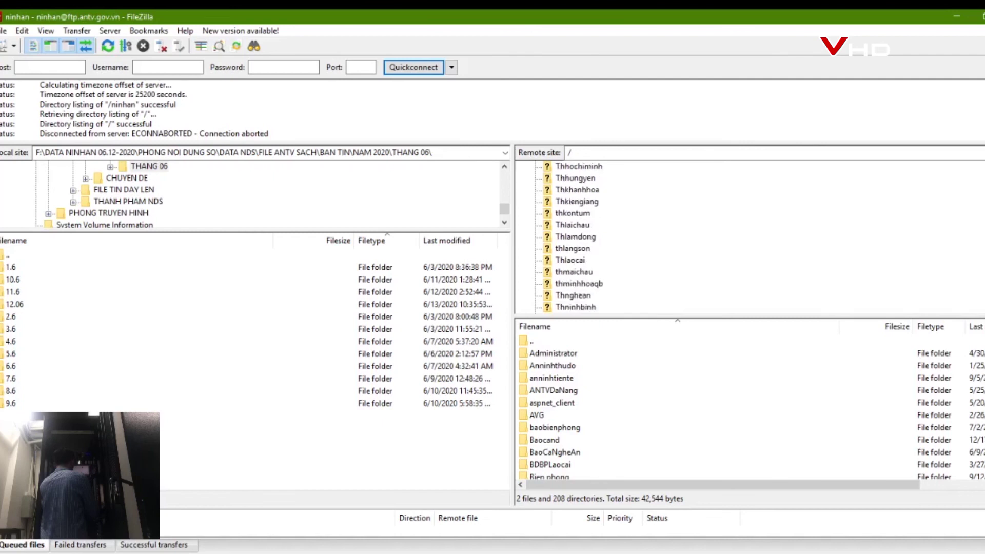
{"action": "scroll", "coordinate": [749, 236], "scroll_direction": "down", "scroll_amount": 1}
{"action": "scroll", "coordinate": [749, 237], "scroll_direction": "down", "scroll_amount": 2}
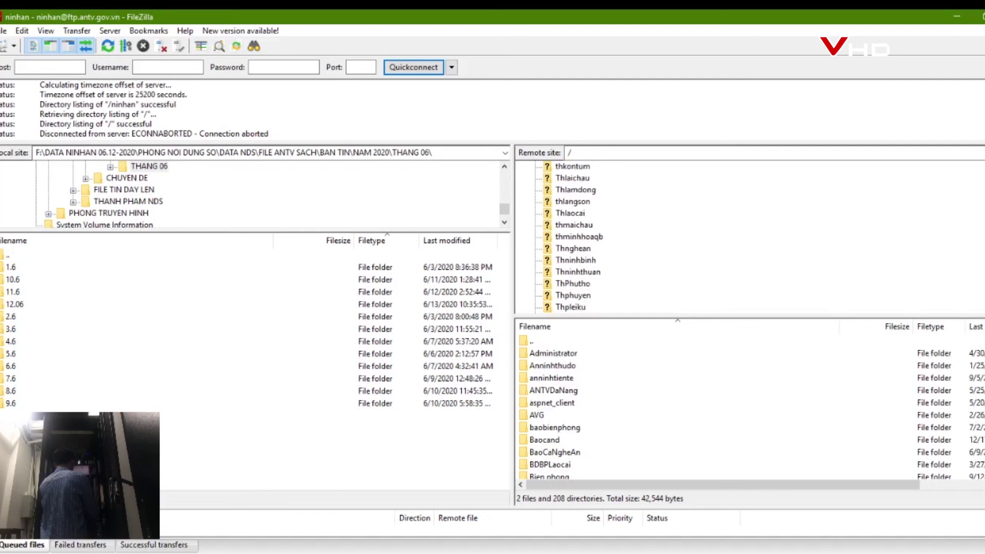
{"action": "scroll", "coordinate": [749, 236], "scroll_direction": "down", "scroll_amount": 1}
{"action": "scroll", "coordinate": [749, 237], "scroll_direction": "down", "scroll_amount": 2}
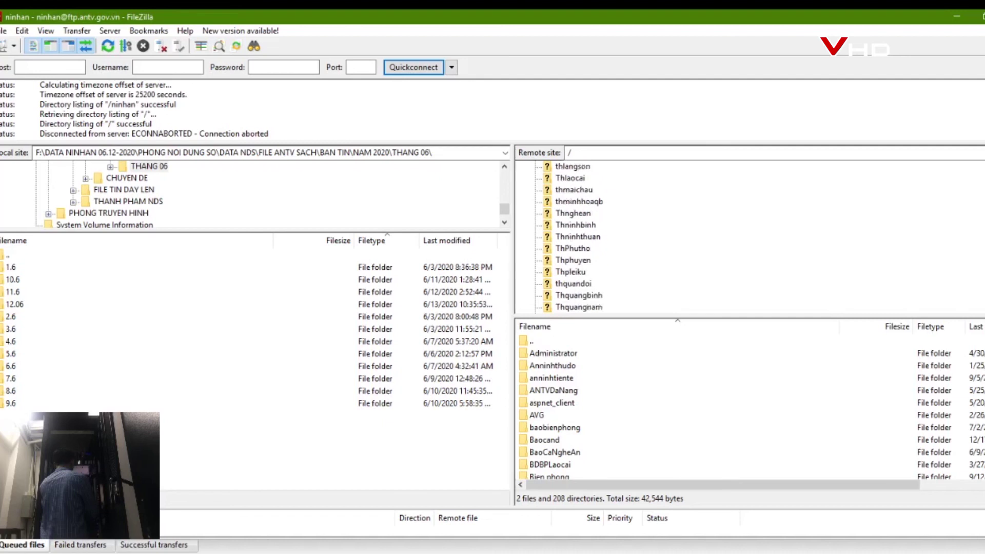
{"action": "scroll", "coordinate": [749, 237], "scroll_direction": "down", "scroll_amount": 2}
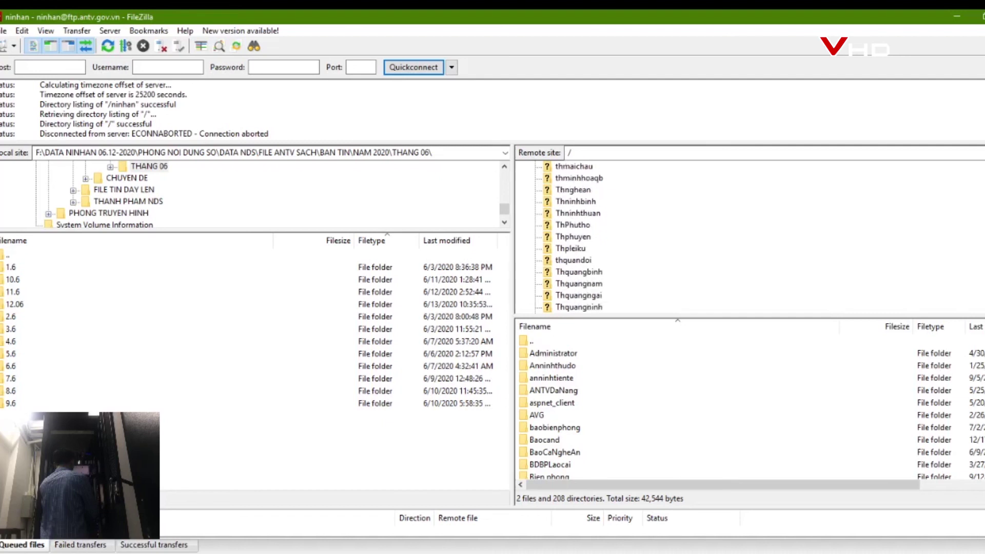
{"action": "scroll", "coordinate": [749, 236], "scroll_direction": "down", "scroll_amount": 2}
{"action": "scroll", "coordinate": [748, 236], "scroll_direction": "down", "scroll_amount": 2}
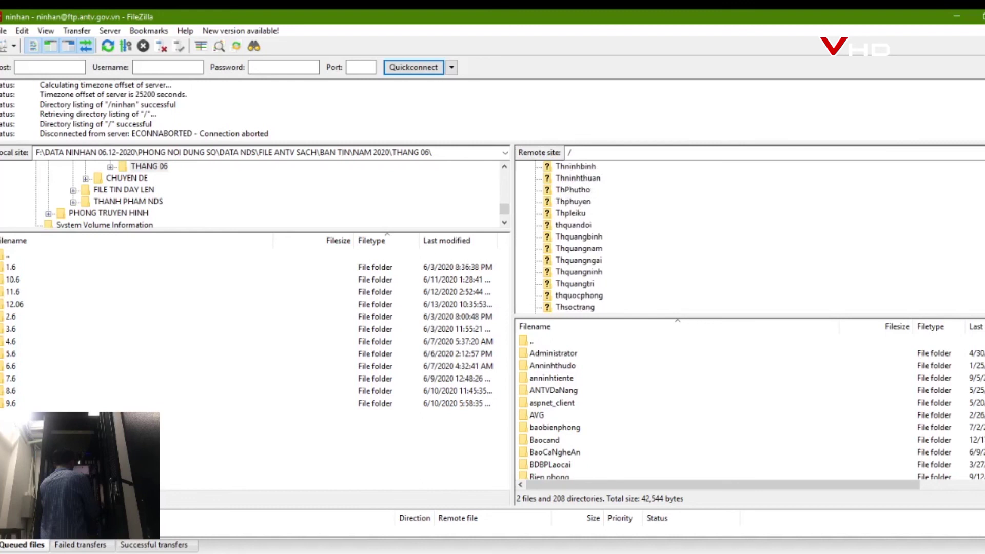
{"action": "scroll", "coordinate": [749, 236], "scroll_direction": "down", "scroll_amount": 3}
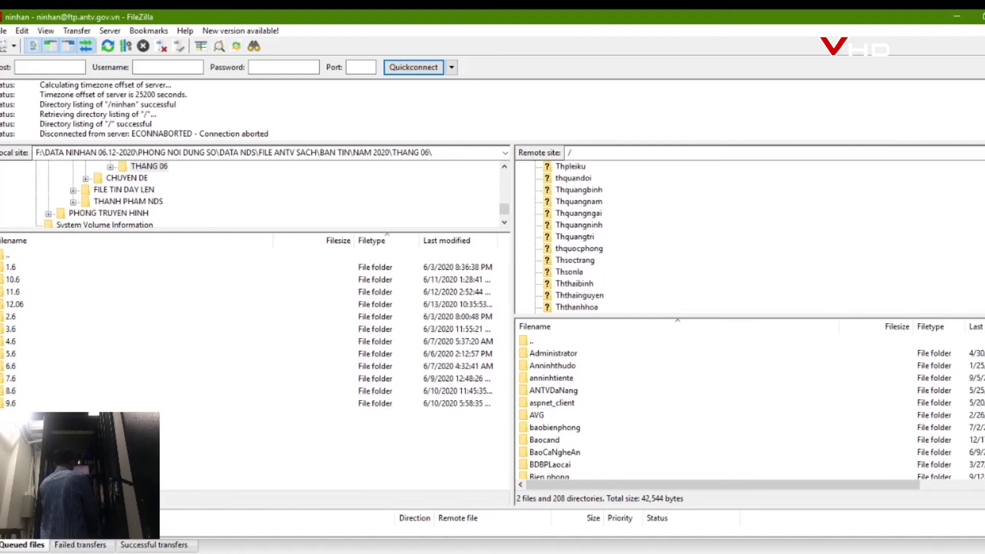
{"action": "scroll", "coordinate": [749, 237], "scroll_direction": "down", "scroll_amount": 4}
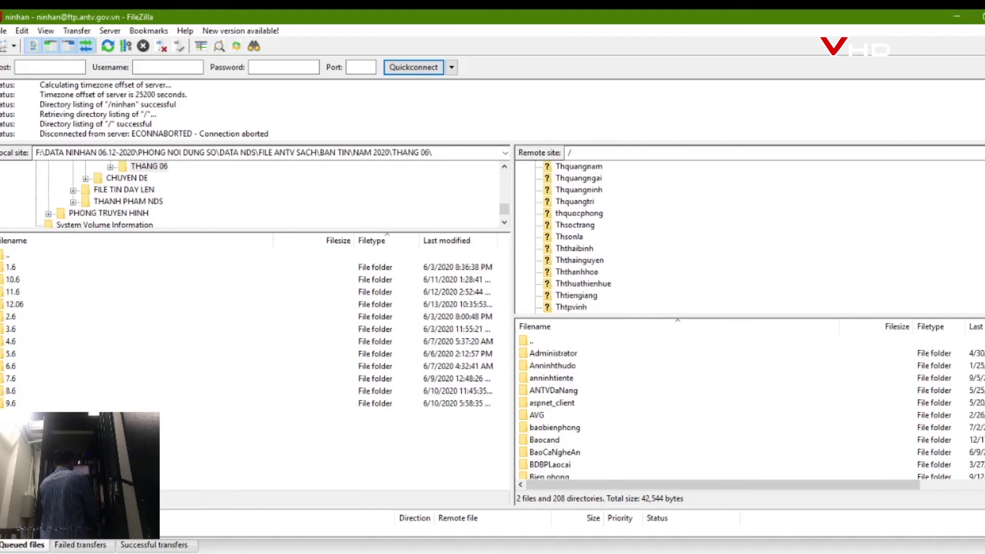
{"action": "scroll", "coordinate": [749, 237], "scroll_direction": "down", "scroll_amount": 4}
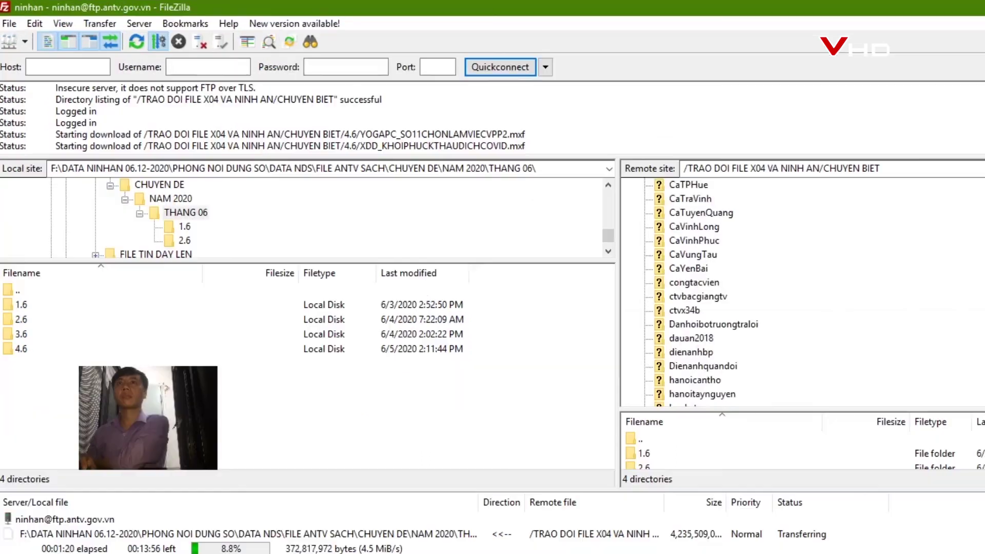
While the download runs, review the remote directory tree from the last Ca* folders through the pccc* folders to the first Th* folders
{"action": "scroll", "coordinate": [800, 287], "scroll_direction": "down", "scroll_amount": 3}
{"action": "scroll", "coordinate": [800, 287], "scroll_direction": "down", "scroll_amount": 6}
{"action": "scroll", "coordinate": [800, 287], "scroll_direction": "down", "scroll_amount": 5}
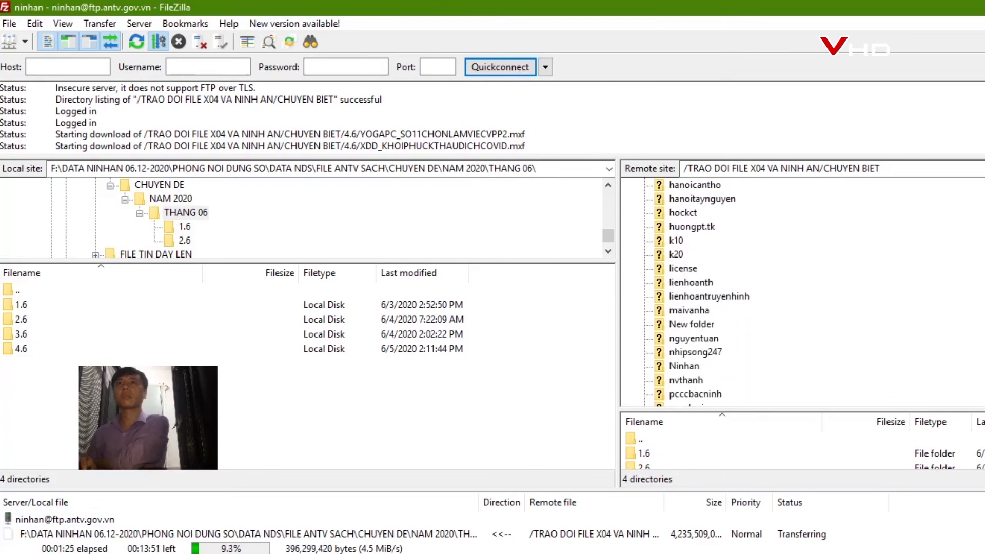
{"action": "scroll", "coordinate": [800, 287], "scroll_direction": "down", "scroll_amount": 10}
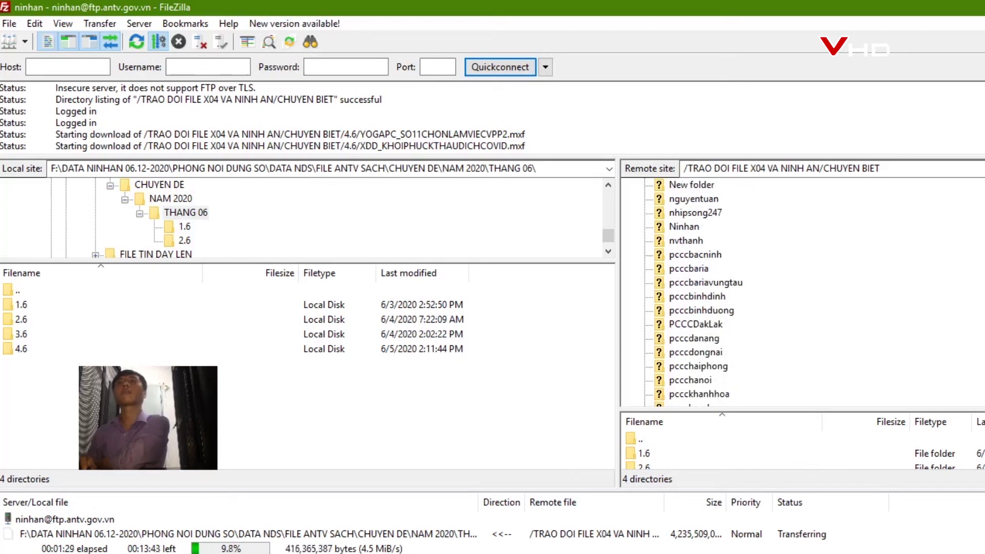
{"action": "scroll", "coordinate": [800, 287], "scroll_direction": "down", "scroll_amount": 3}
{"action": "scroll", "coordinate": [800, 287], "scroll_direction": "down", "scroll_amount": 6}
{"action": "scroll", "coordinate": [801, 287], "scroll_direction": "down", "scroll_amount": 6}
{"action": "scroll", "coordinate": [800, 287], "scroll_direction": "down", "scroll_amount": 6}
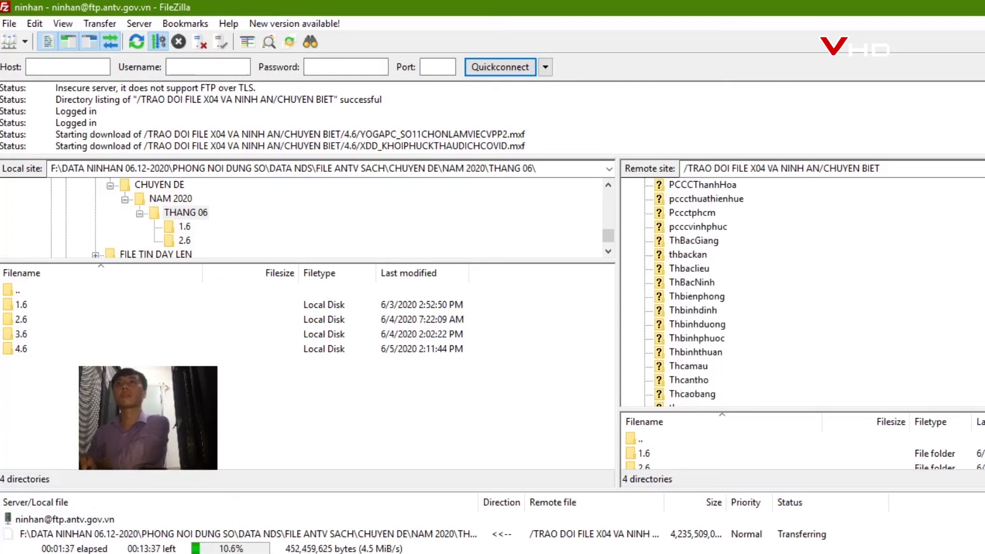
Review the Th* folders in the remote directory tree once more, from thbackan down to Thphuyen
{"action": "scroll", "coordinate": [800, 287], "scroll_direction": "down", "scroll_amount": 3}
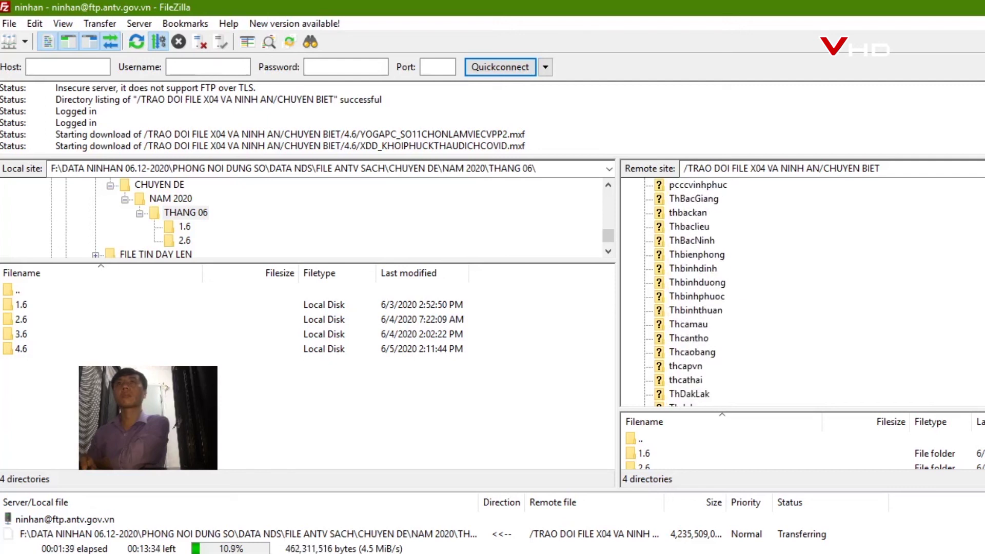
{"action": "scroll", "coordinate": [800, 287], "scroll_direction": "down", "scroll_amount": 3}
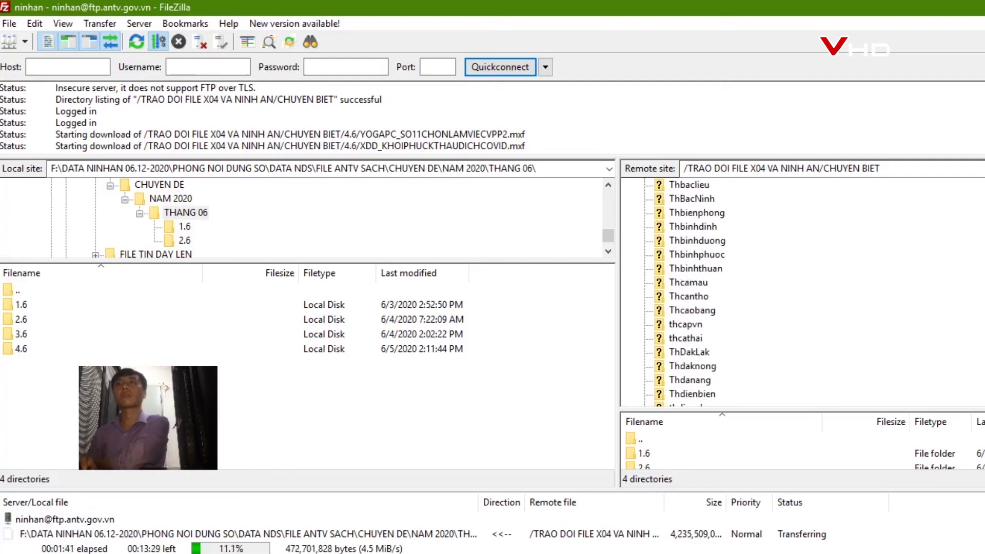
{"action": "scroll", "coordinate": [800, 287], "scroll_direction": "down", "scroll_amount": 5}
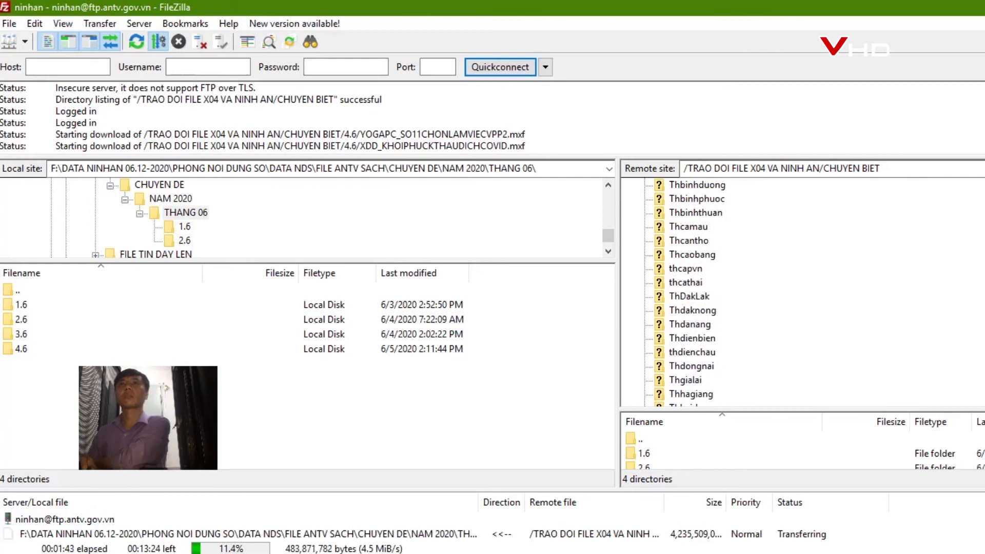
{"action": "scroll", "coordinate": [800, 287], "scroll_direction": "down", "scroll_amount": 2}
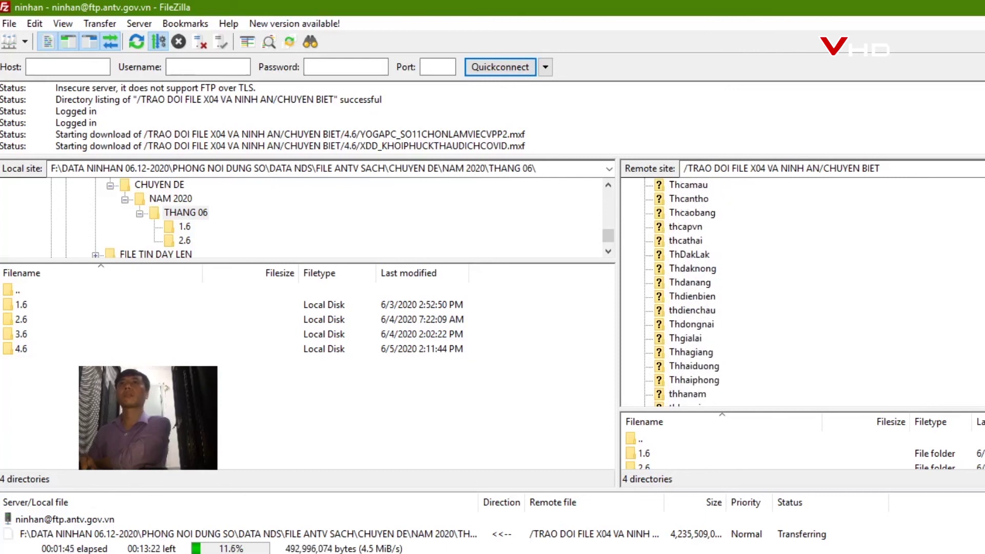
{"action": "scroll", "coordinate": [800, 292], "scroll_direction": "down", "scroll_amount": 4}
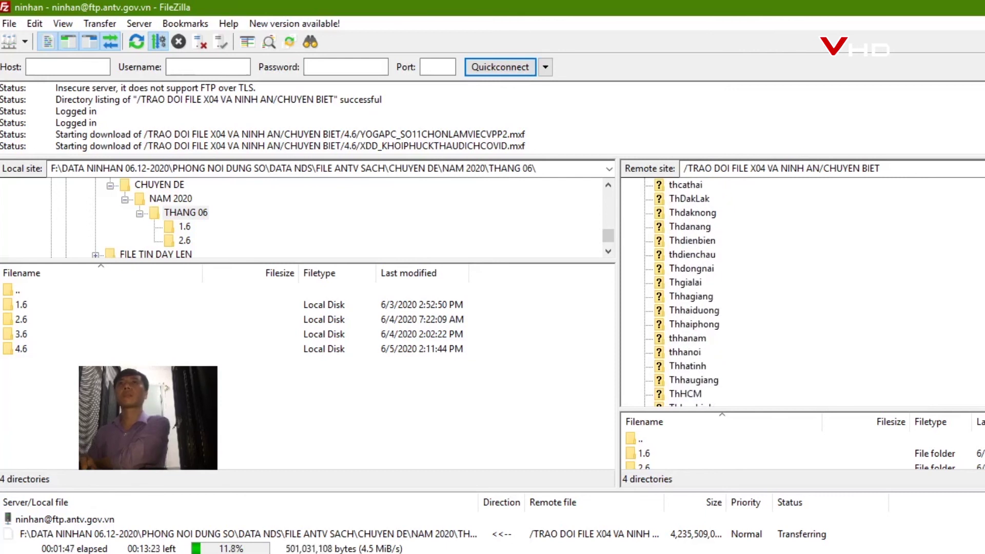
{"action": "scroll", "coordinate": [800, 292], "scroll_direction": "down", "scroll_amount": 2}
{"action": "scroll", "coordinate": [800, 292], "scroll_direction": "down", "scroll_amount": 5}
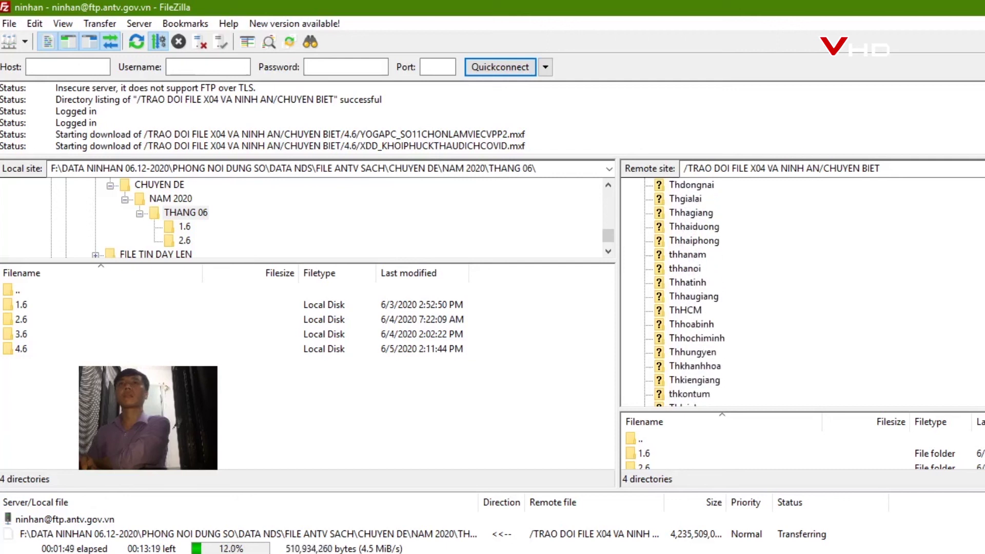
{"action": "scroll", "coordinate": [800, 292], "scroll_direction": "down", "scroll_amount": 2}
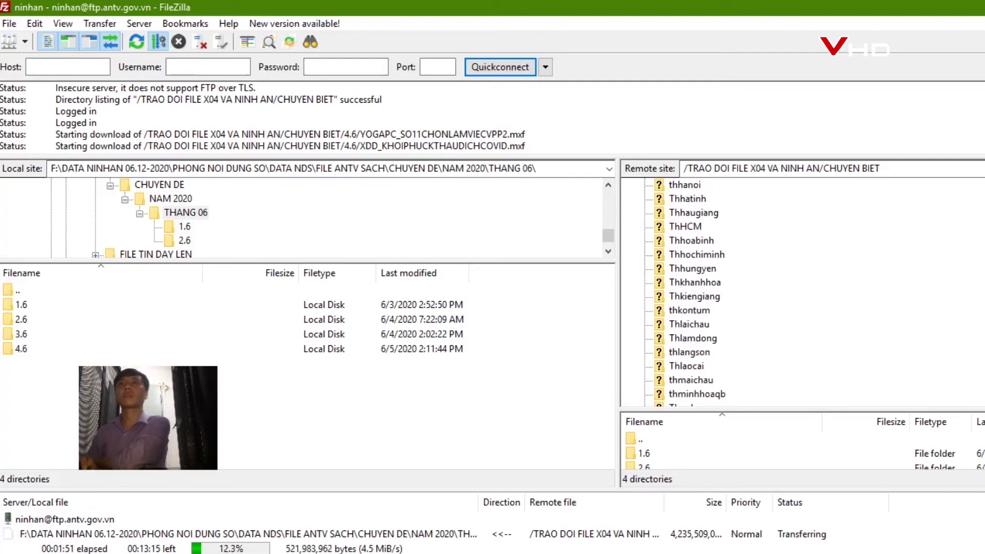
{"action": "scroll", "coordinate": [801, 293], "scroll_direction": "down", "scroll_amount": 1}
{"action": "scroll", "coordinate": [800, 293], "scroll_direction": "down", "scroll_amount": 1}
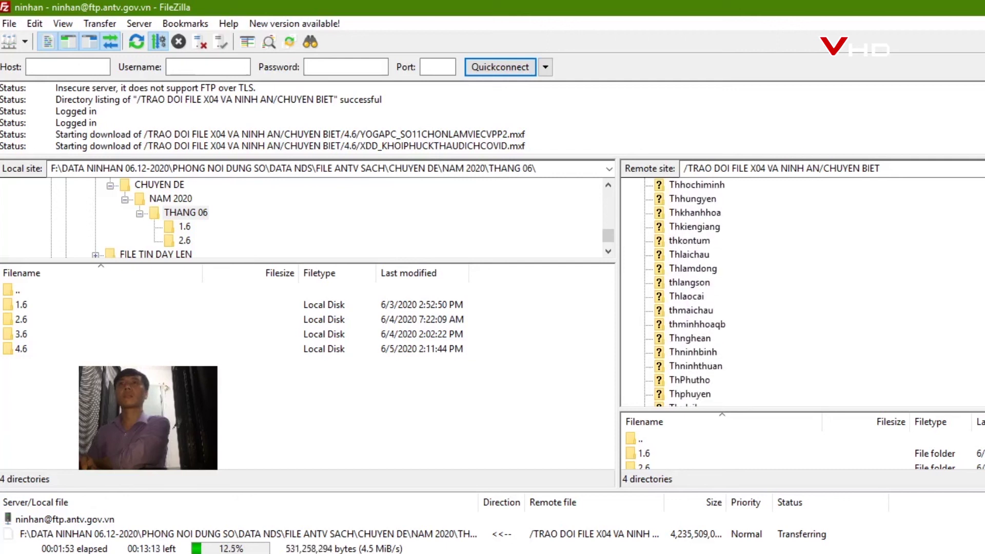
Review the rest of the Th* folders in the remote directory tree, from Thpleiku down to THYenbai and tongcuc5
{"action": "scroll", "coordinate": [800, 292], "scroll_direction": "down", "scroll_amount": 4}
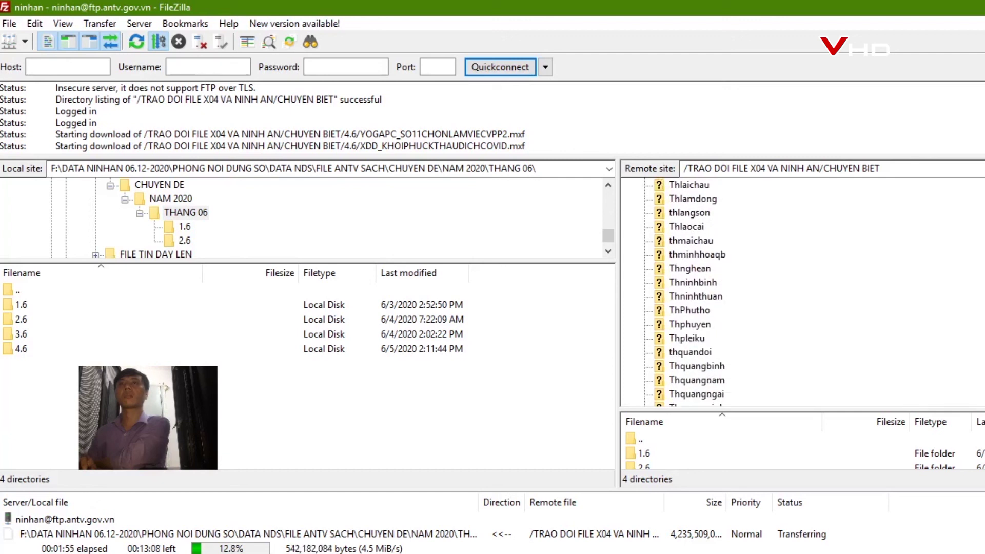
{"action": "scroll", "coordinate": [800, 292], "scroll_direction": "down", "scroll_amount": 2}
{"action": "scroll", "coordinate": [800, 292], "scroll_direction": "down", "scroll_amount": 1}
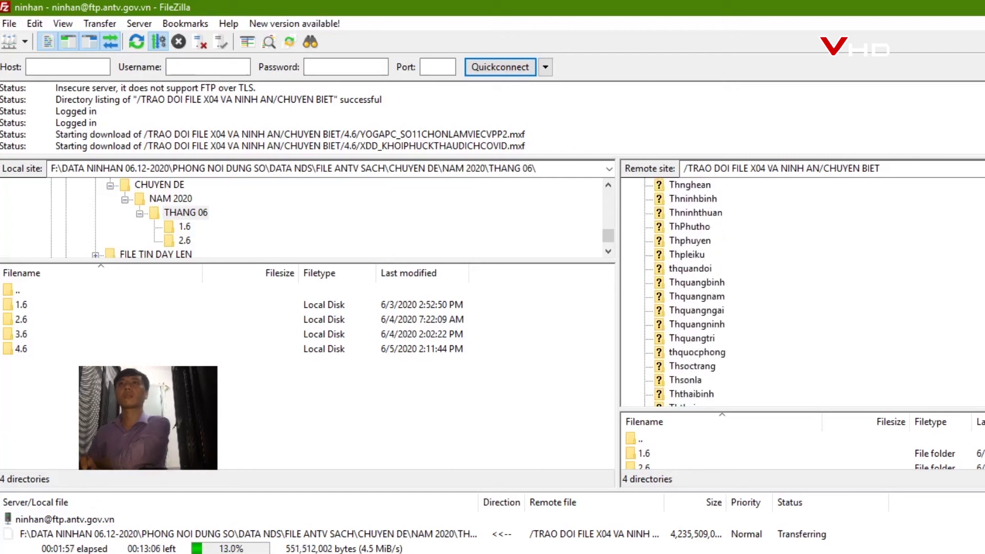
{"action": "scroll", "coordinate": [800, 292], "scroll_direction": "down", "scroll_amount": 2}
{"action": "scroll", "coordinate": [800, 292], "scroll_direction": "down", "scroll_amount": 2}
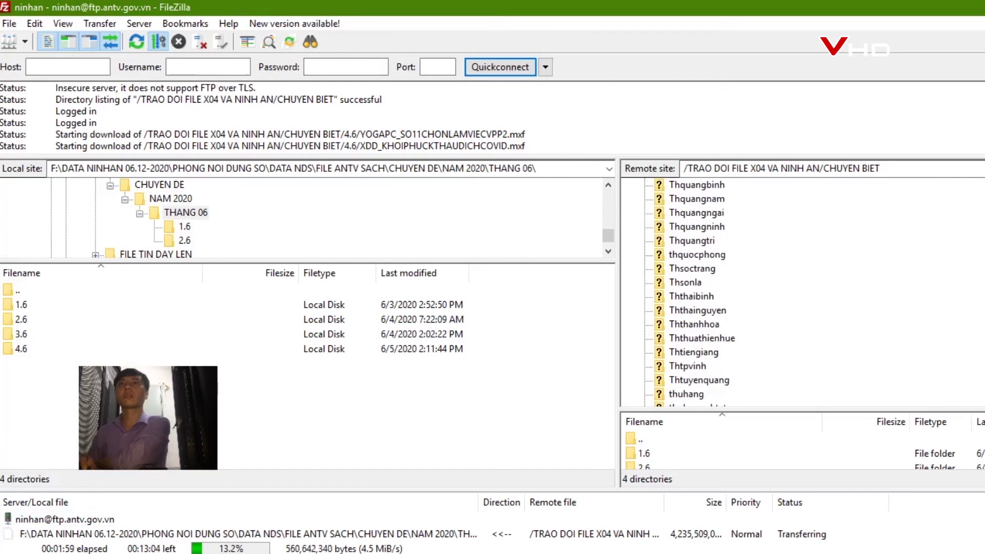
{"action": "scroll", "coordinate": [800, 292], "scroll_direction": "down", "scroll_amount": 2}
{"action": "scroll", "coordinate": [801, 293], "scroll_direction": "down", "scroll_amount": 5}
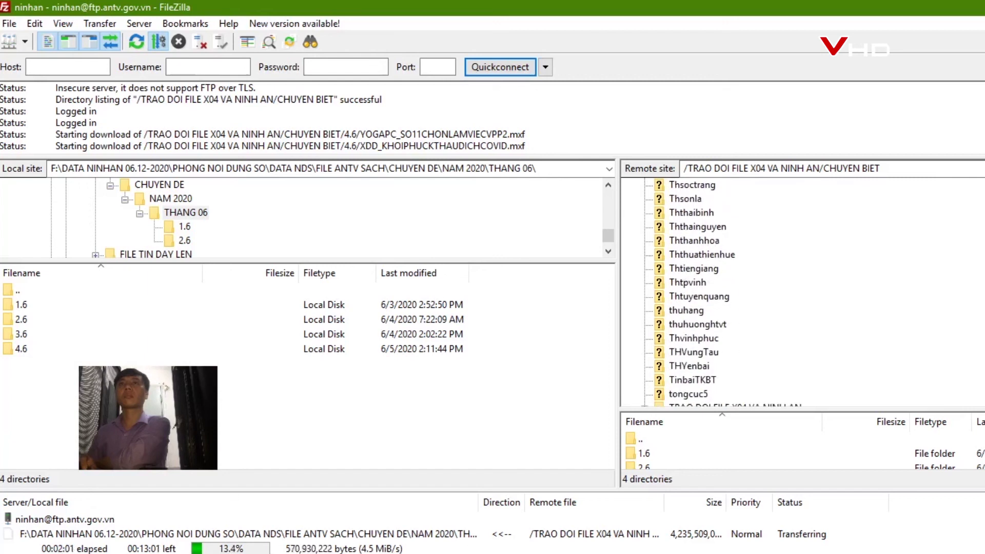
Examine the expanded TRAO DOI FILE X04 VA NINH AN folder and the last remote folders down to xaydungdang
{"action": "scroll", "coordinate": [800, 293], "scroll_direction": "down", "scroll_amount": 4}
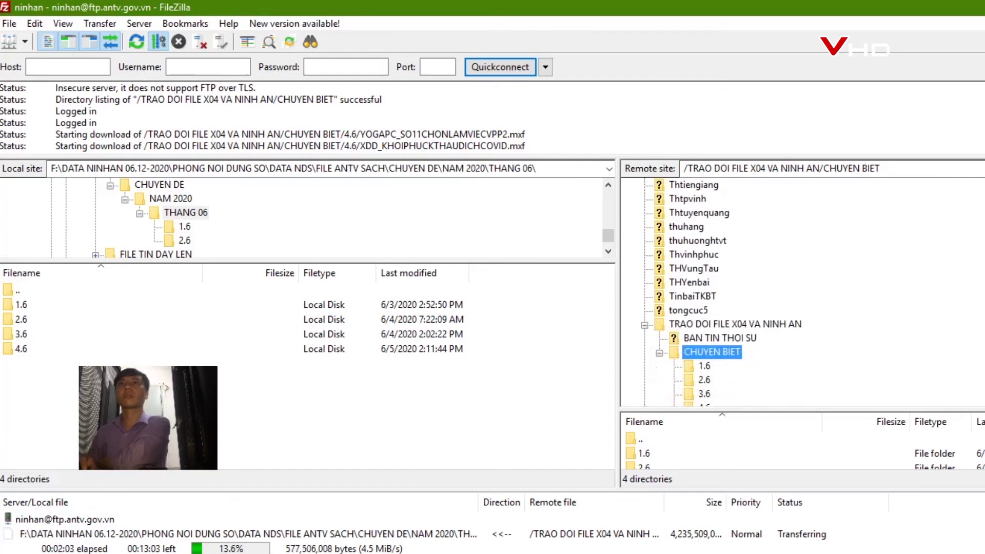
{"action": "scroll", "coordinate": [800, 293], "scroll_direction": "down", "scroll_amount": 1}
{"action": "scroll", "coordinate": [801, 292], "scroll_direction": "down", "scroll_amount": 4}
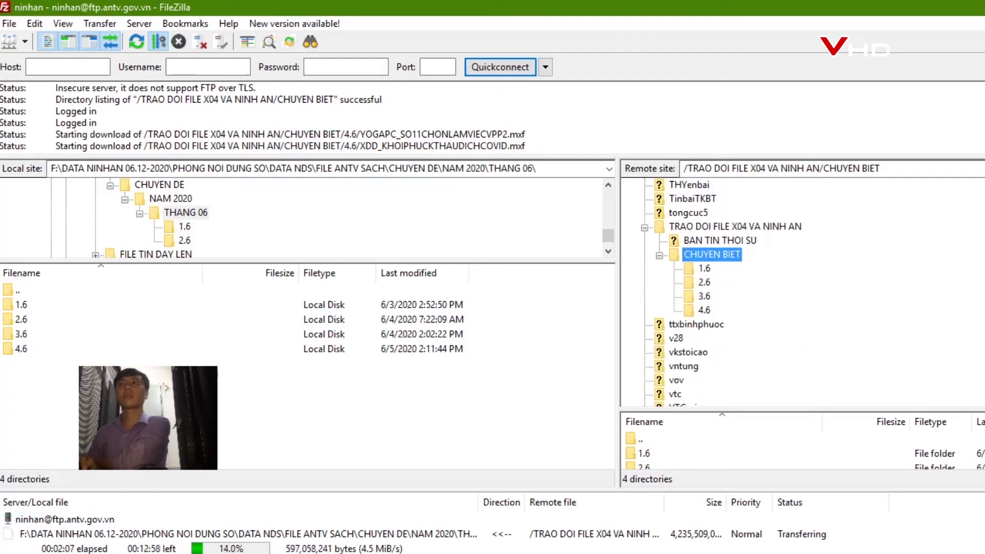
{"action": "scroll", "coordinate": [800, 292], "scroll_direction": "down", "scroll_amount": 3}
{"action": "scroll", "coordinate": [800, 292], "scroll_direction": "down", "scroll_amount": 2}
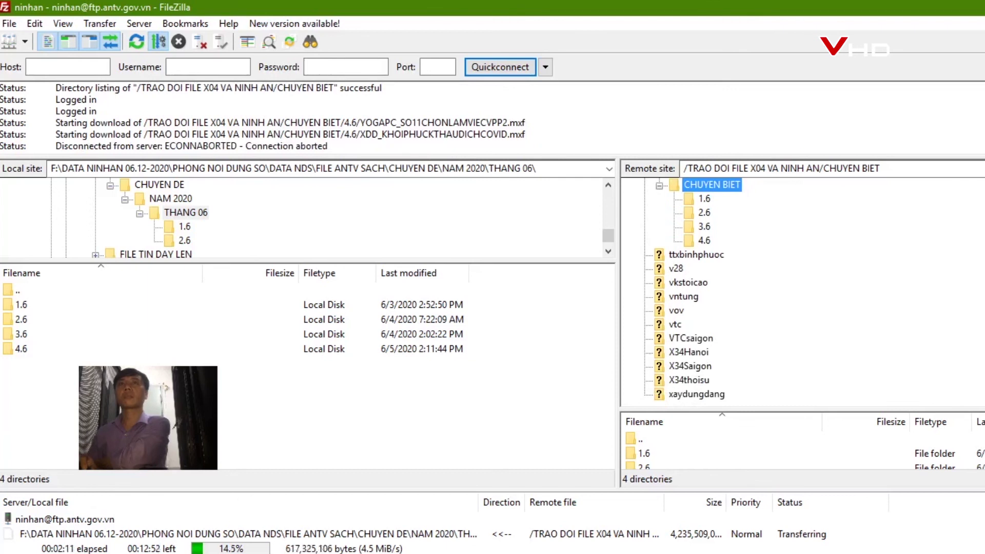
{"action": "scroll", "coordinate": [786, 362], "scroll_direction": "up", "scroll_amount": 3}
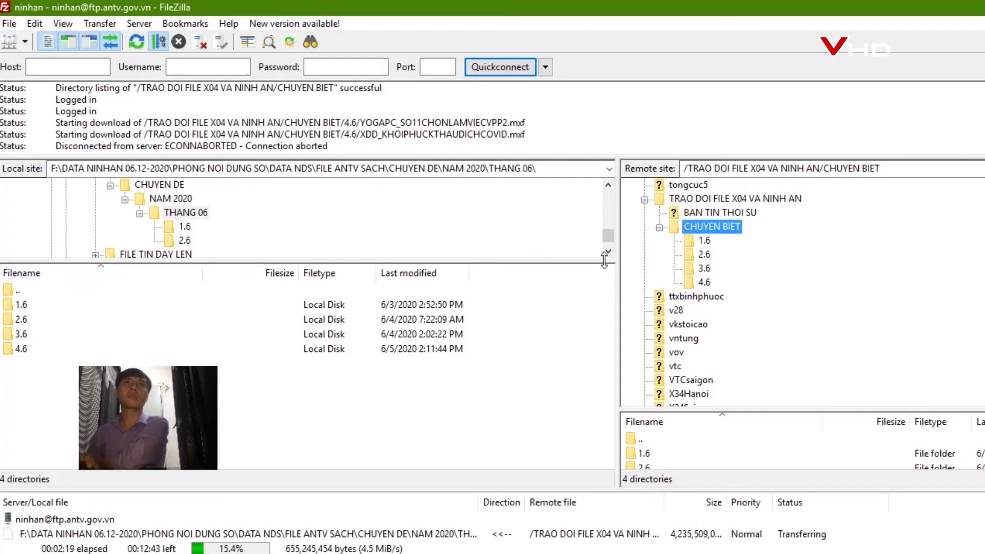
In the third ninhan connection, select the BAN TIN THOI SU folder under TRAO DOI FILE X04 VA NINH AN on the remote site
{"action": "left_click", "coordinate": [608, 186]}
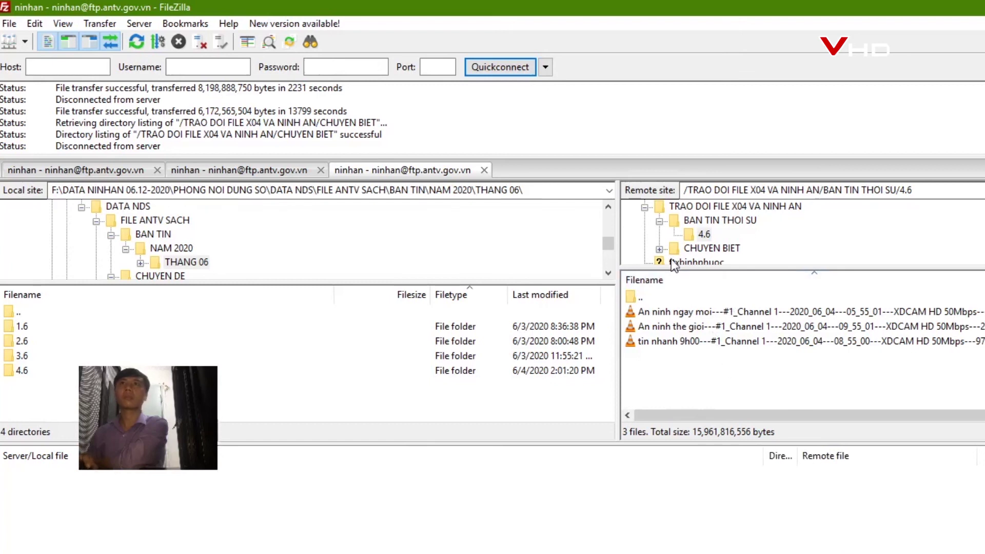
{"action": "left_click", "coordinate": [690, 221]}
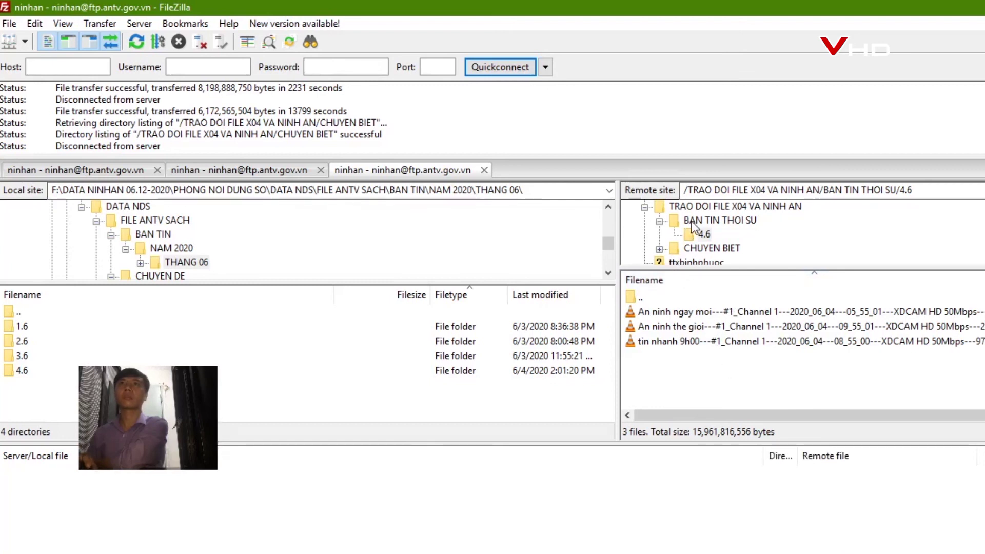